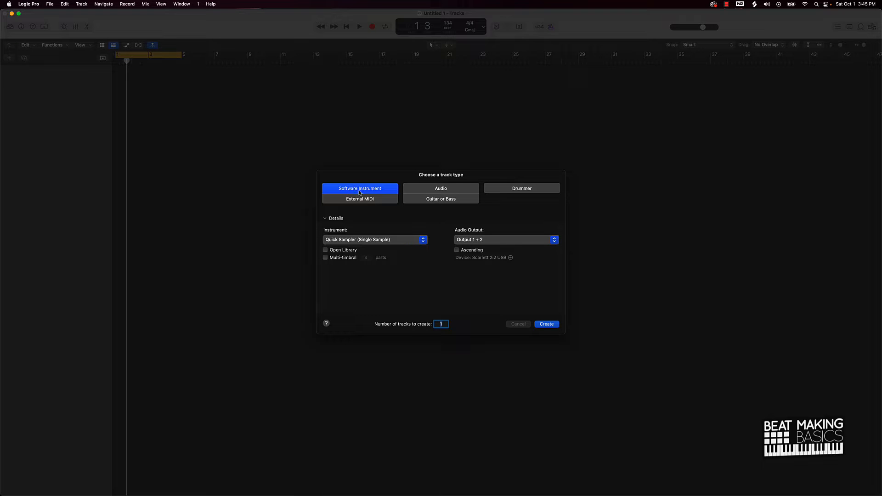
- Create one software instrument track with a stereo Quick Sampler and move its plug-in window aside
left_click(361, 240)
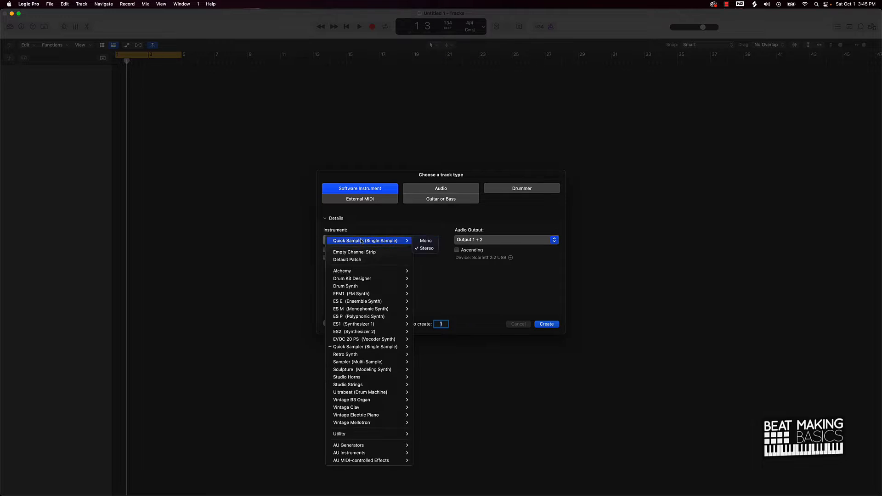
mouse_move(368, 351)
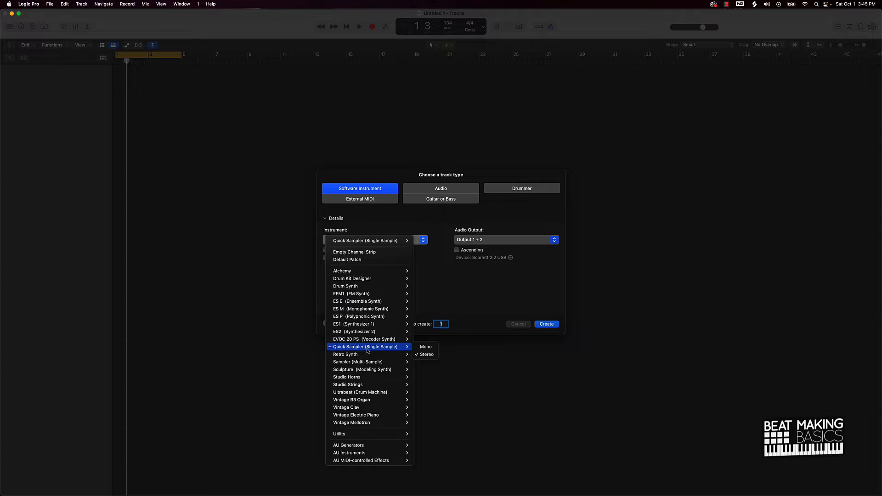
left_click(433, 356)
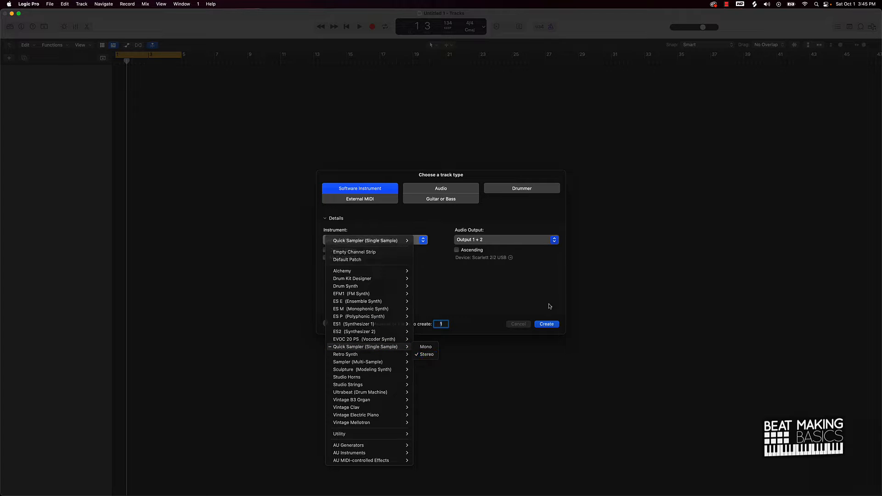
left_click(545, 324)
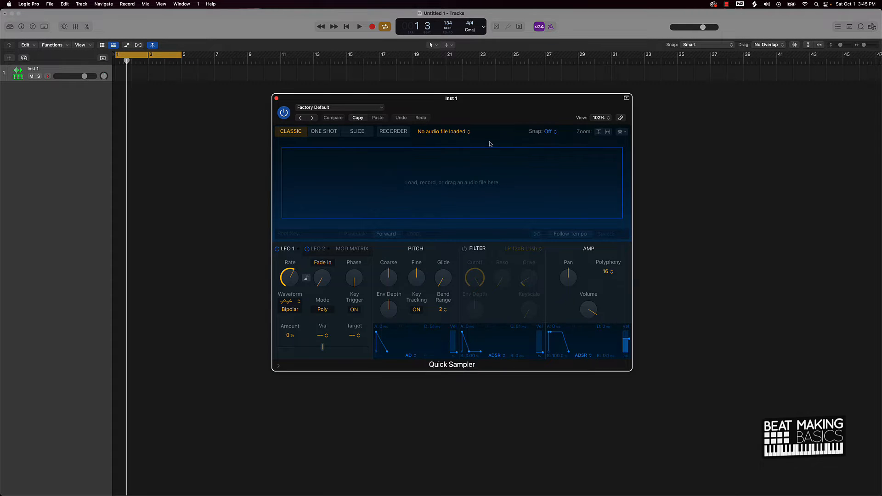
left_click_drag(486, 112, 331, 138)
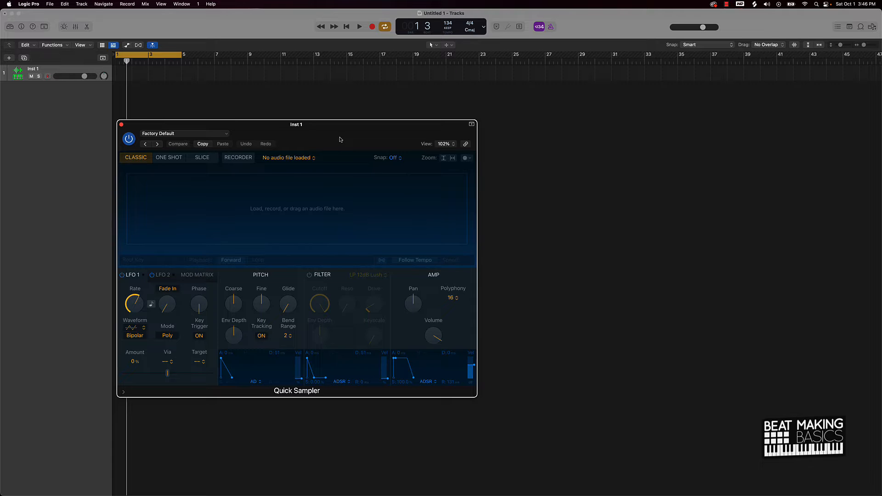
- Open the Loop Browser and filter the loops to the Jazz genre
left_click(770, 32)
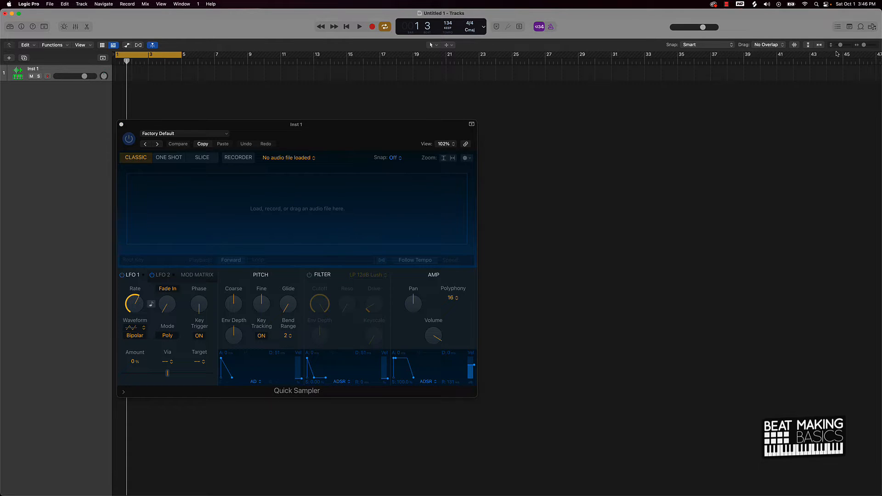
left_click(862, 27)
scroll(799, 201, "up", 20)
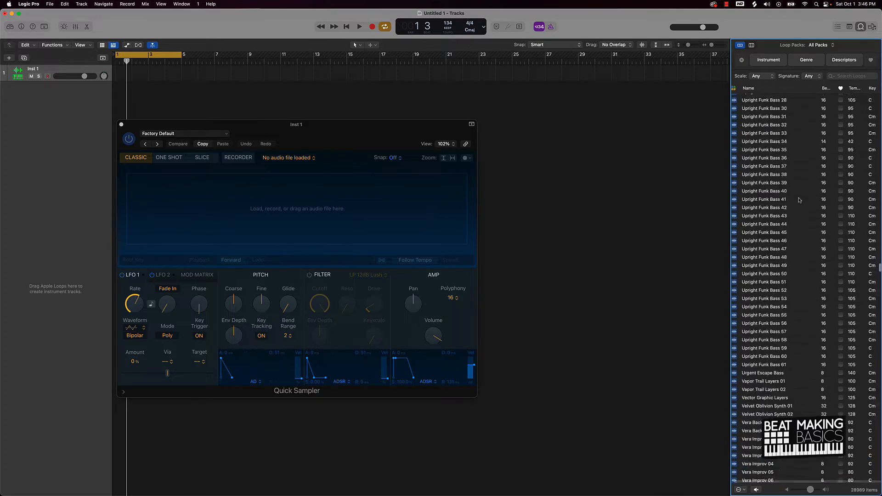
scroll(799, 201, "up", 20)
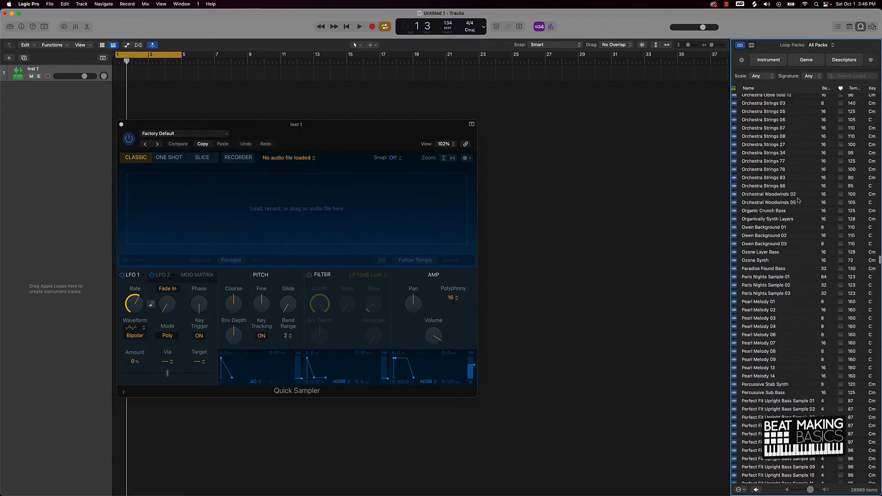
scroll(799, 200, "up", 15)
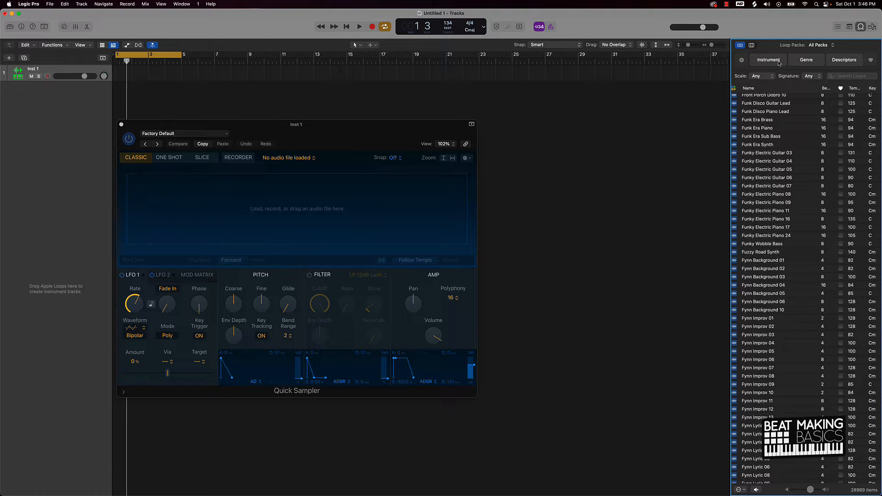
left_click(806, 60)
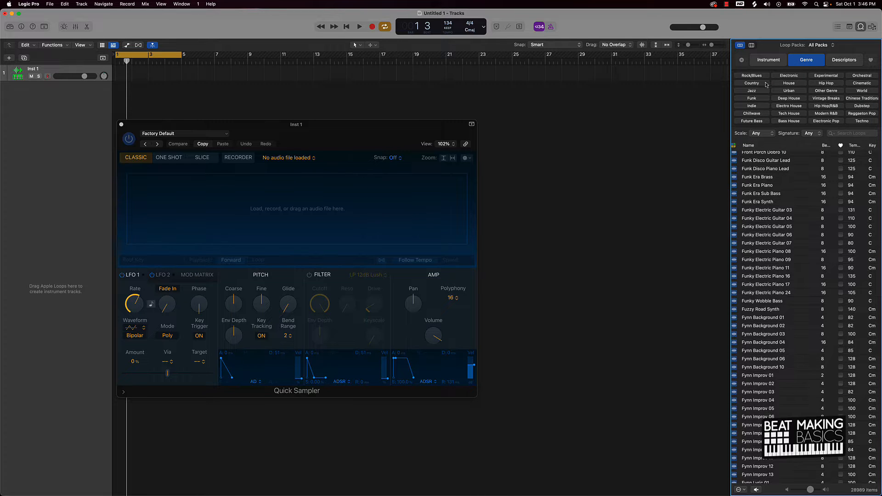
left_click(752, 91)
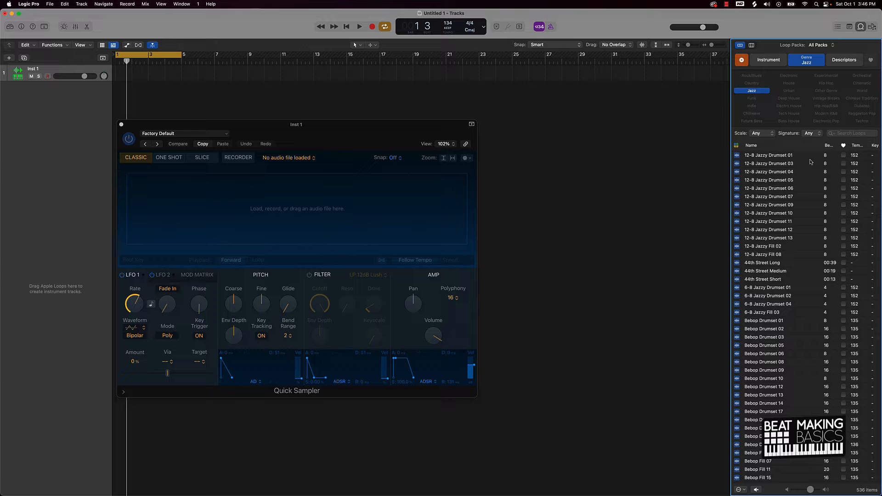
- Restrict the jazz loops to the Minor scale and 4/4 signature
left_click(759, 134)
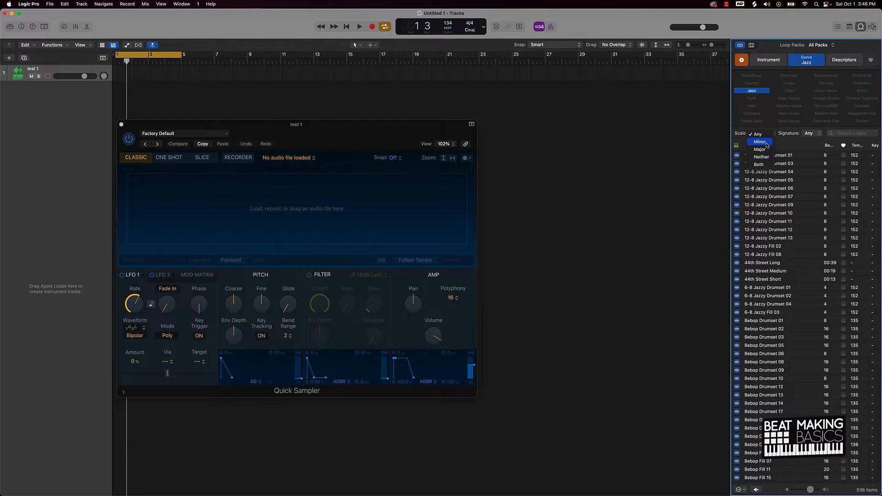
left_click(767, 142)
left_click(808, 134)
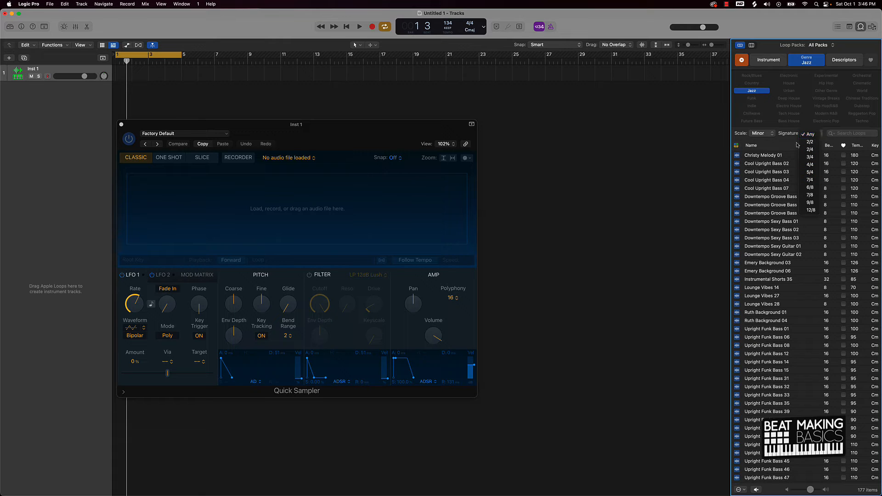
left_click(809, 164)
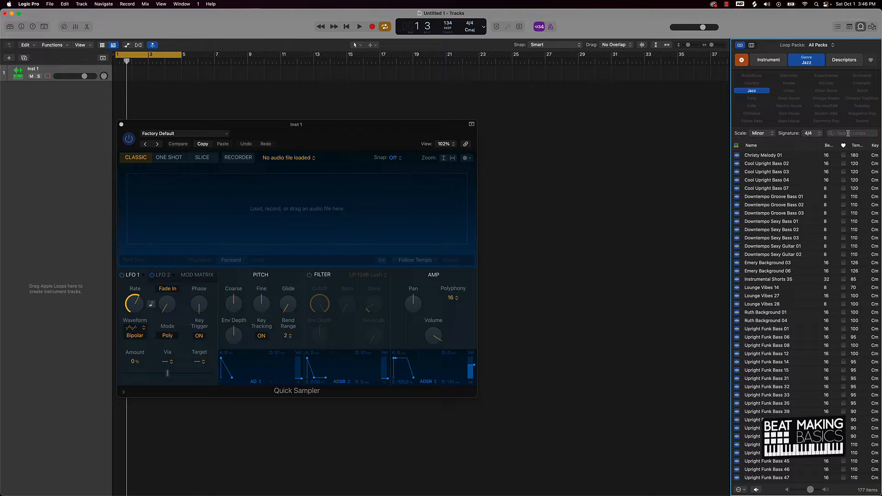
- Audition the Jazz Hustle Flute 01, 03 and 04 loops
scroll(772, 215, "down", 15)
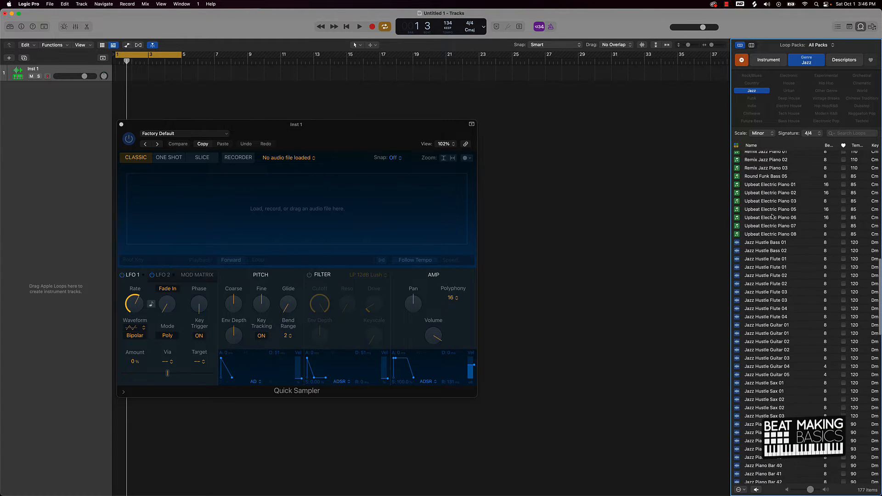
scroll(772, 216, "up", 3)
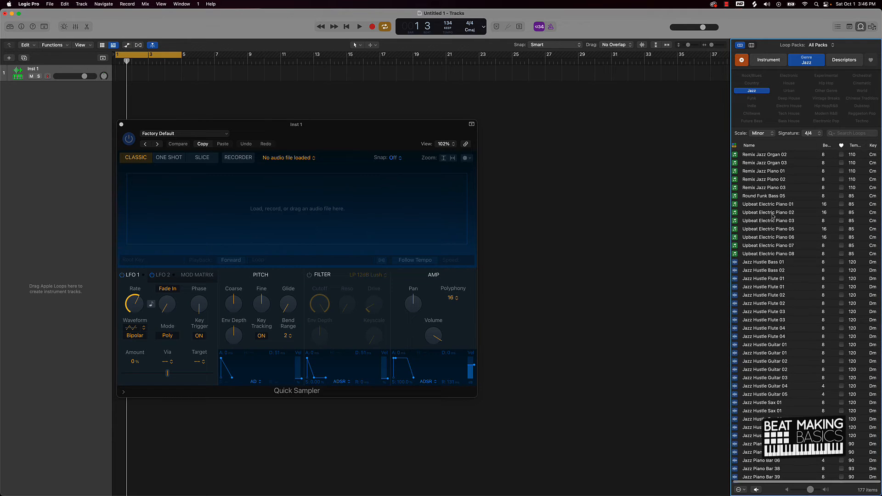
left_click(766, 279)
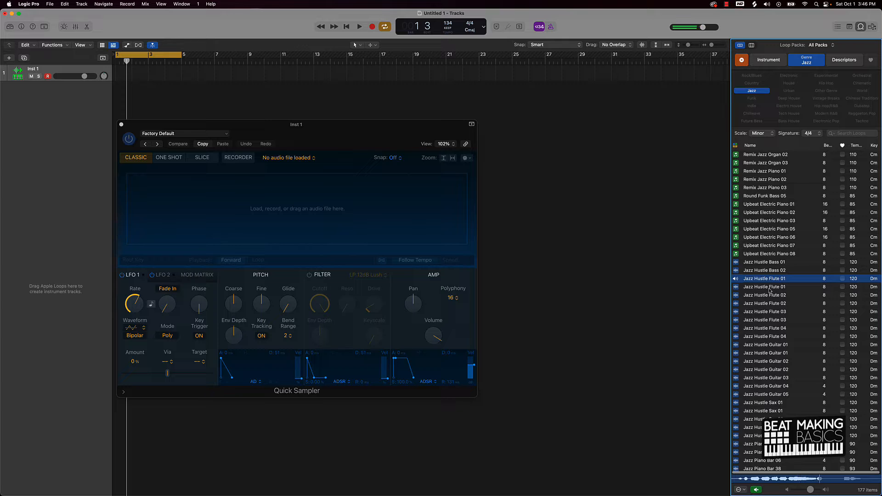
left_click(770, 288)
left_click(773, 312)
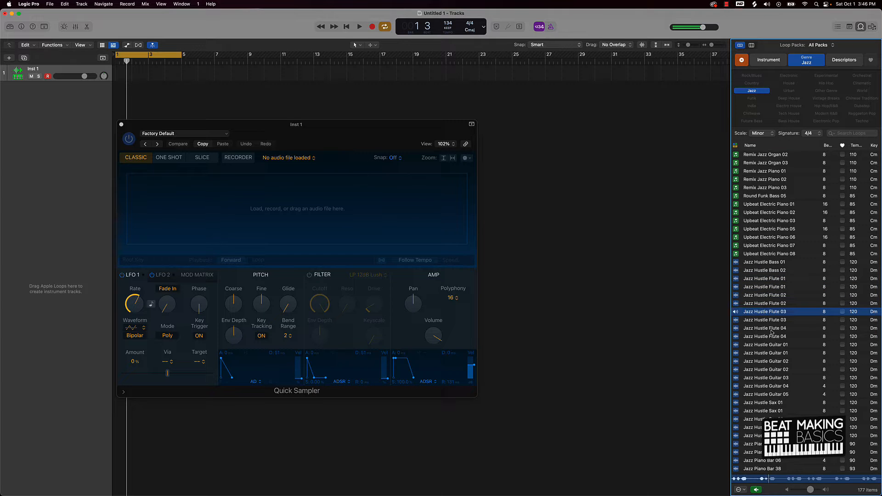
left_click(775, 328)
scroll(774, 328, "down", 3)
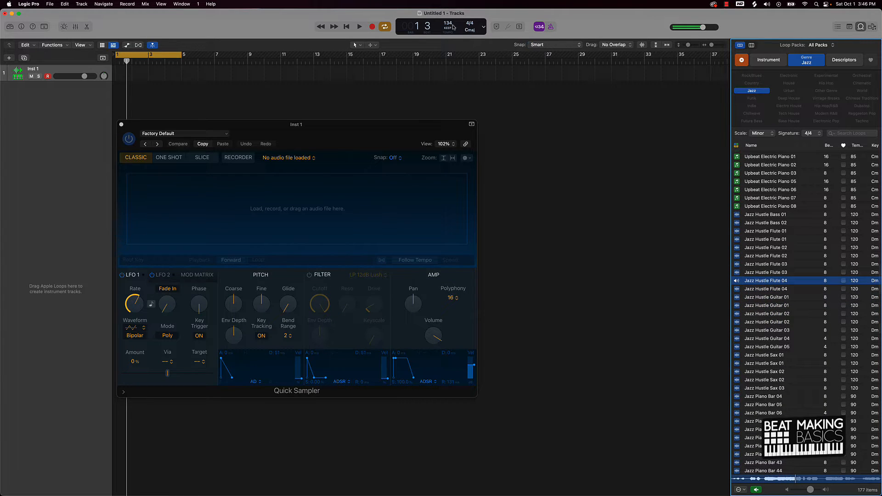
- Lower the project tempo to 110 and audition the Jazz Hustle Sax 01, 03 and 02 loops
left_click_drag(448, 24, 443, 53)
left_click(773, 355)
scroll(773, 355, "down", 3)
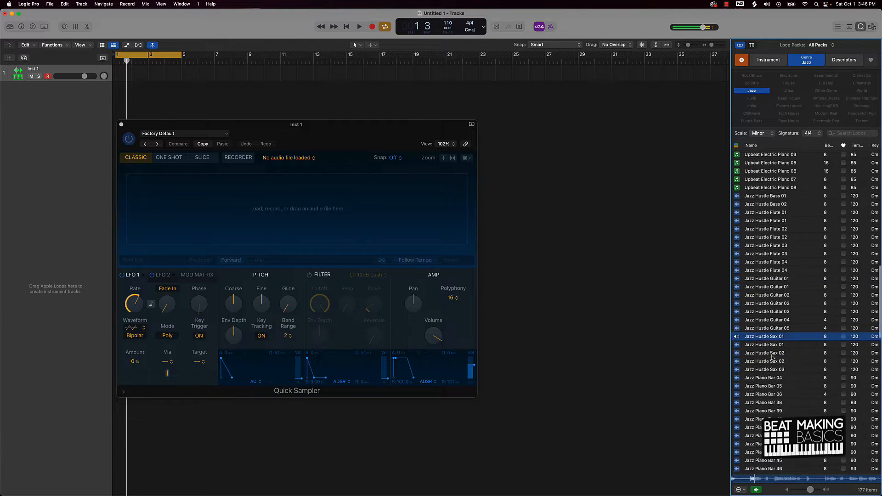
left_click(767, 339)
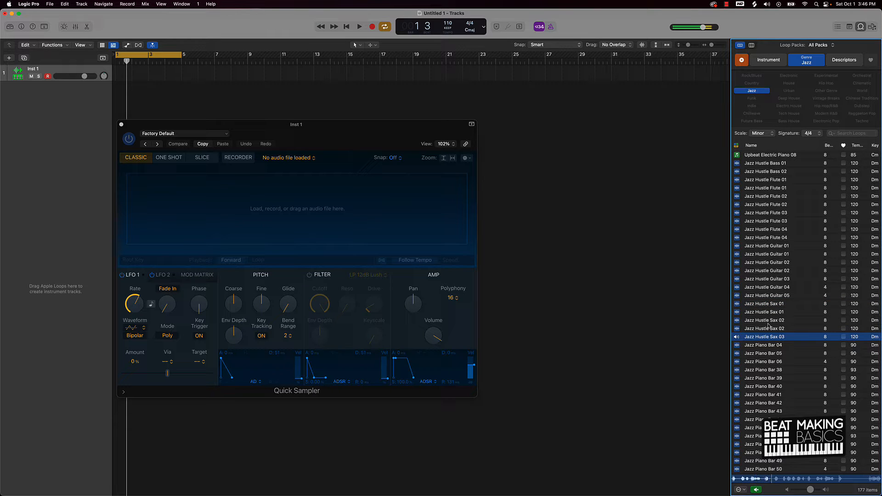
left_click(768, 328)
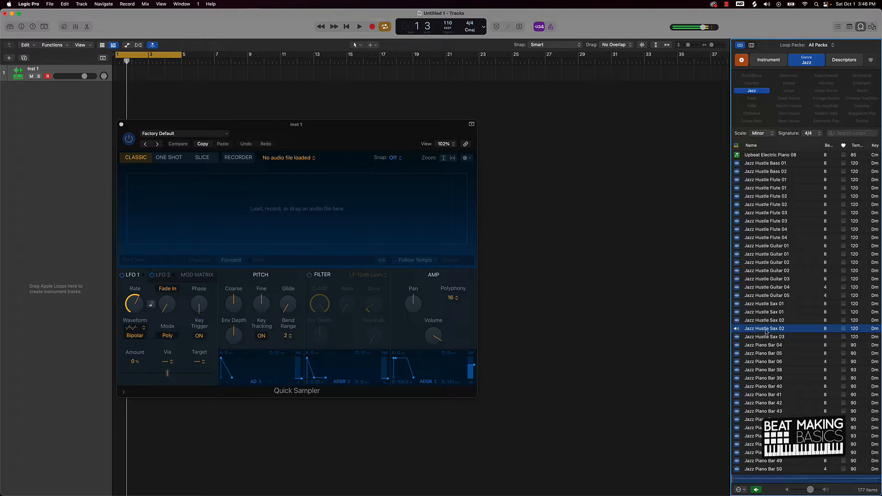
- Audition Jazz Piano Bar 06 and 42, load Jazz Piano Bar 42 into Quick Sampler with Follow Tempo on, and close the plug-in window
left_click(766, 362)
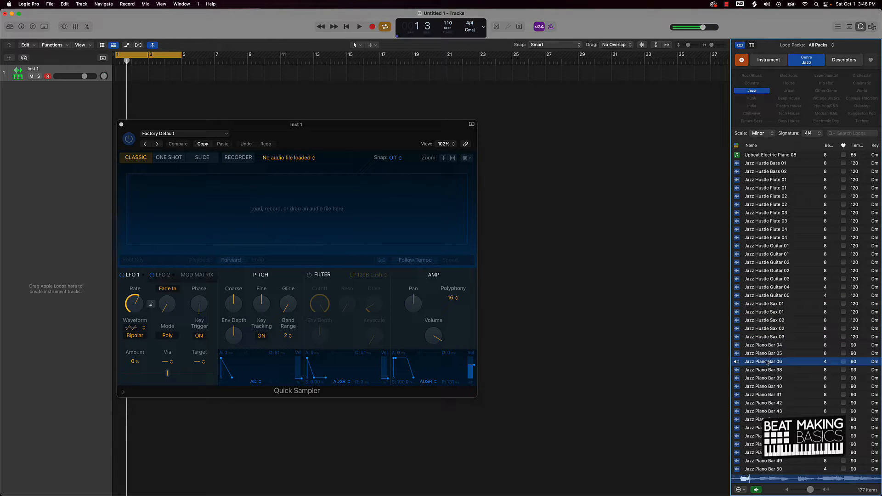
left_click(764, 403)
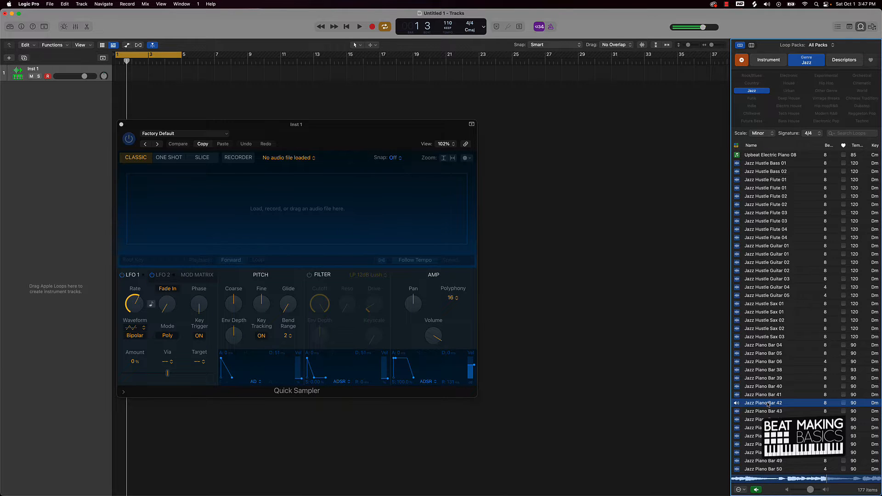
left_click_drag(765, 403, 234, 222)
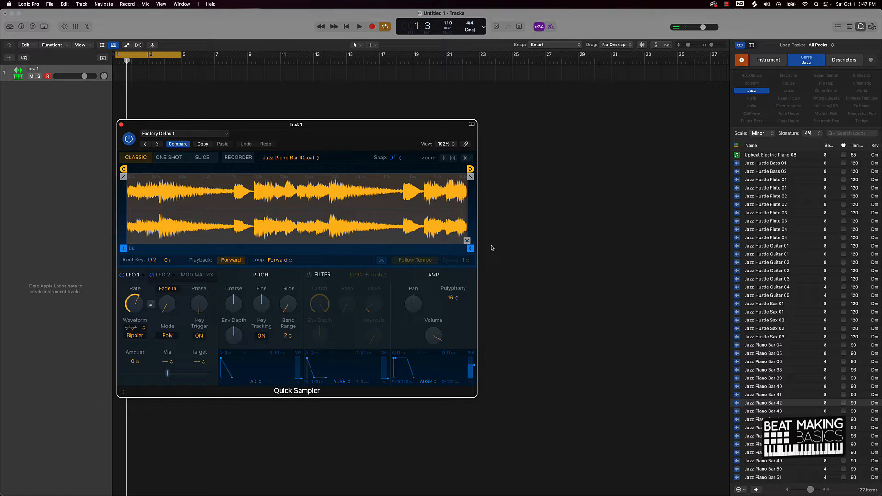
left_click(414, 262)
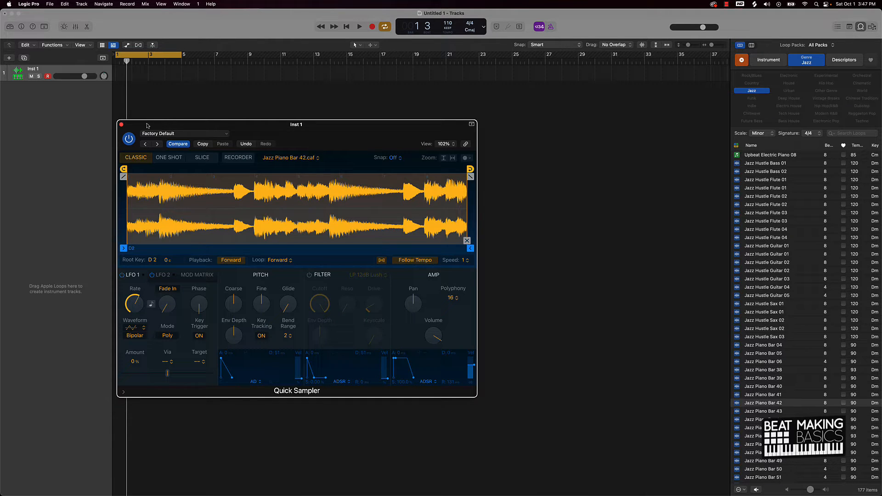
left_click(121, 124)
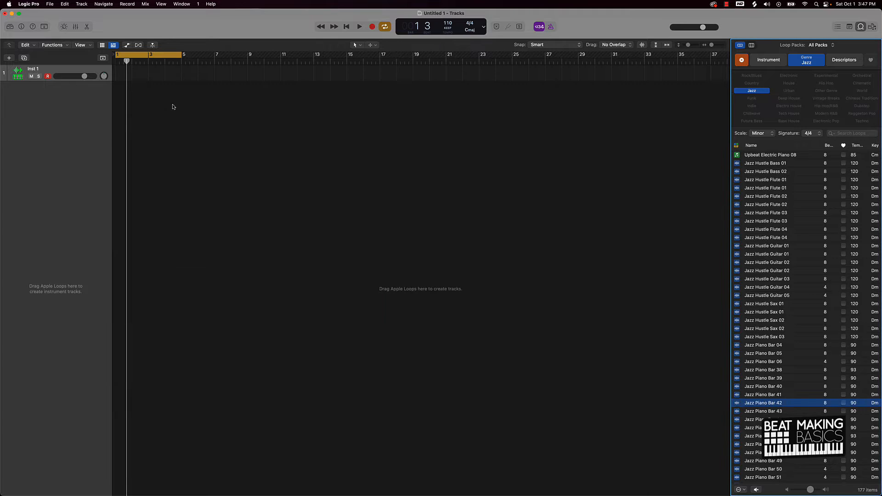
- Record a held C2 note on the Inst 1 track with Musical Typing, from bar 1 through the four-bar cycle
key("Return")
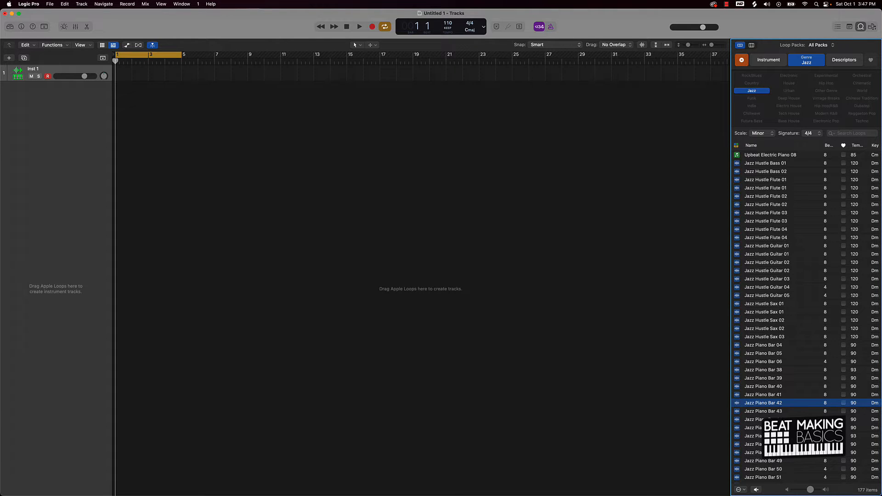
key("super+k")
key("k")
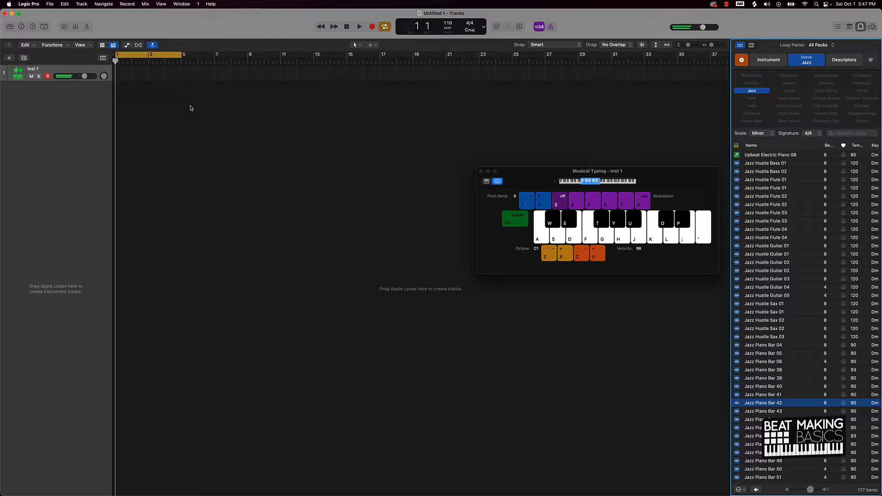
key("r")
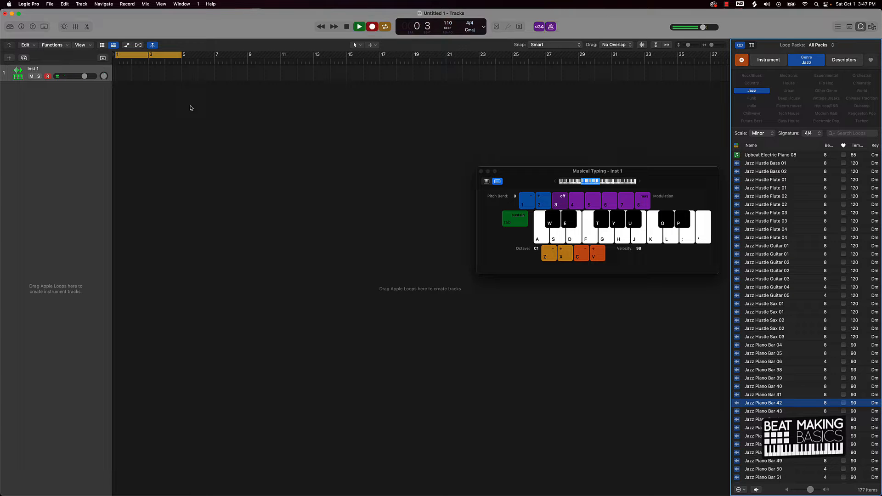
key("k")
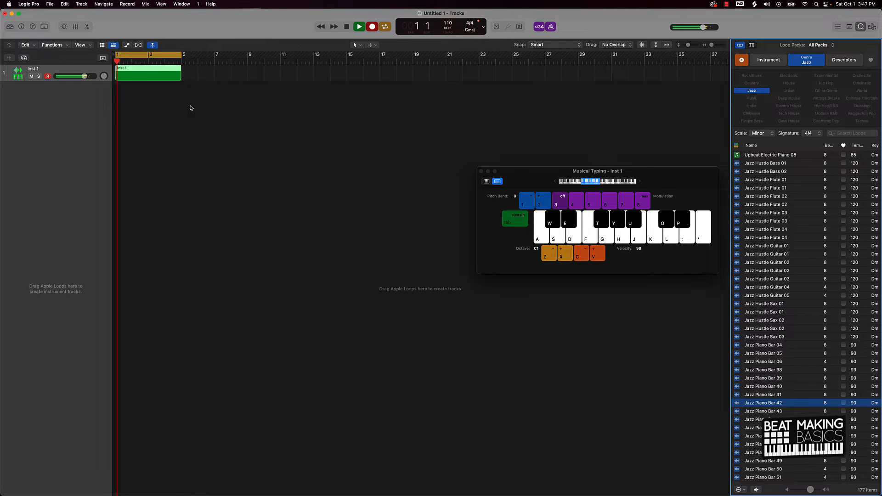
key("v")
key("space")
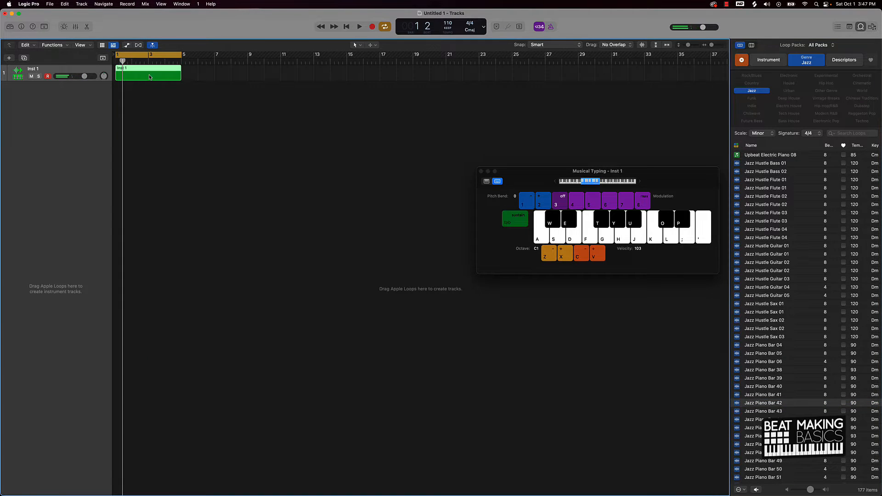
- Open the recorded Inst 1 region in the Piano Roll and hide the Loop Browser
key("e")
left_click(161, 424)
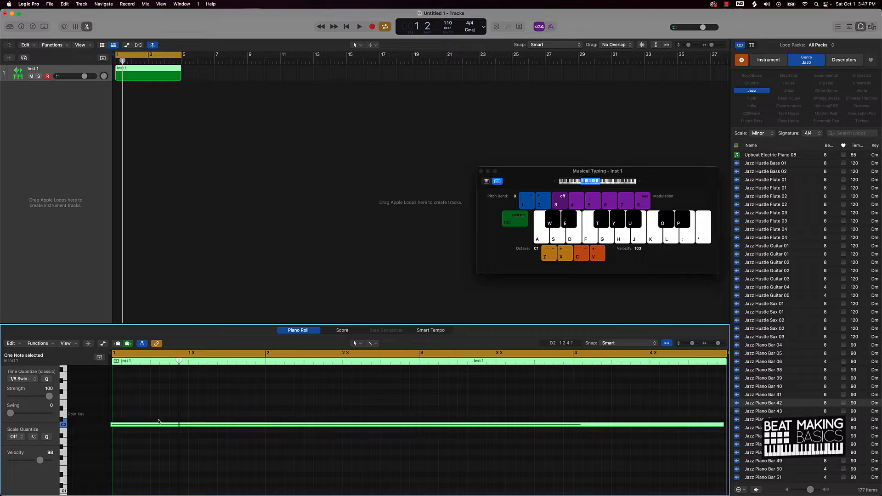
left_click(208, 397)
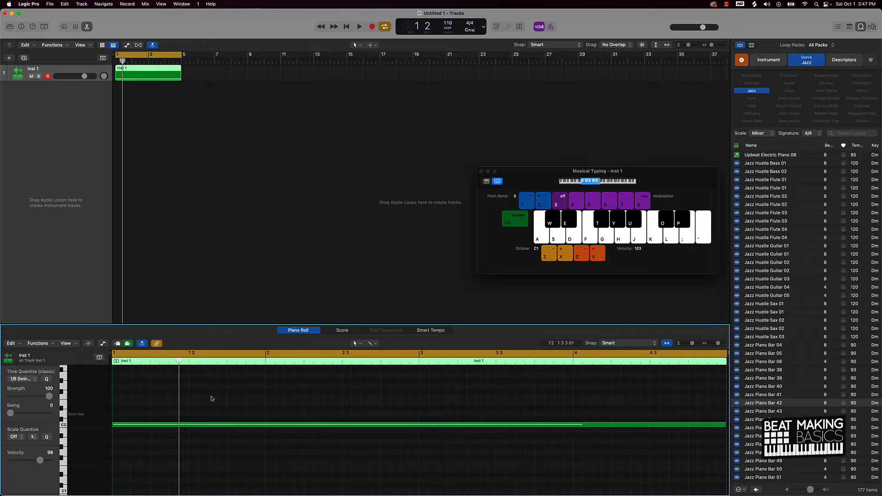
left_click(861, 26)
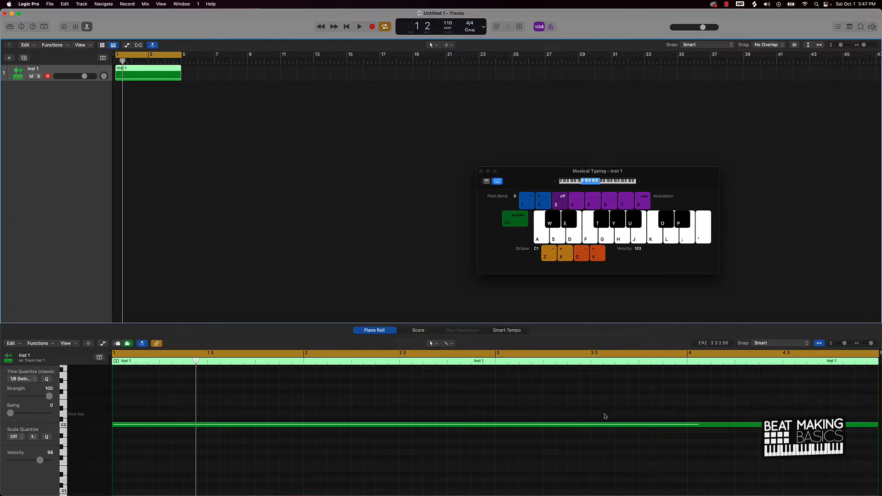
- Trim the C2 note's end to the following notes with Force Legato, and deselect the Inst 1 region
right_click(616, 425)
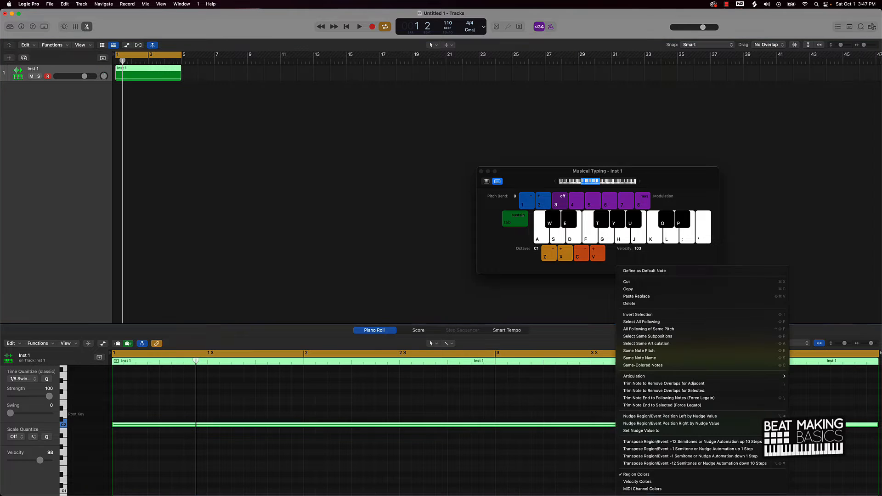
left_click(669, 398)
left_click(460, 379)
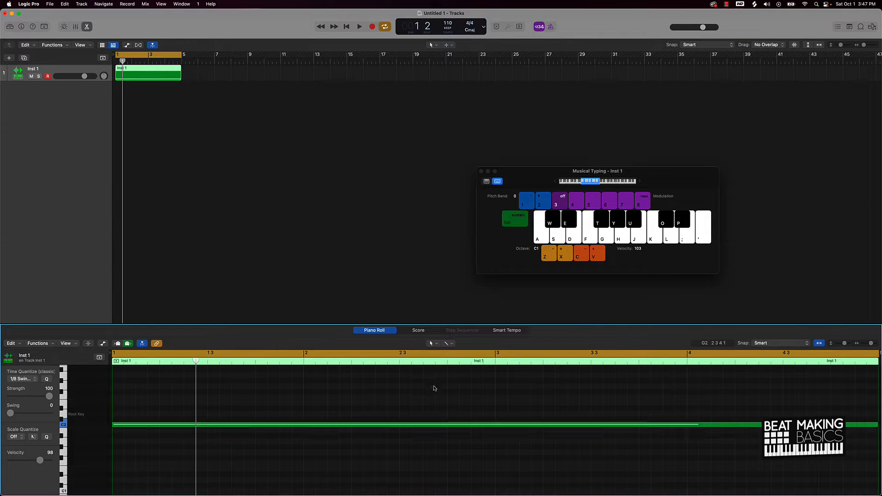
left_click(287, 162)
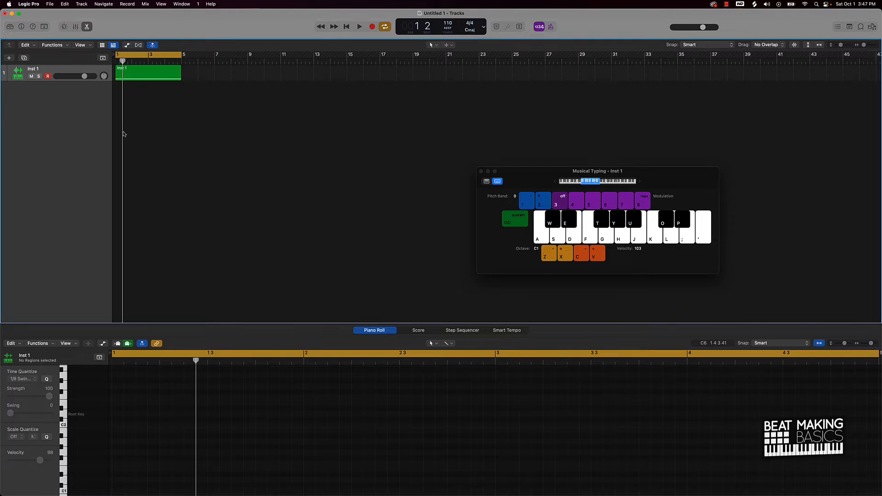
- Add a Channel EQ to the Inst 1 channel and use its high-cut band to roll off the highs during playback
left_click(21, 26)
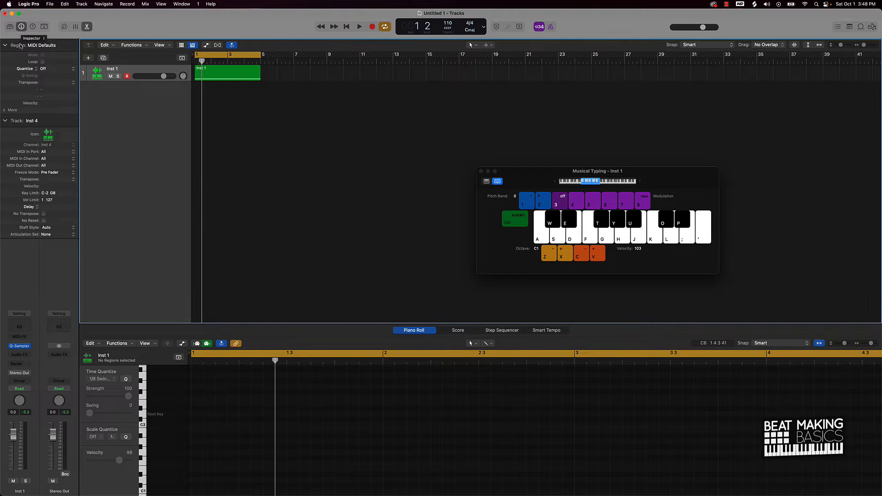
left_click(27, 359)
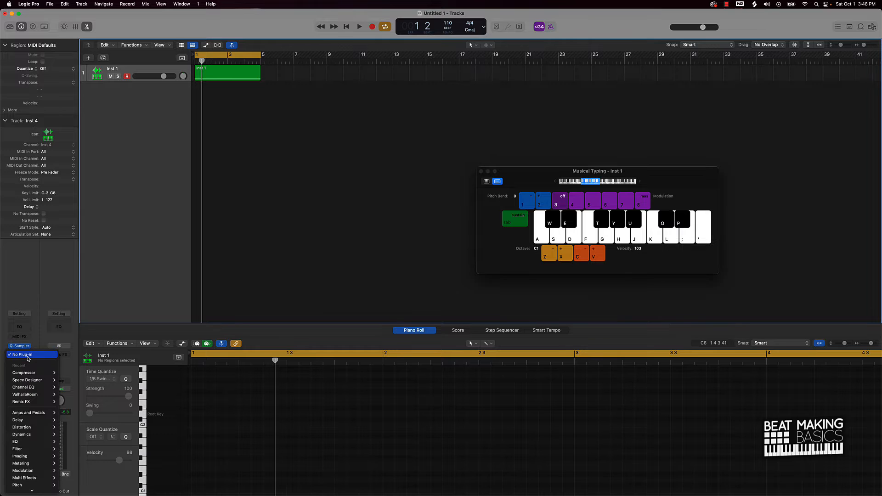
left_click(34, 335)
left_click(24, 330)
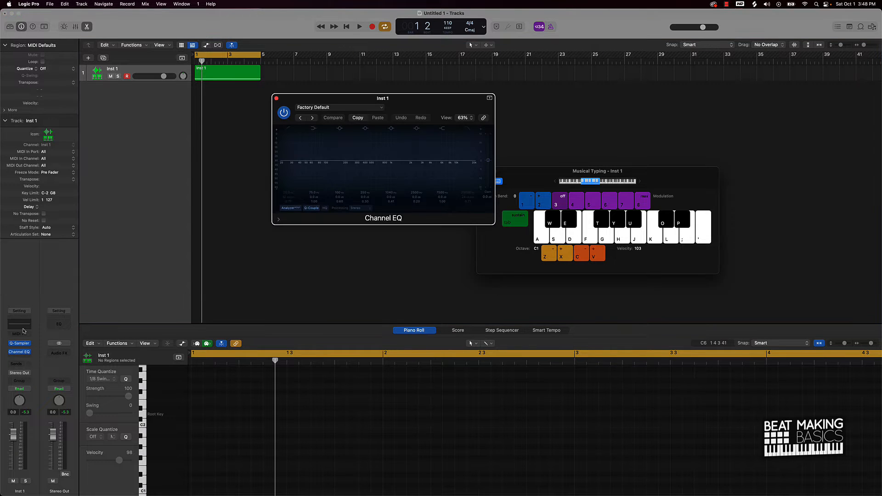
left_click(468, 128)
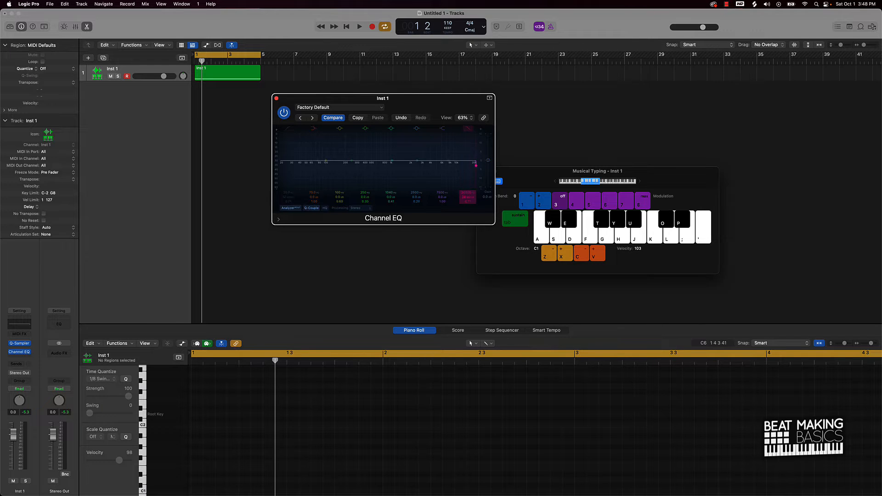
left_click_drag(459, 193, 460, 225)
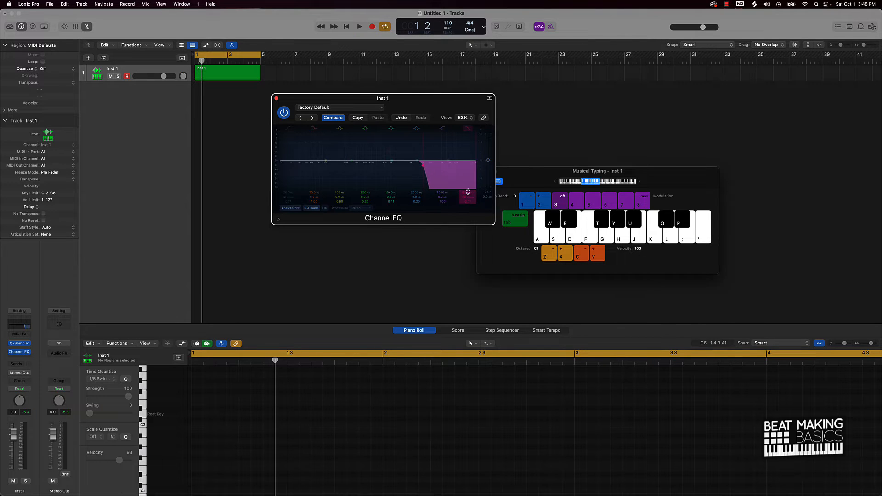
key("space")
left_click_drag(460, 192, 459, 201)
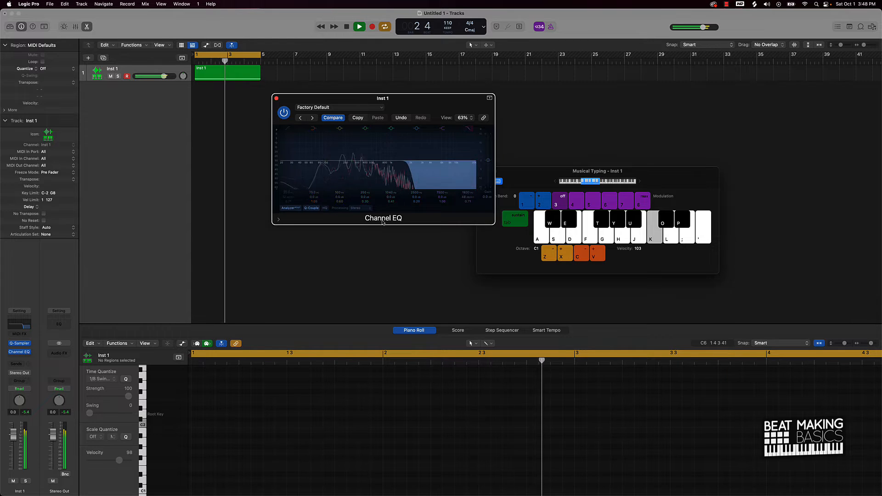
- Stop playback and insert the iZotope Vinyl audio effect after the Channel EQ on Inst 1
left_click(21, 359)
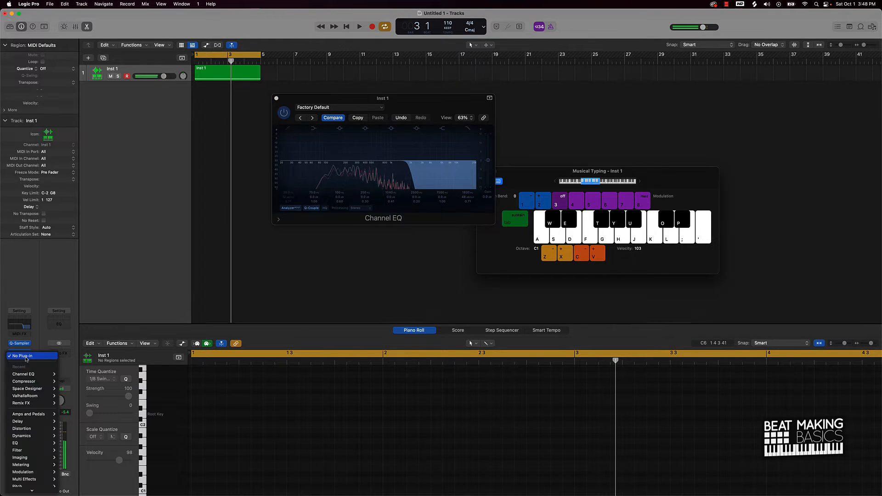
mouse_move(30, 488)
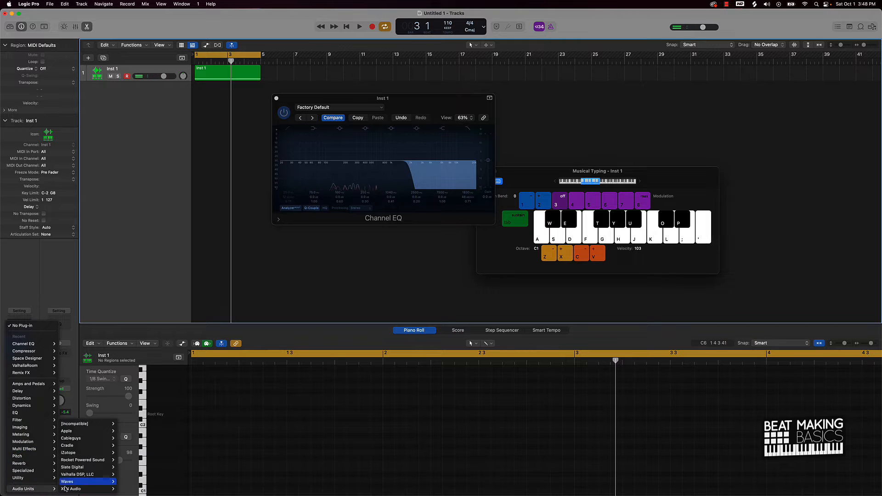
mouse_move(87, 453)
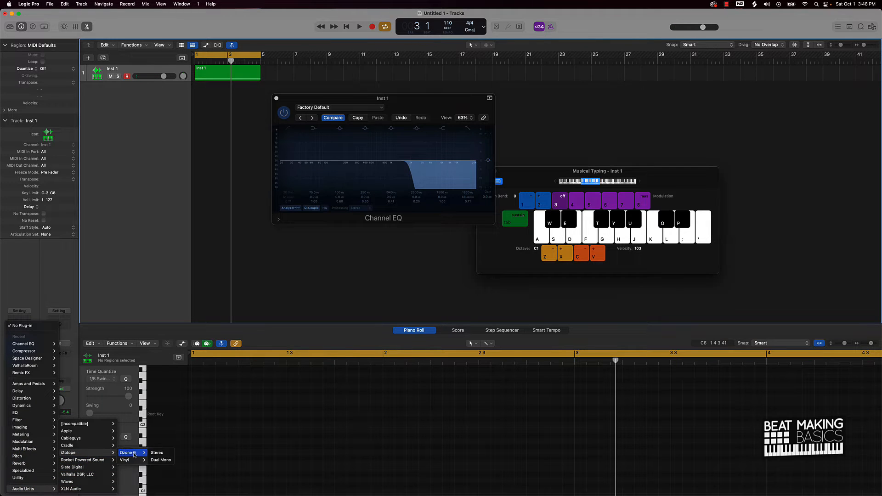
mouse_move(129, 460)
left_click(157, 459)
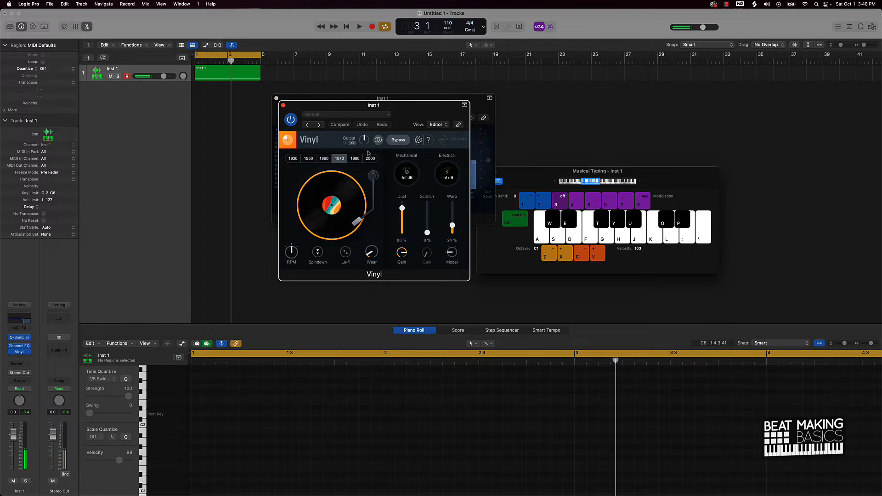
- Set Vinyl's Wear and Dust to 0 %, Warp to 27 % and the record year to 2000
left_click_drag(372, 253, 426, 333)
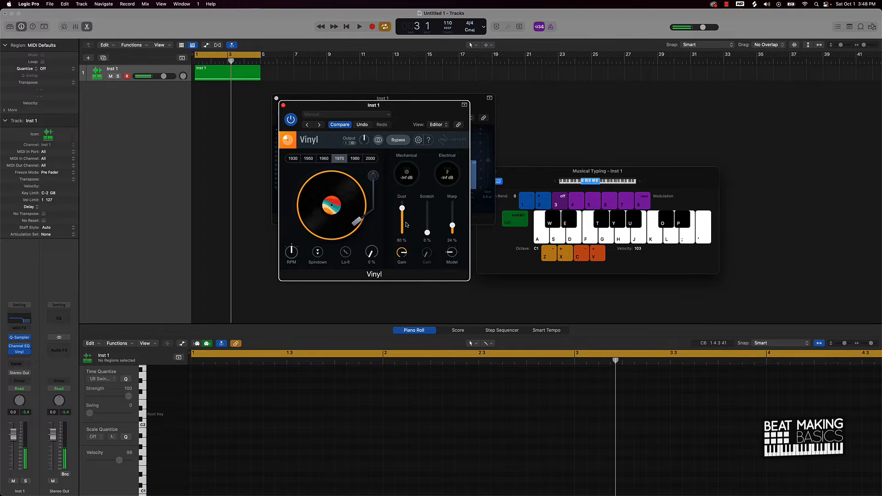
left_click_drag(402, 208, 453, 226)
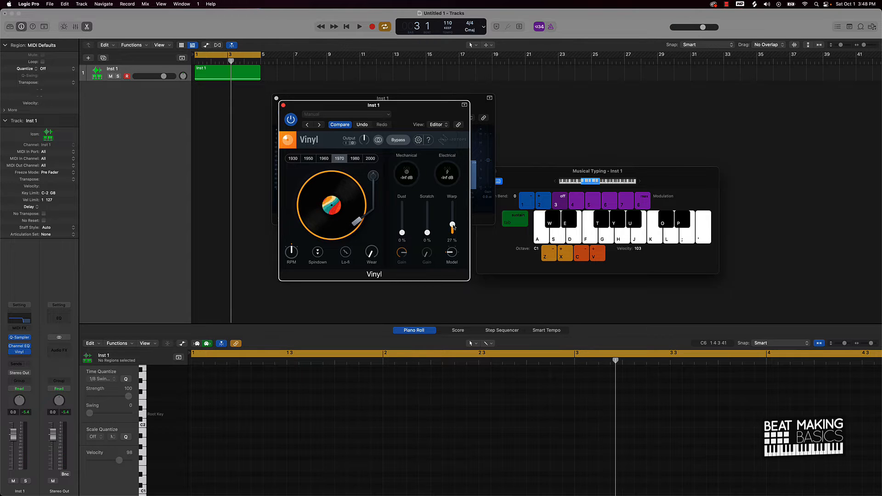
left_click(370, 158)
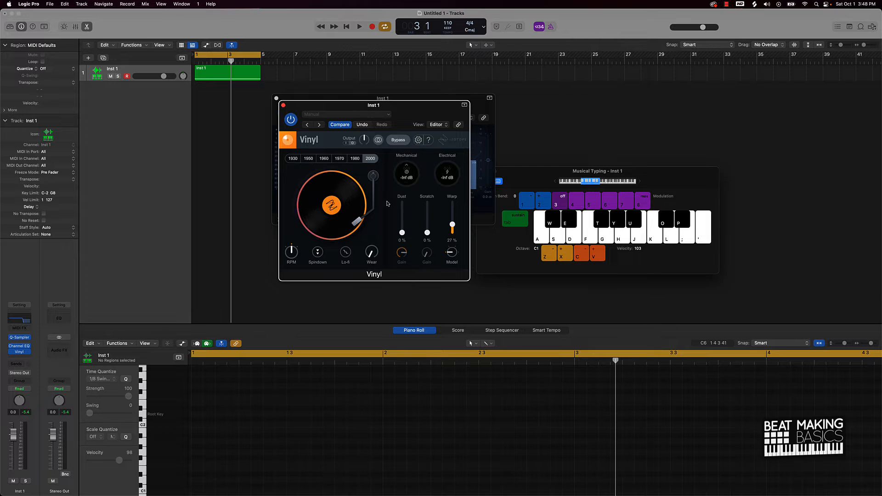
- Audition the Inst 1 loop through the effects, stop playback, and close the Vinyl and Channel EQ windows
key("space")
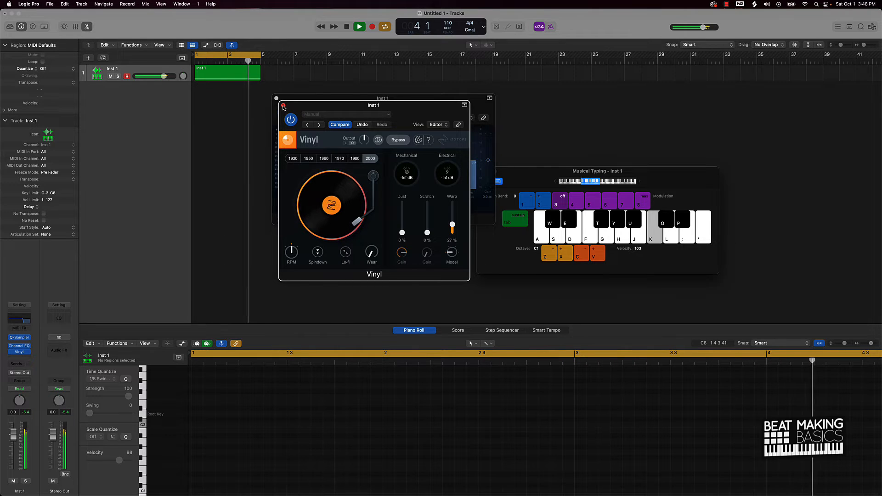
key("space")
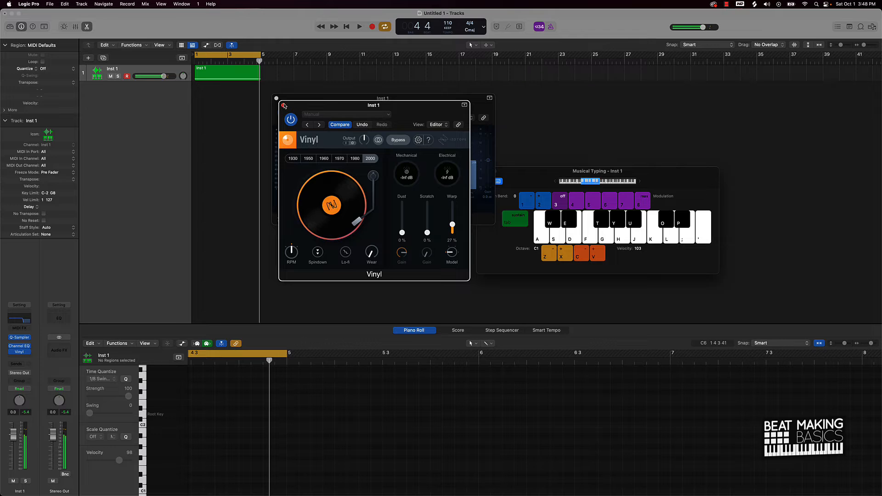
left_click(283, 105)
left_click(276, 98)
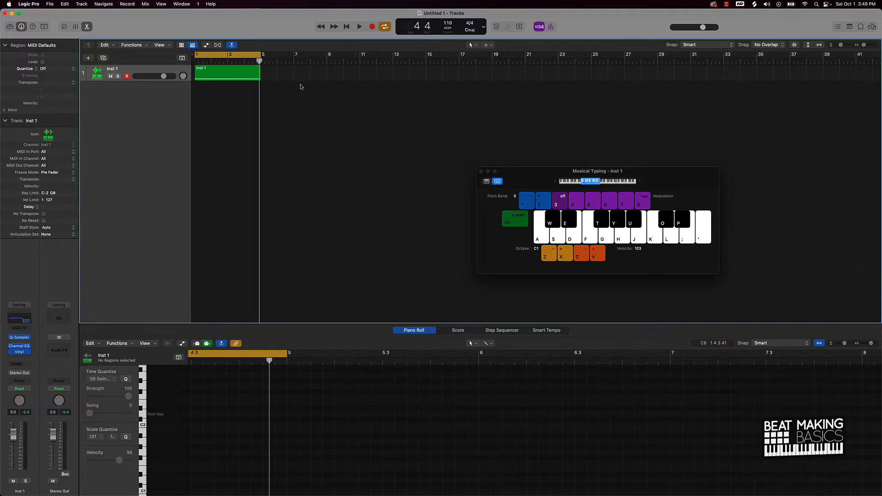
- Create a second software instrument track with Quick Sampler (Single Sample) and move its plug-in window clear of the Musical Typing window
left_click(88, 57)
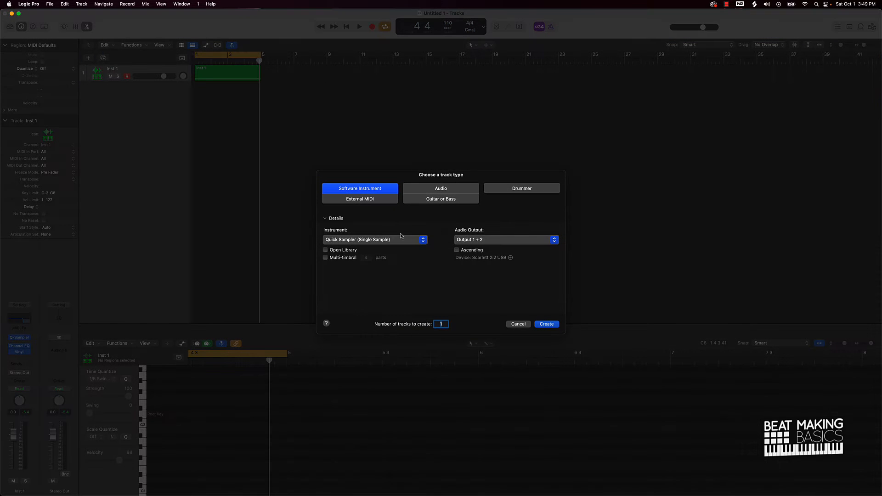
left_click(548, 325)
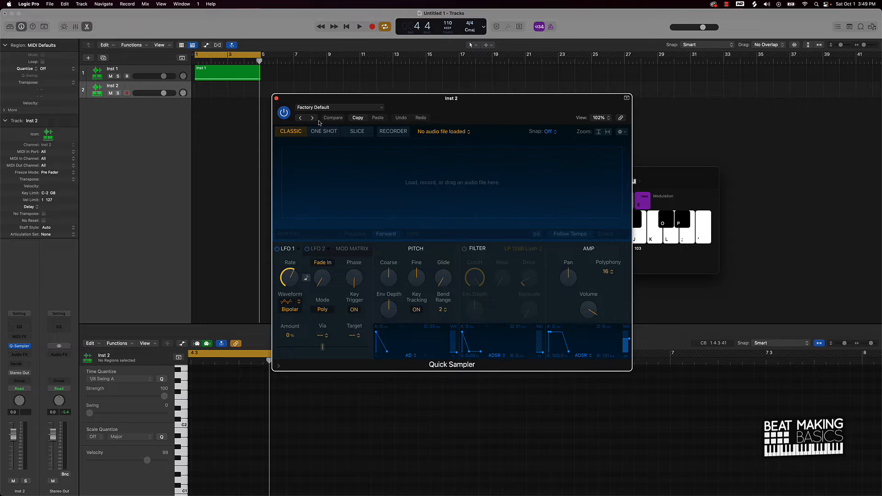
left_click_drag(421, 109, 231, 153)
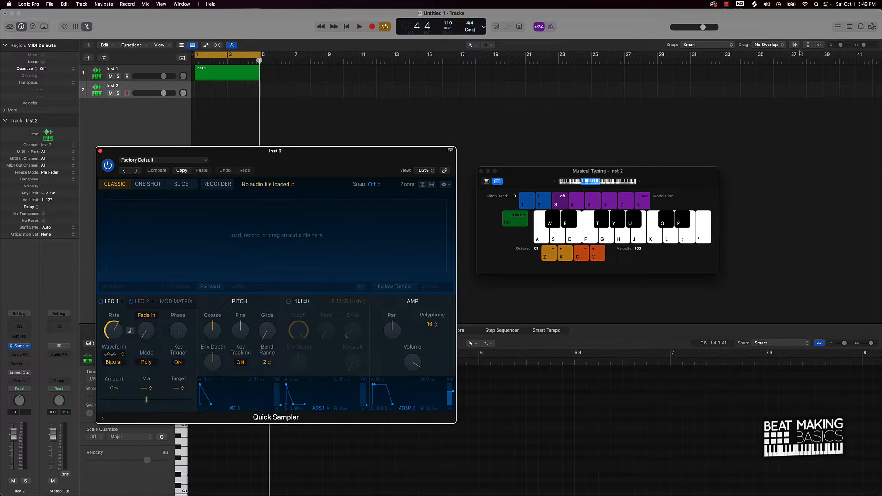
- Show the Loop Browser, look through the minor jazz loops in D minor, and preview Lounge Vibes 34
left_click(860, 26)
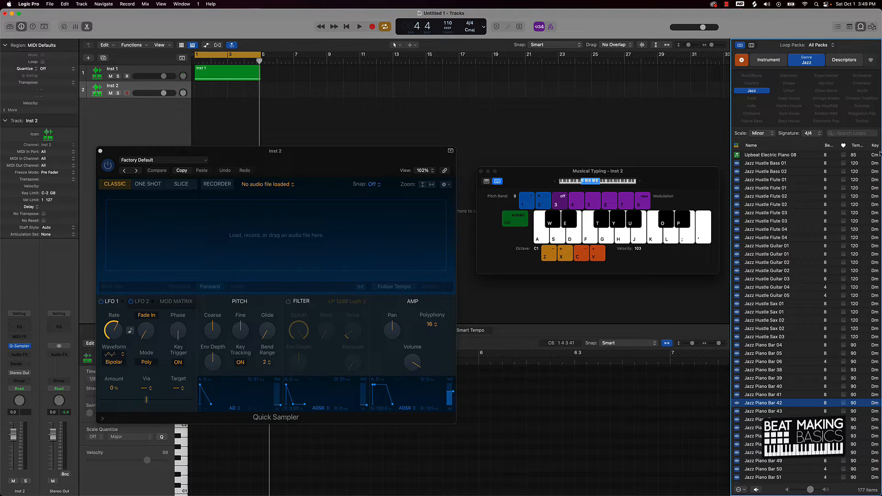
scroll(877, 147, "down", 6)
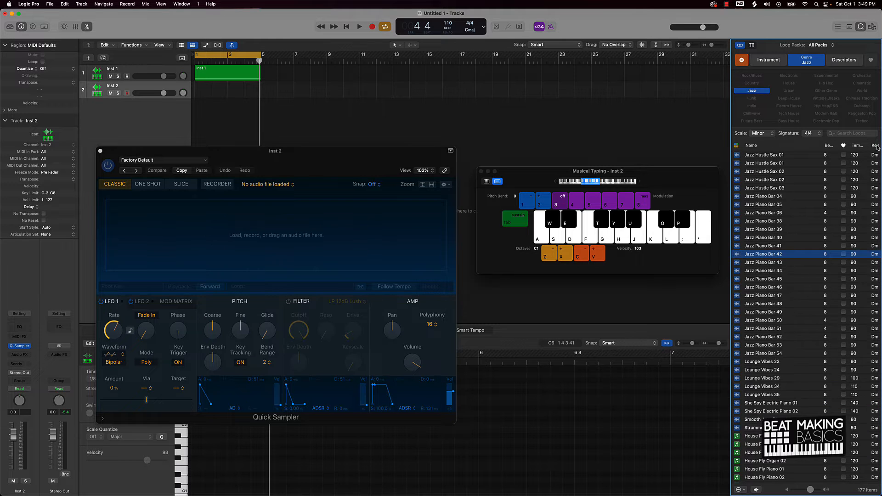
scroll(827, 217, "up", 6)
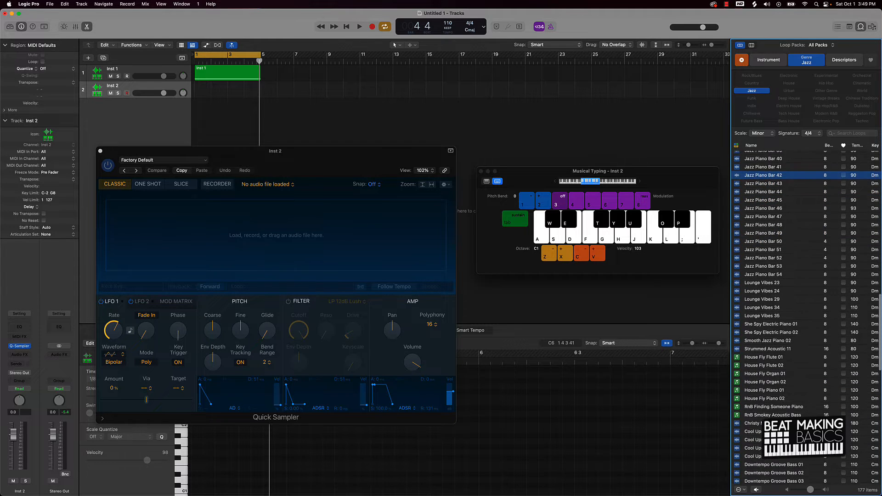
scroll(827, 217, "up", 4)
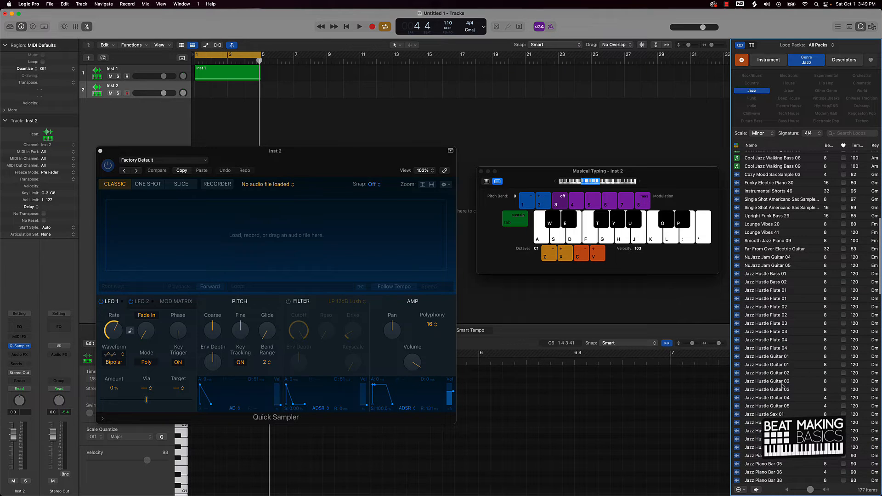
scroll(783, 385, "down", 9)
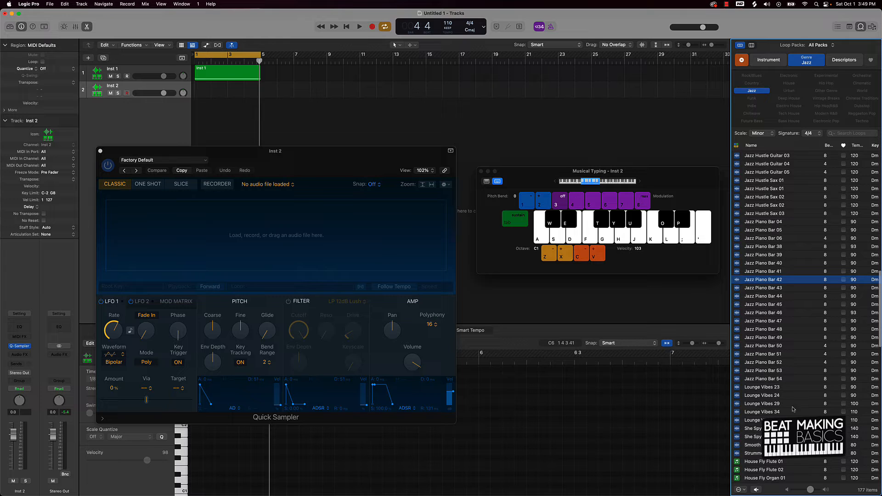
scroll(789, 409, "down", 2)
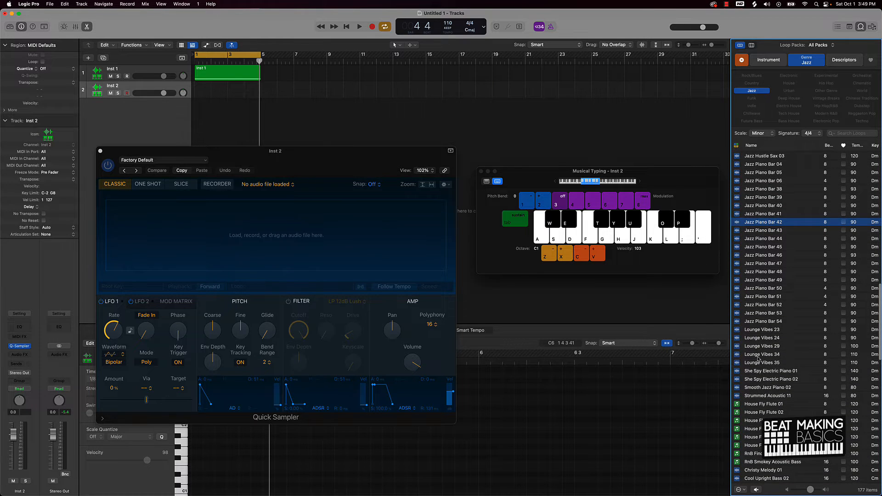
left_click(757, 357)
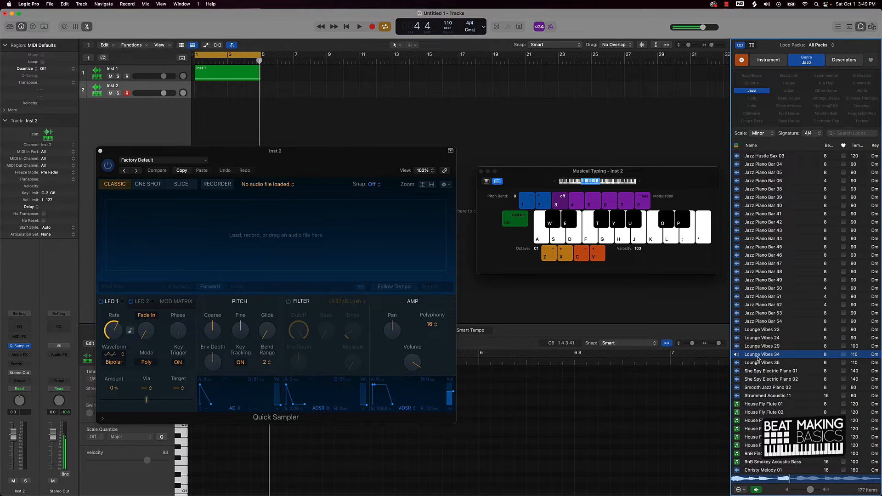
left_click(539, 110)
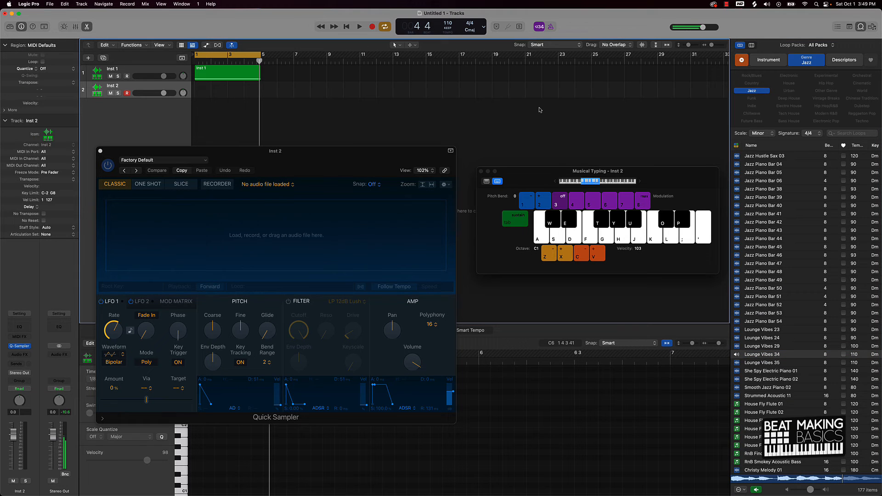
left_click(768, 354)
left_click(520, 115)
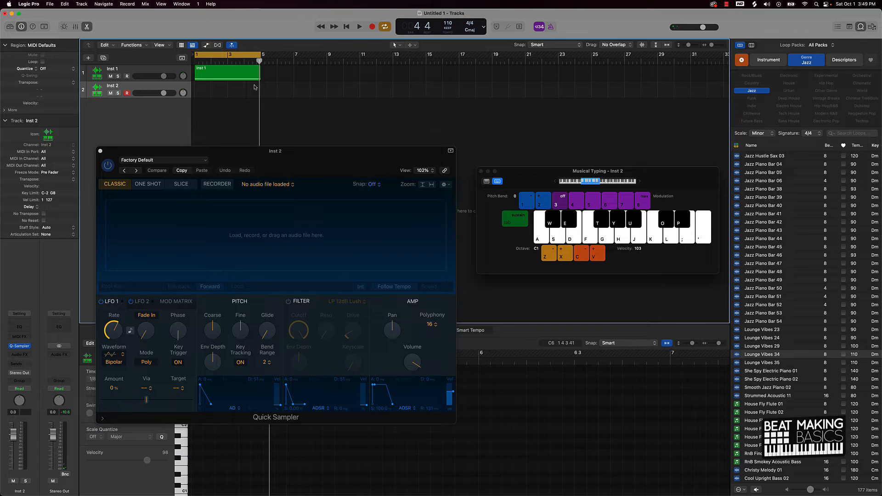
- Audition Lounge Vibes 34, Lounge Vibes 35, Smooth Jazz Piano 02 and Strummed Acoustic 11 against the playing Inst 1 region
left_click(763, 355)
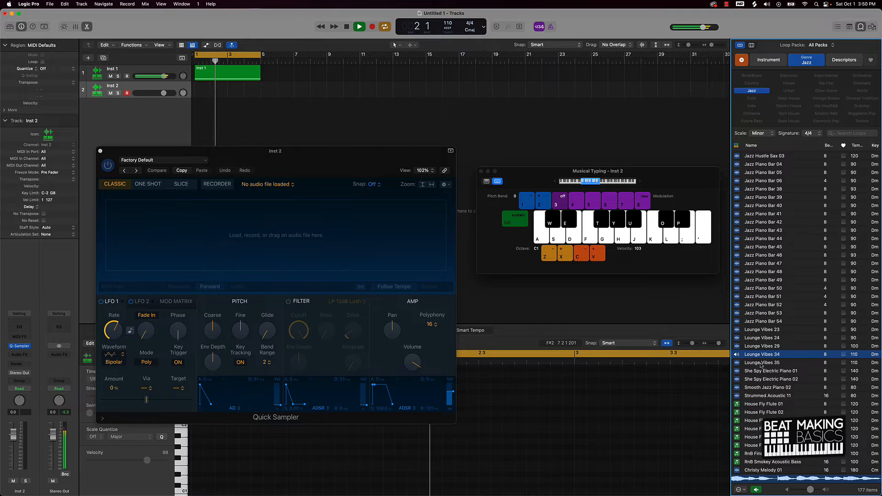
left_click(762, 363)
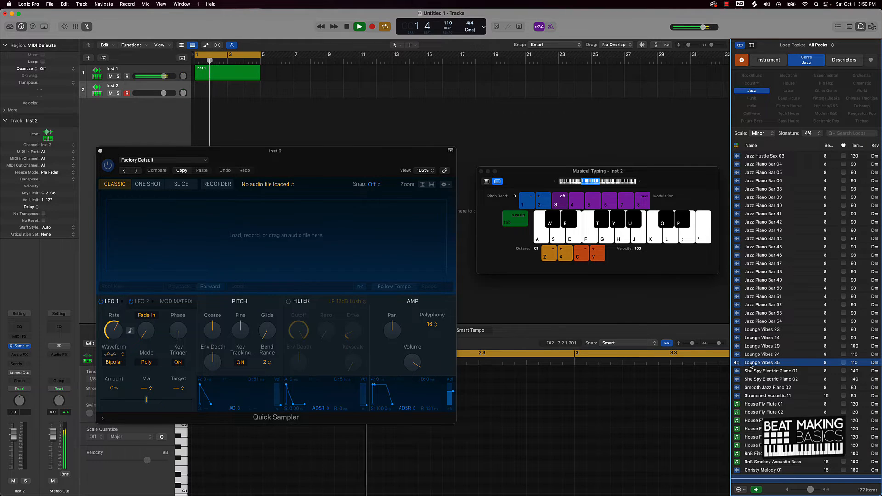
left_click(762, 387)
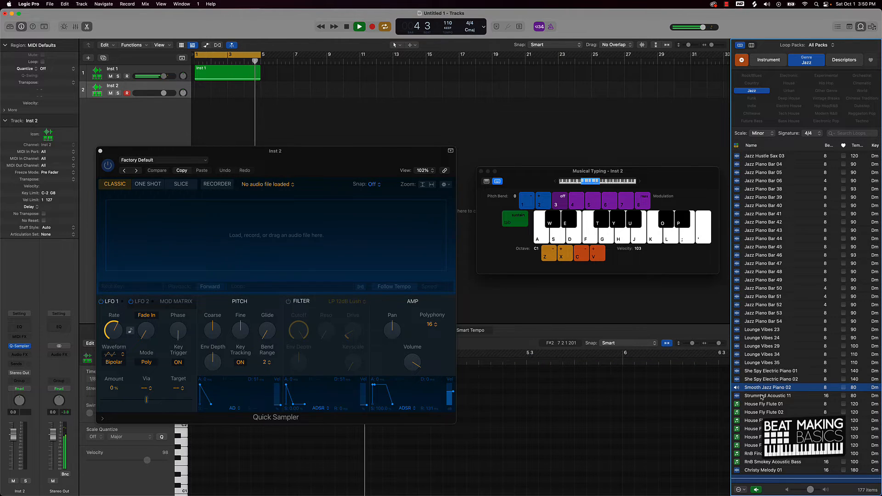
left_click(761, 396)
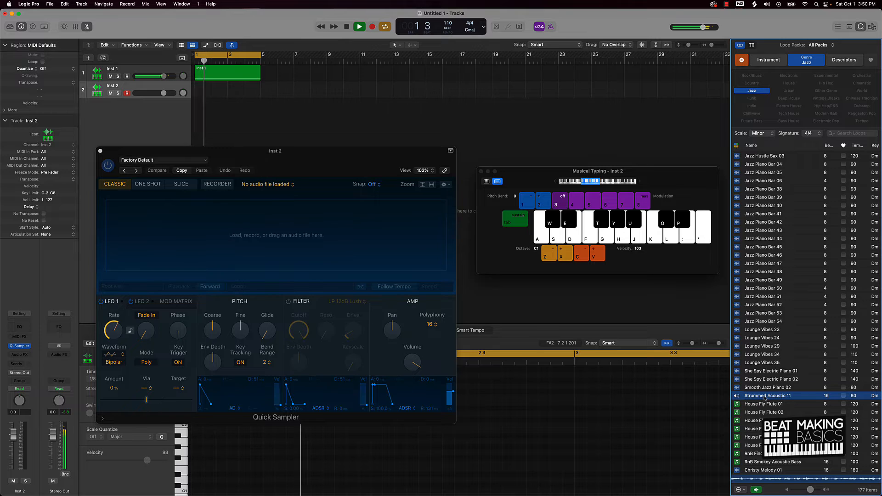
- Audition the RnB Finding Someone Piano loop against the playing Inst 1 region, and stop playback
scroll(761, 398, "down", 3)
left_click(774, 415)
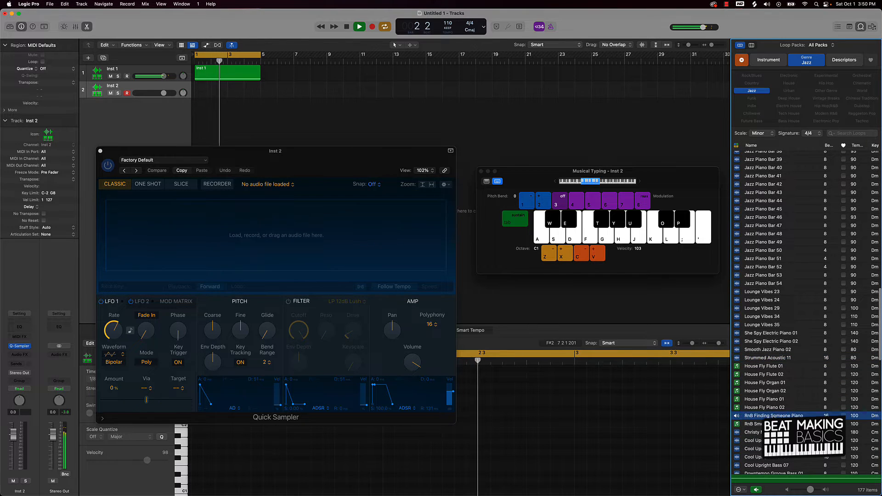
scroll(773, 415, "down", 3)
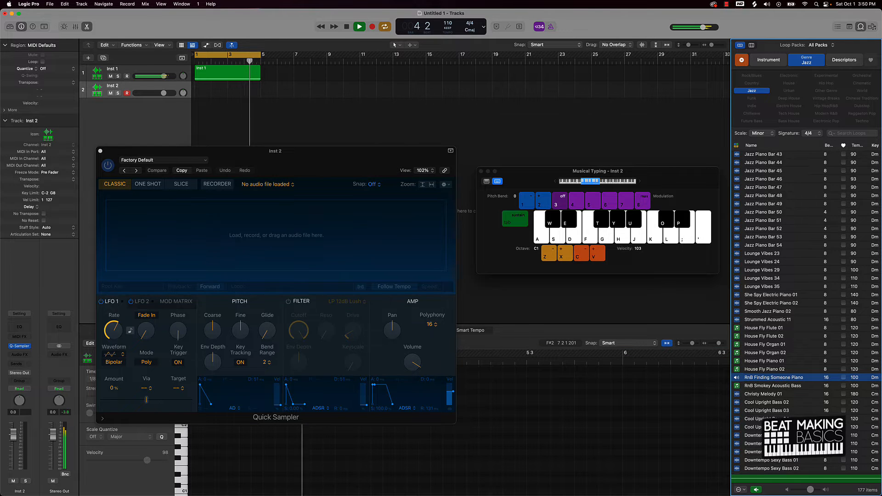
scroll(773, 368, "up", 7)
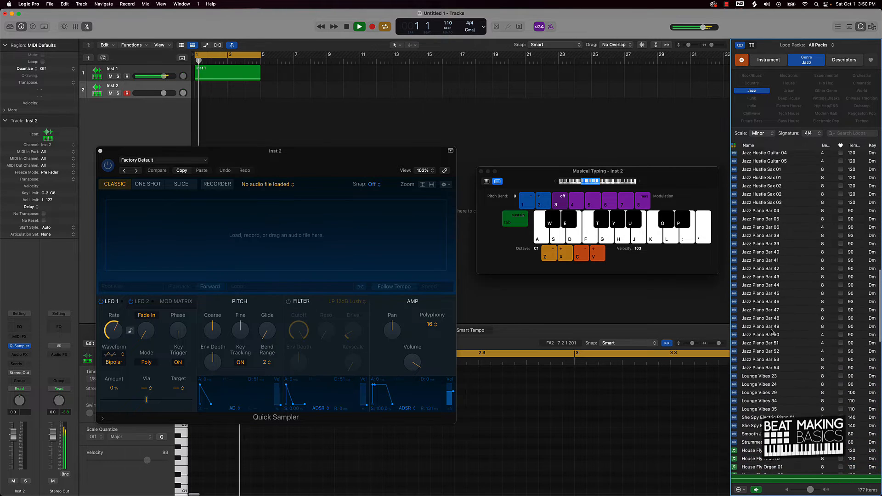
scroll(773, 331, "down", 8)
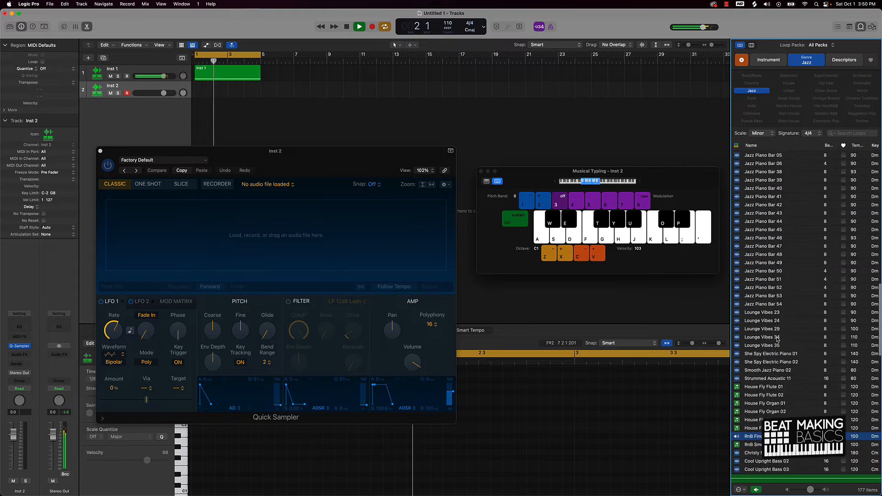
left_click(774, 366)
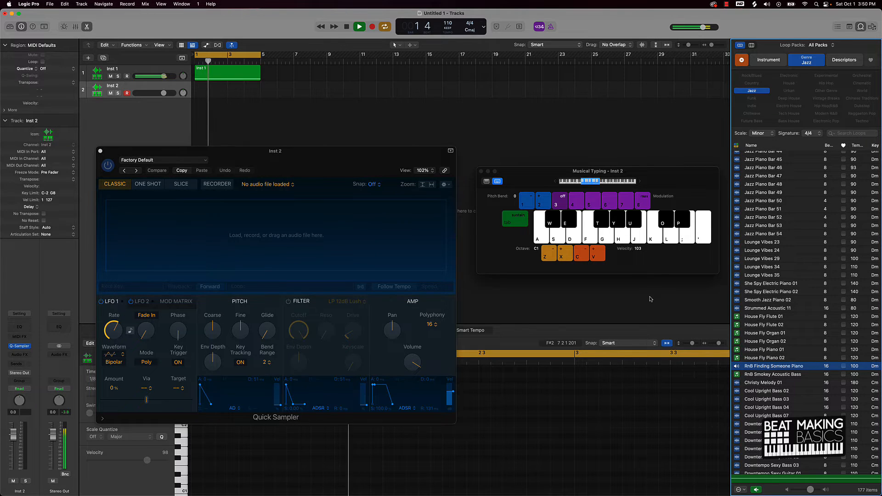
key("space")
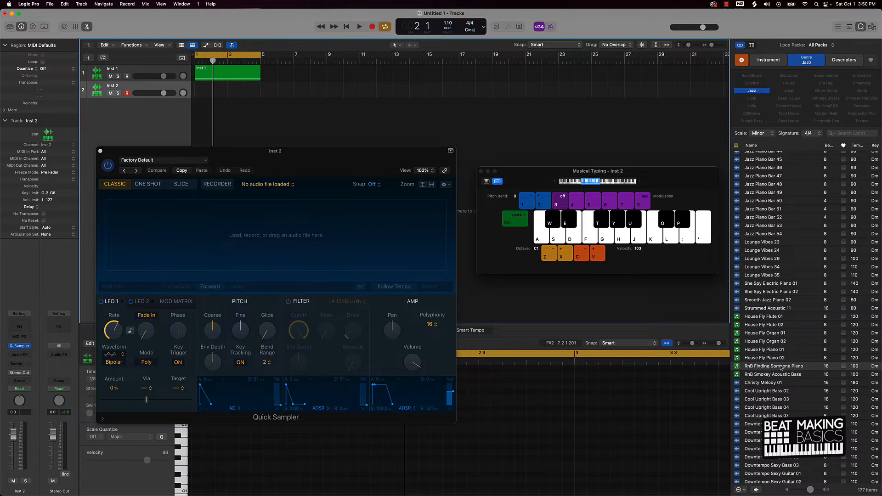
- Load RnB Finding Someone Piano into Inst 2's Quick Sampler, test it with a note, enable Follow Tempo, and close the plug-in window
left_click_drag(781, 368, 192, 247)
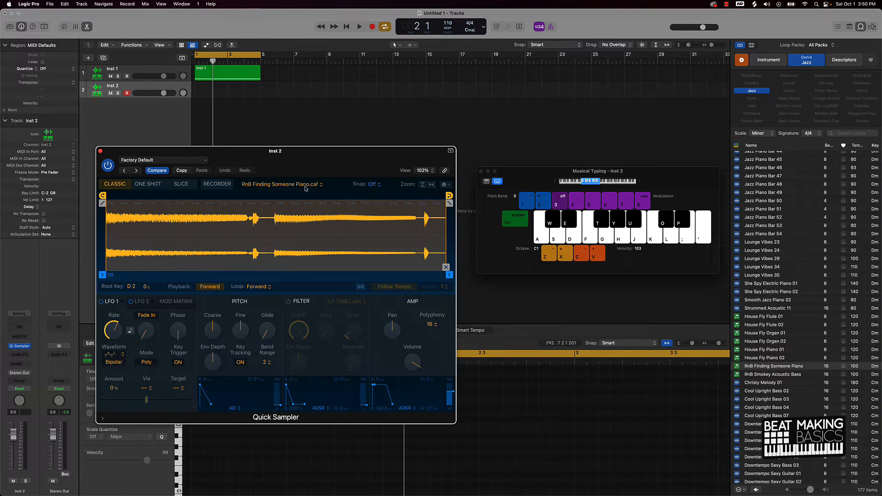
key("k")
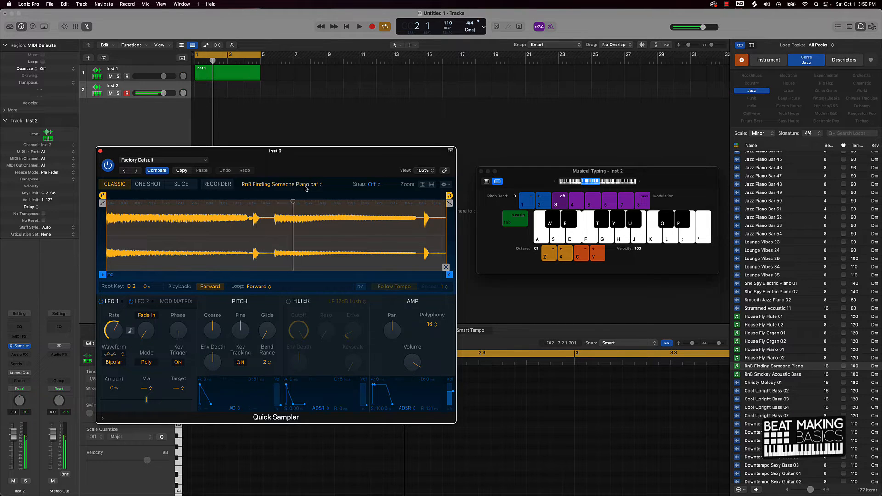
left_click(361, 288)
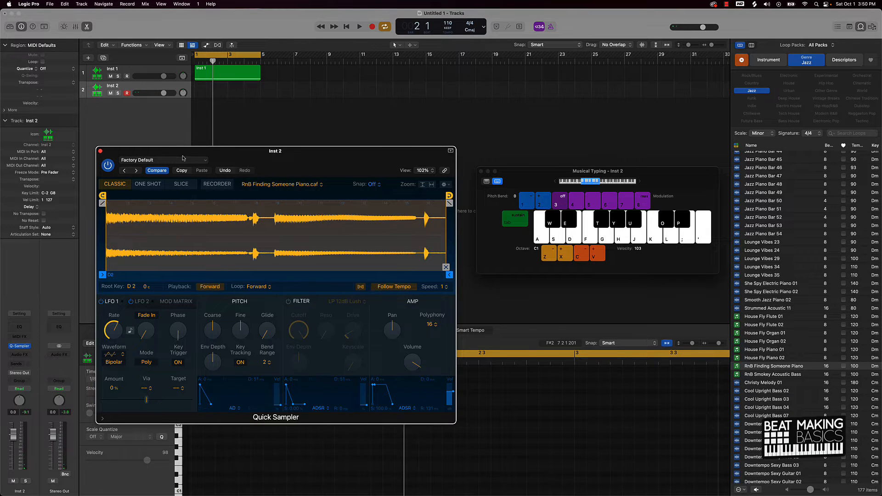
left_click(101, 152)
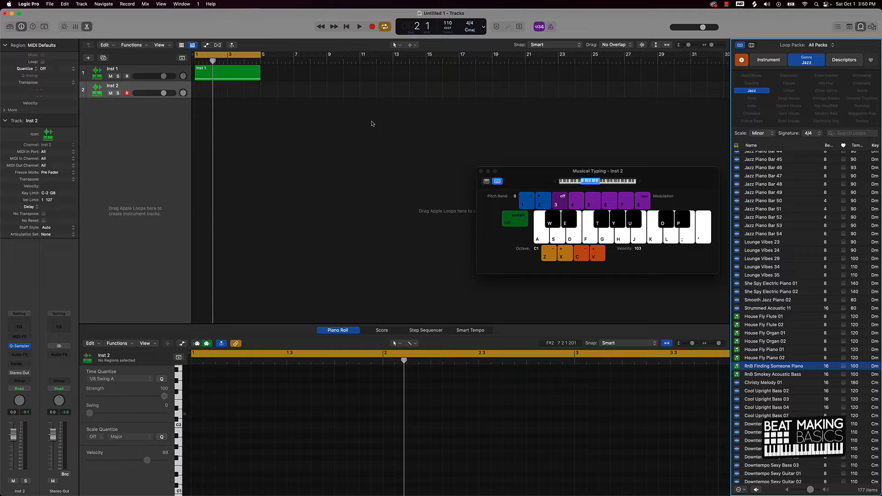
- Record a sustained C2 note from bar 1 through bar 4 on the Inst 2 track
key("Return")
key("r")
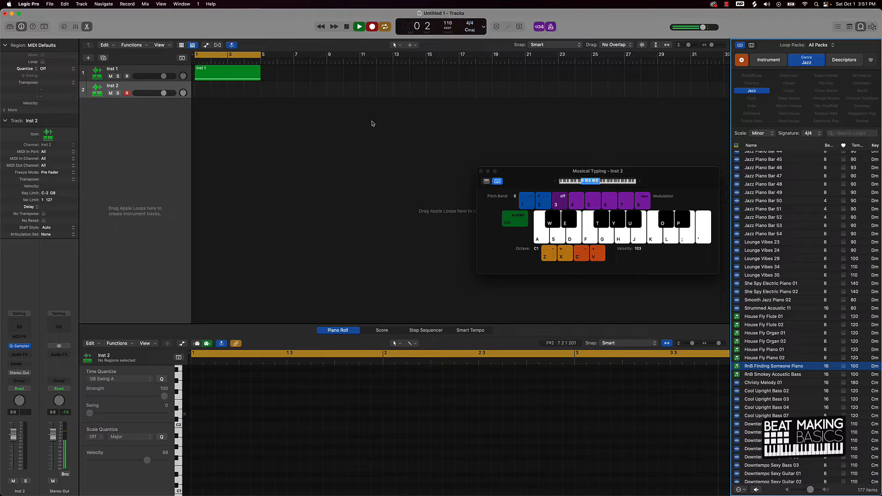
key("k")
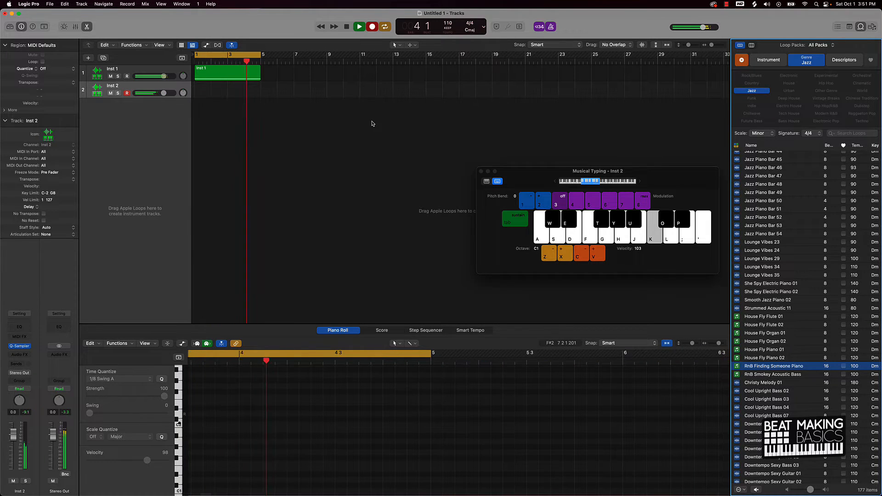
key("space")
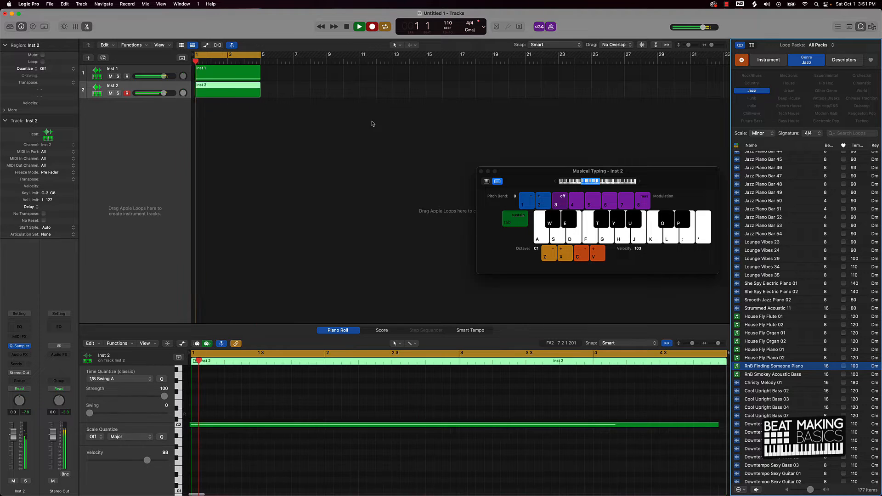
- Quantize the recorded Inst 2 note to 1/8 Swing A and hide the Loop Browser
left_click(282, 434)
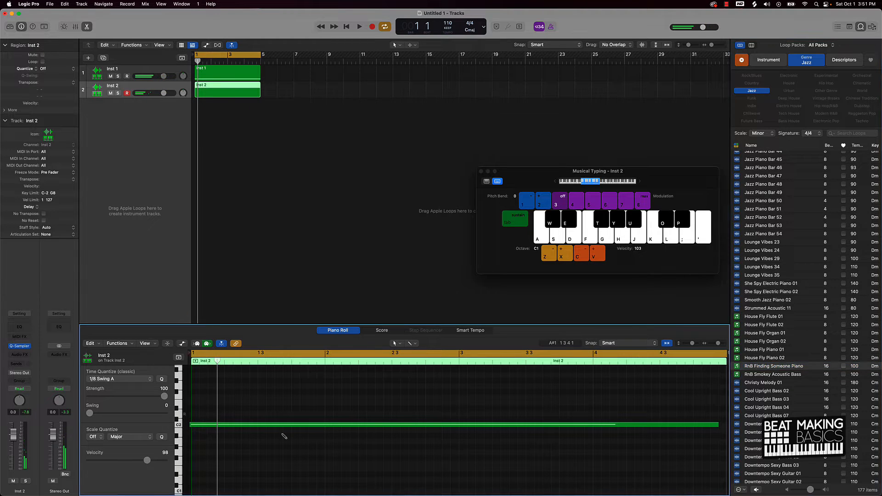
key("super+a")
left_click(126, 380)
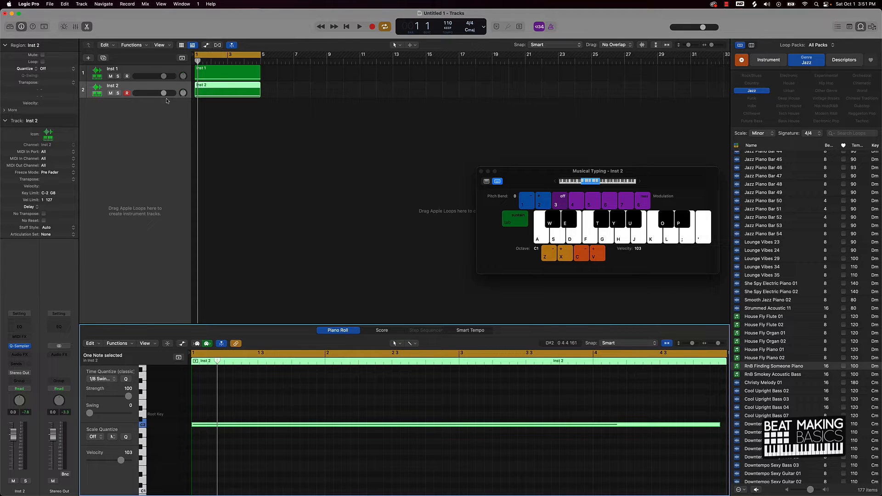
left_click(268, 122)
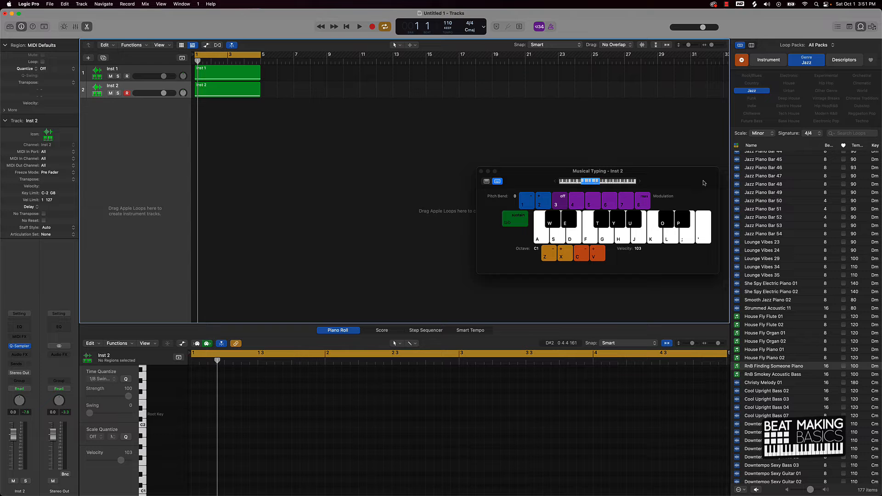
scroll(785, 234, "up", 10)
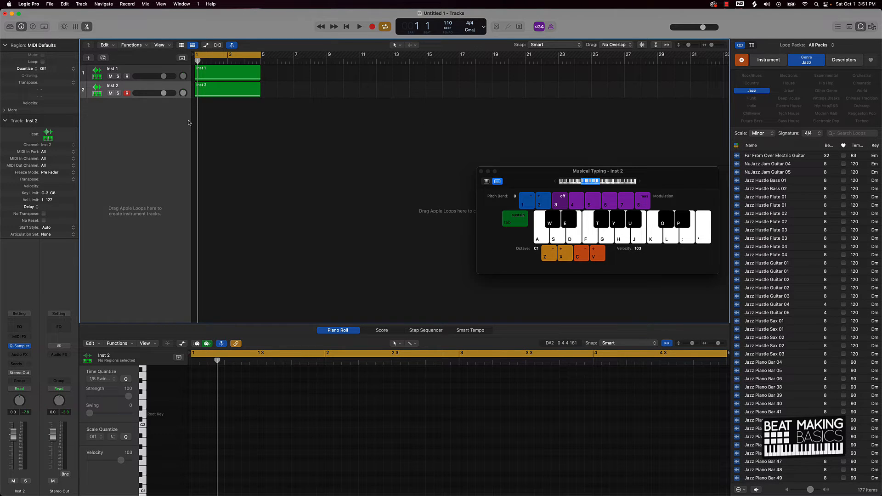
left_click(860, 26)
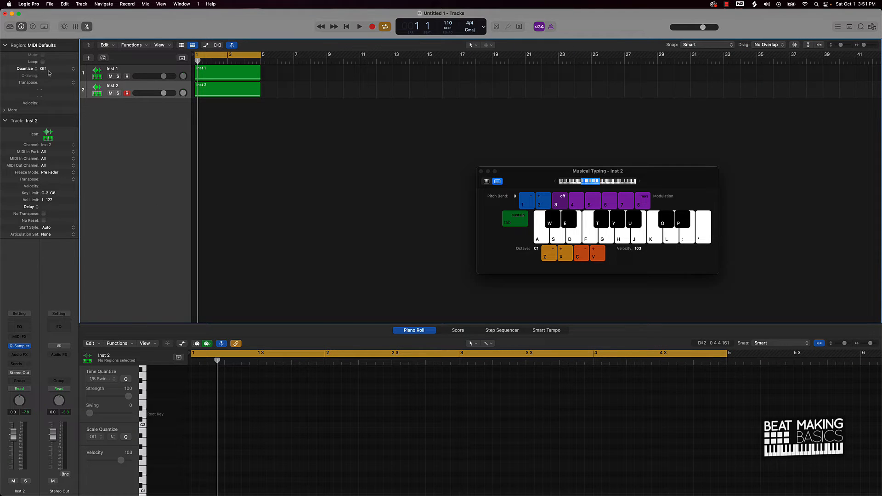
- Rename the Inst 1 track as Piano Loop A and the Inst 2 track as Piano Loop B
double_click(114, 69)
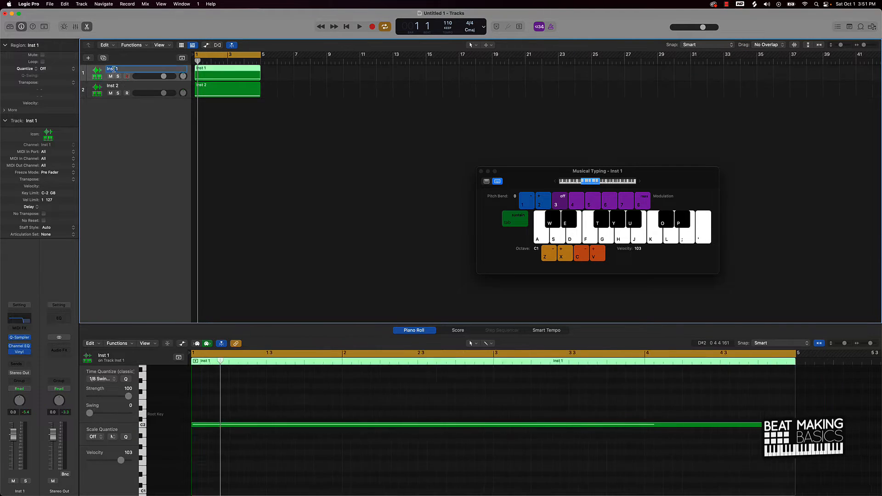
type("Q")
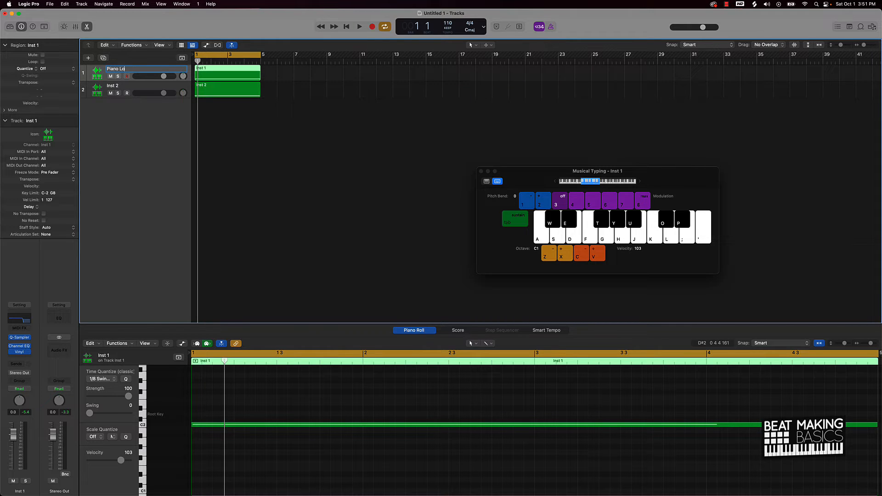
key("Return")
double_click(123, 86)
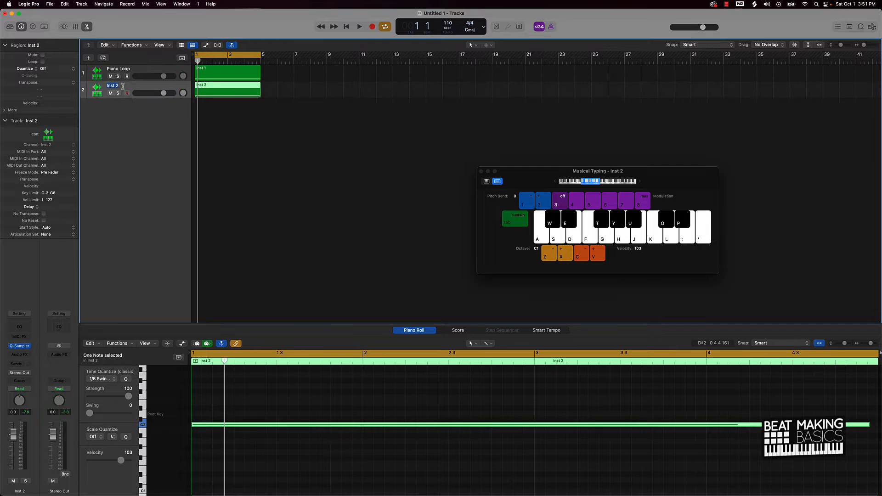
type("Pl")
double_click(122, 69)
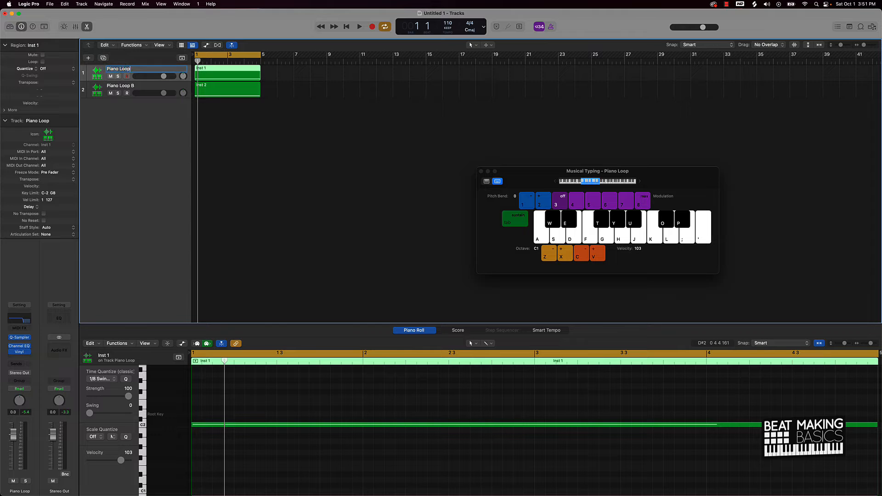
type("A")
key("Return")
- Create a software instrument track with the Default Patch and place it below the Piano Loop B track
left_click(89, 59)
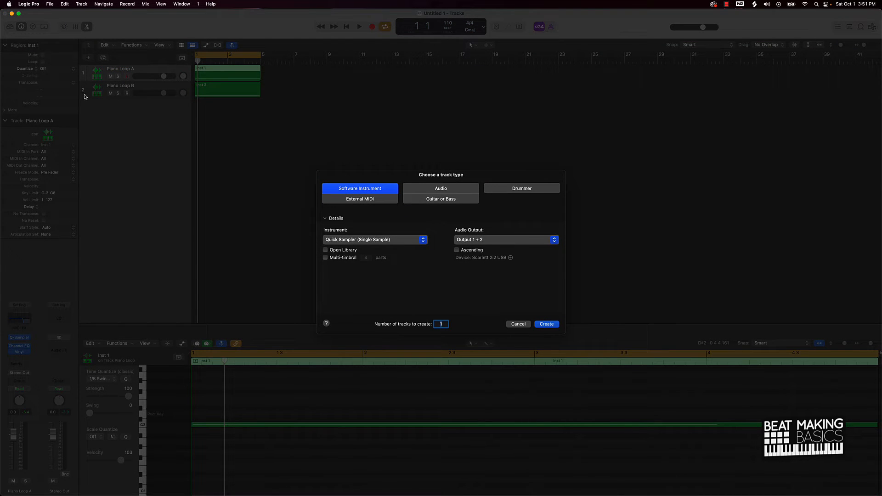
left_click(339, 240)
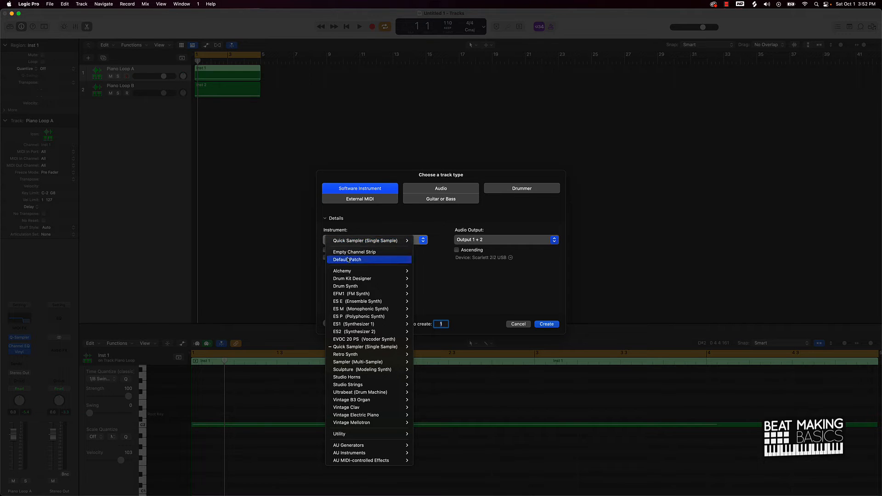
left_click(546, 324)
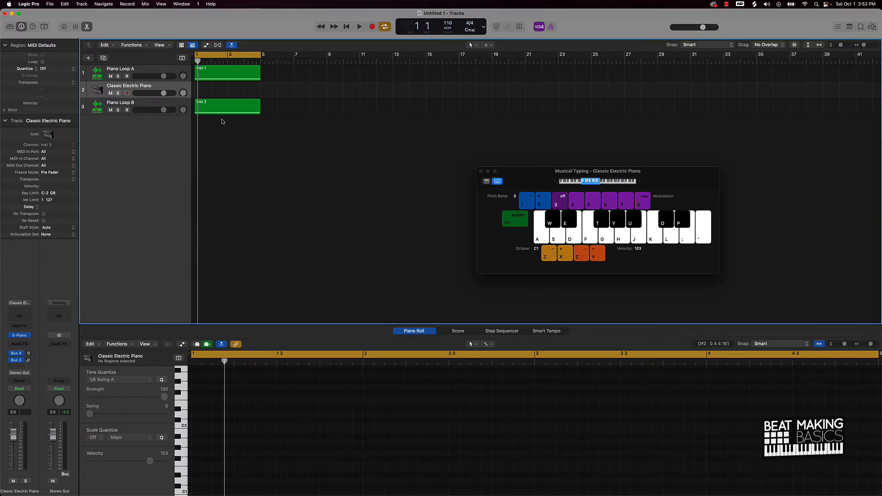
left_click_drag(103, 86, 94, 126)
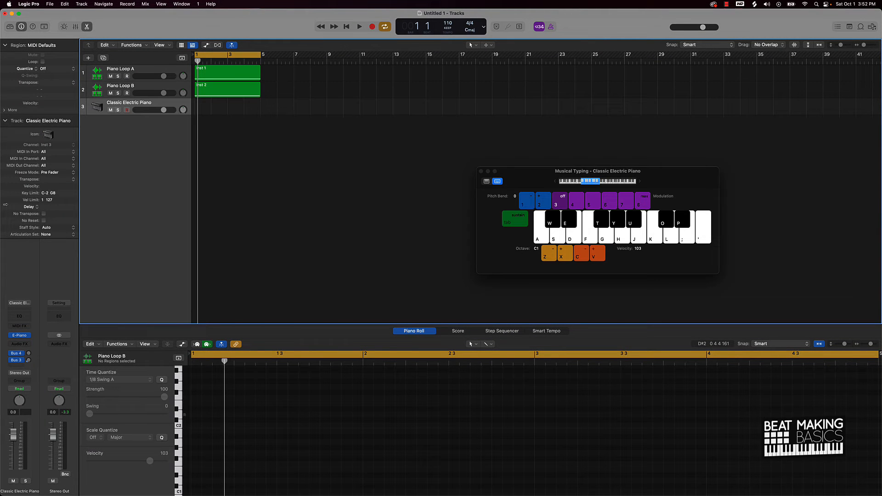
- Show the Library and load the Fingerstyle Bass patch from the Bass category on the new track
left_click(9, 27)
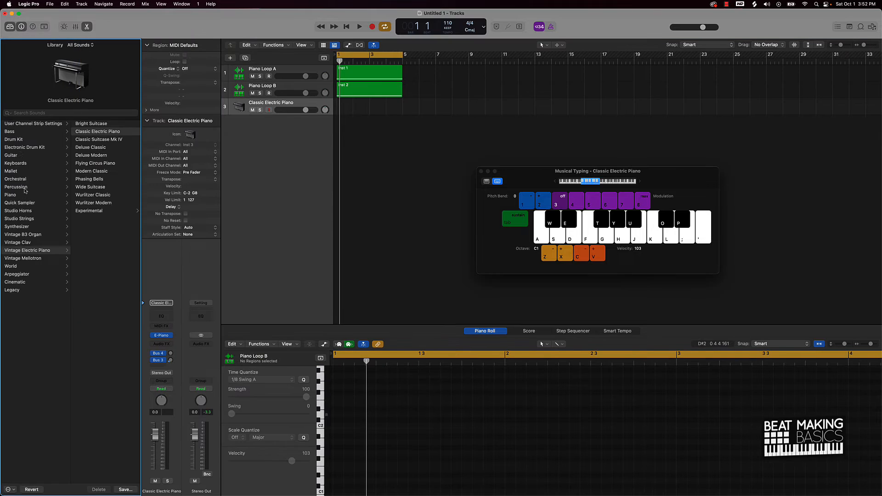
left_click(14, 132)
left_click(97, 125)
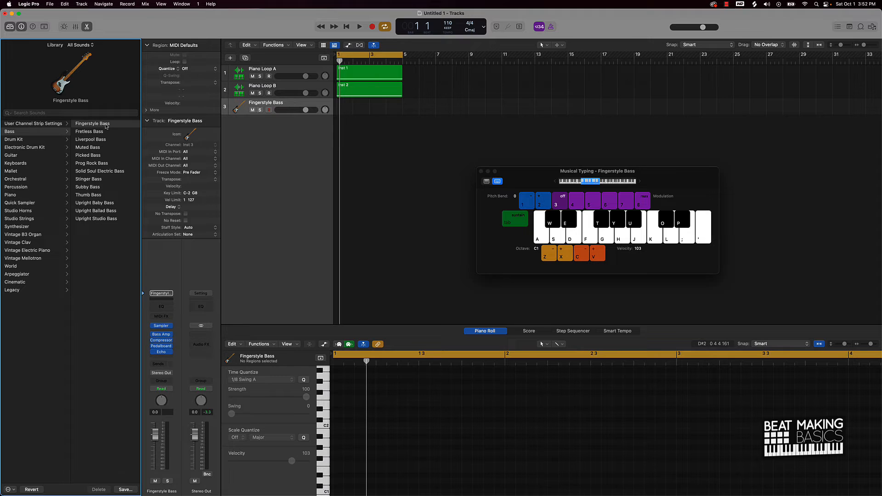
- Try out a bass line on Fingerstyle Bass with Musical Typing, using C, G, F and D# notes
key("k")
key("g")
key("f")
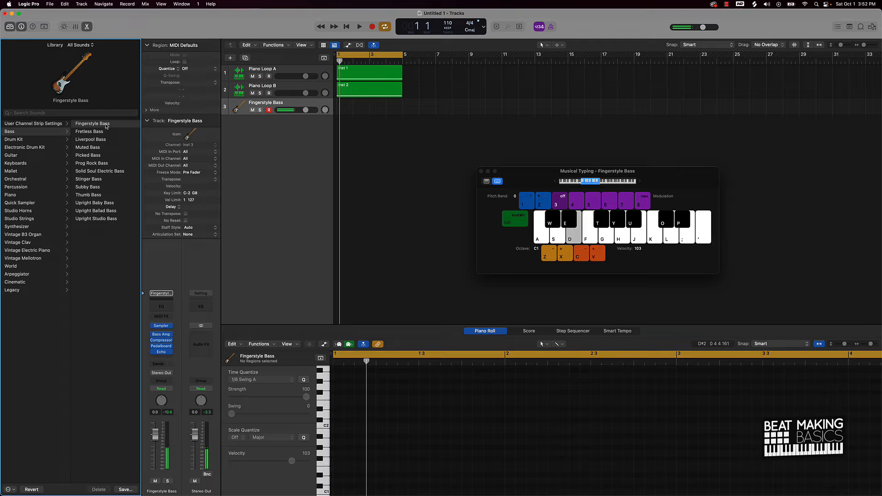
key("e")
key("g")
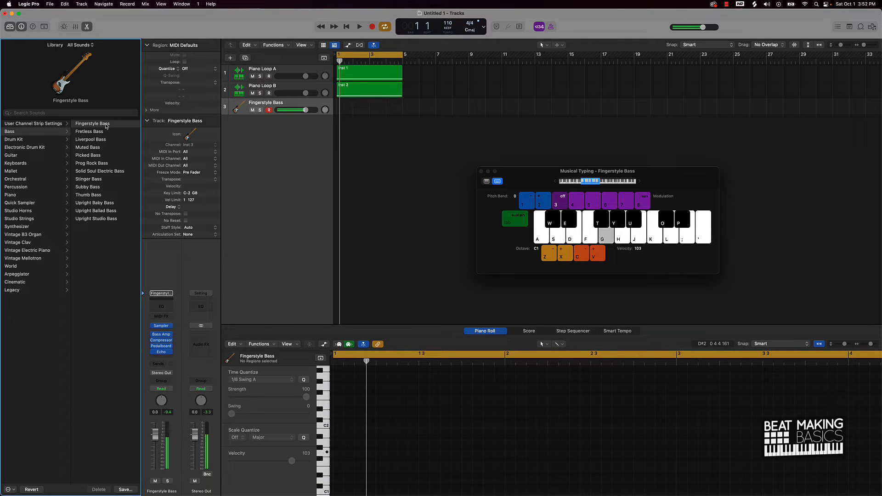
key("f")
key("k")
key("e")
key("f")
- Record a four-bar Fingerstyle Bass line over both piano loops, holding C2 and moving through F1 to D#1
key("r")
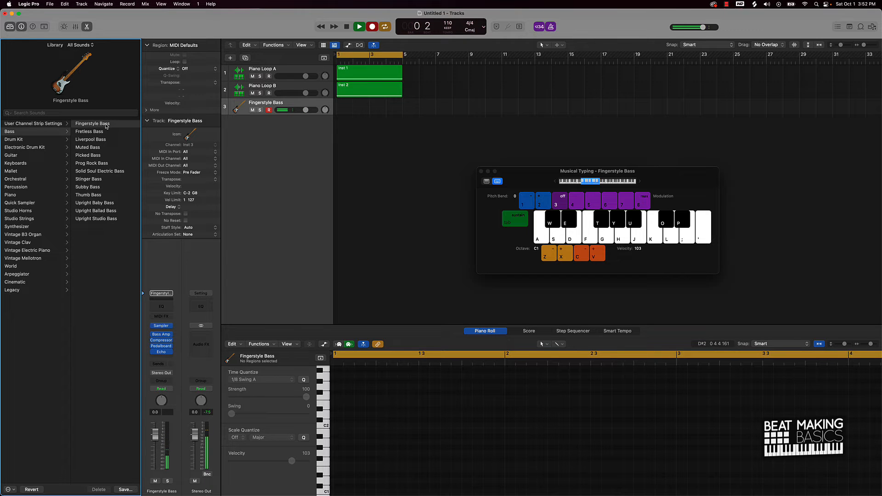
key("k")
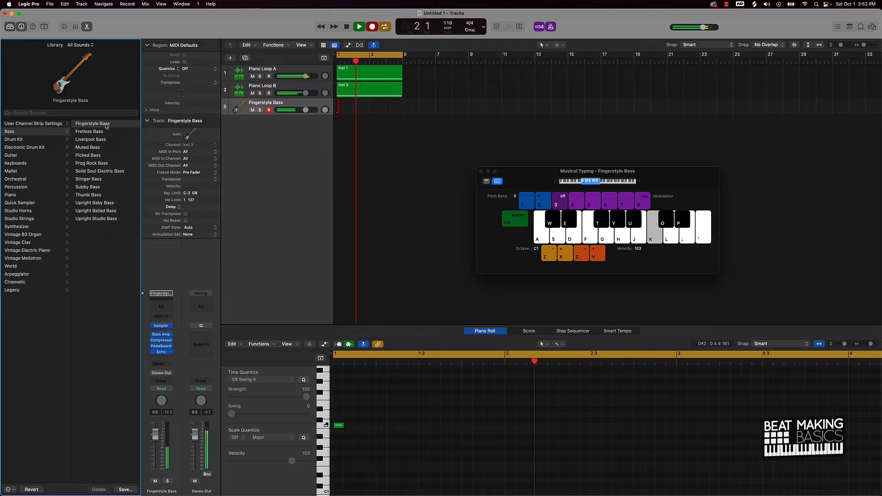
key("f")
key("e")
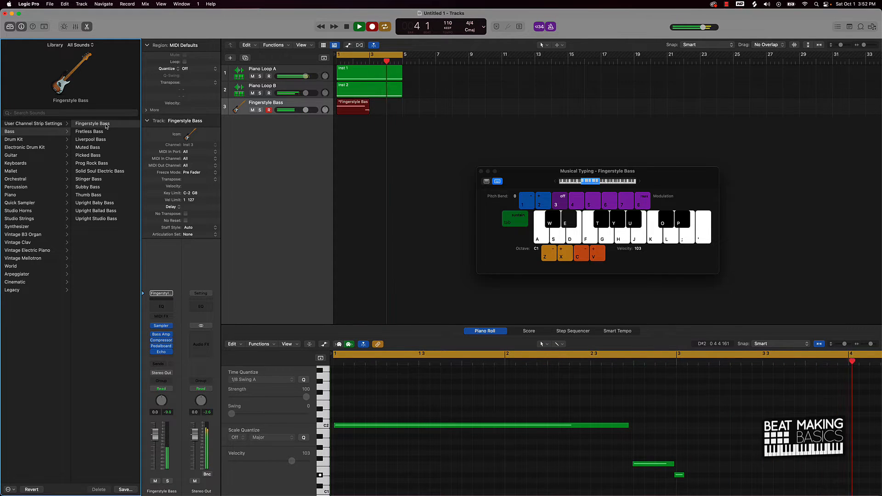
key("f")
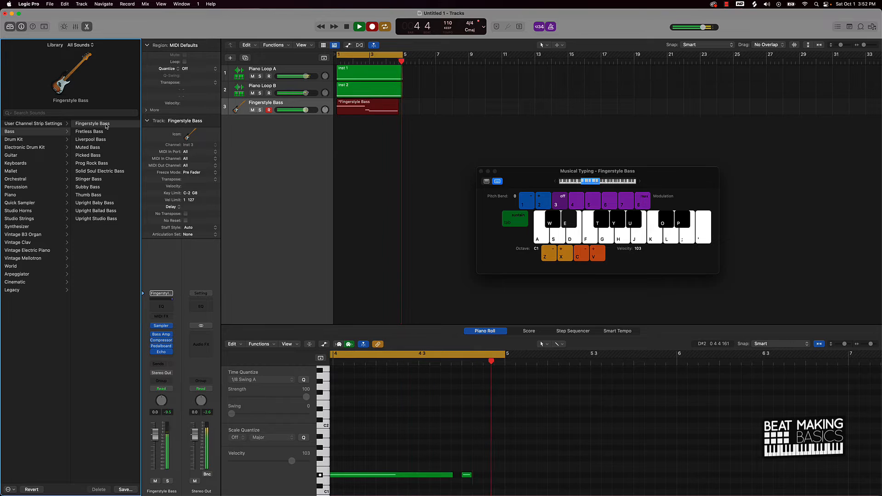
key("space")
key("e")
key("f")
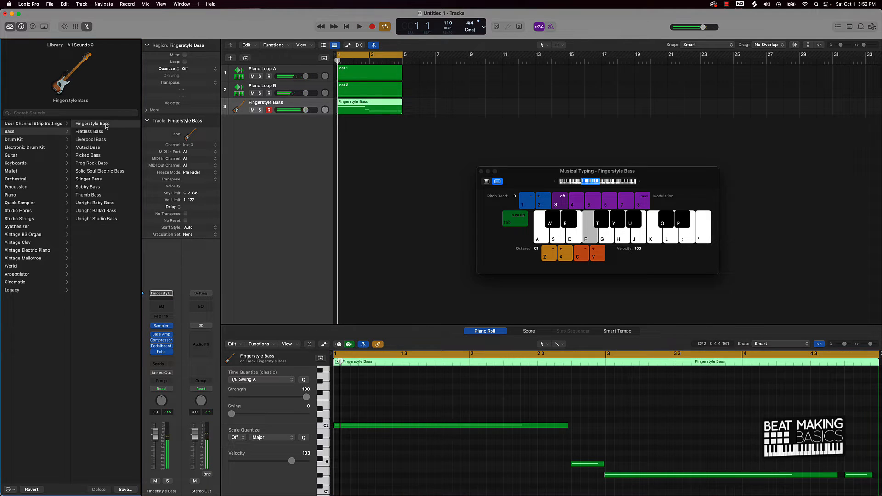
- Try out D#, C, G and F on the Fingerstyle Bass and undo the recorded bass take
key("e")
key("k")
key("g")
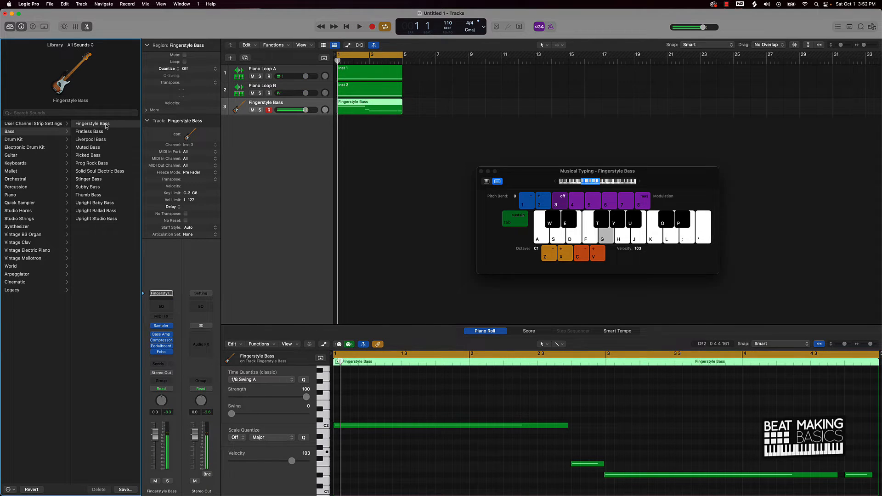
key("f")
key("super+z")
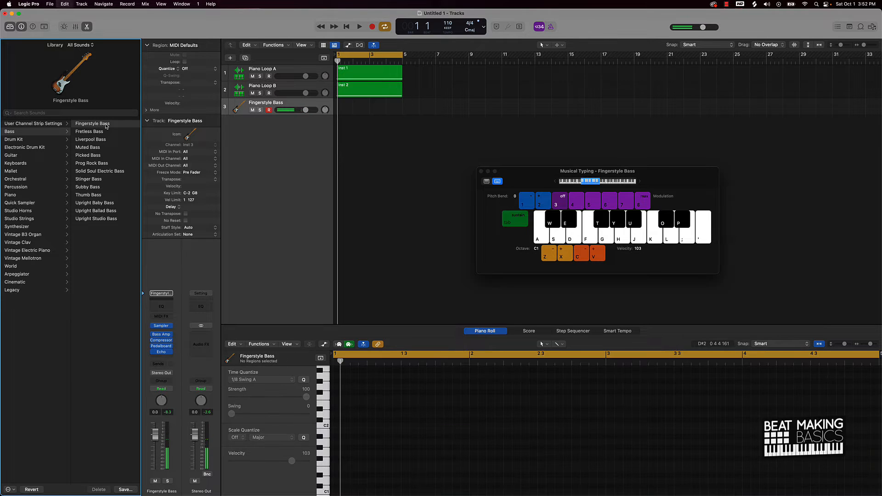
- Record a new four-bar Fingerstyle Bass line, holding C2, moving through F1 and G1 back to F1, and ending on D#1
key("r")
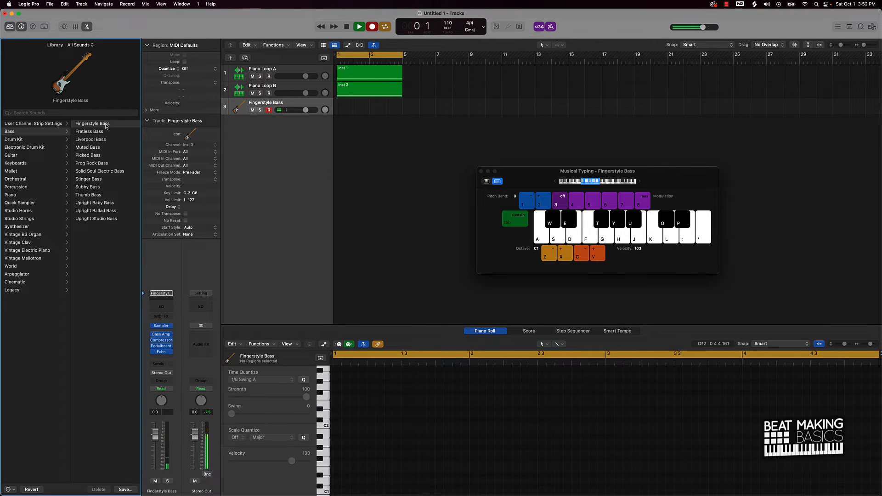
key("k")
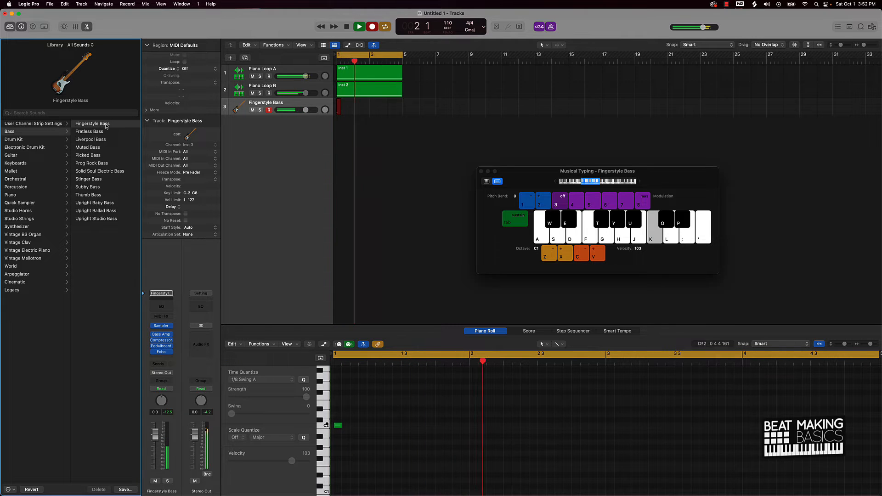
key("f")
key("g")
key("f")
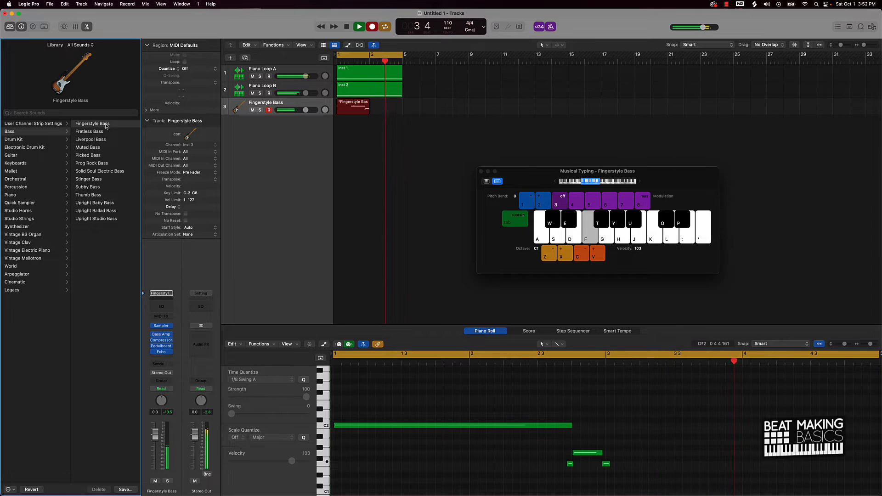
key("e")
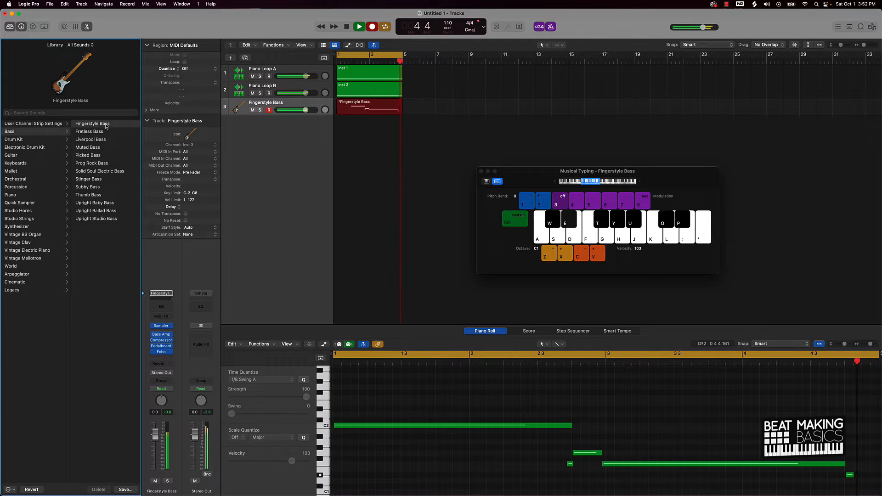
key("space")
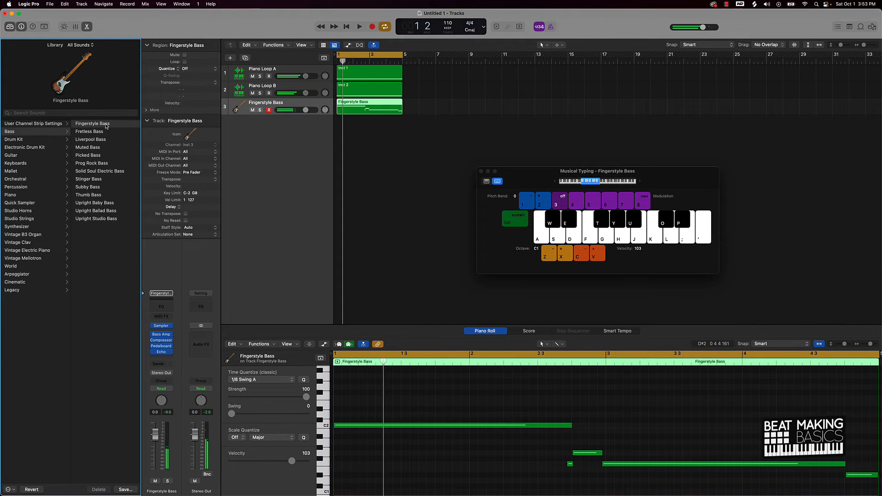
- Balance the mix by lowering both piano loop volumes and raising the Fingerstyle Bass track to 3.9 dB during playback
left_click(298, 95)
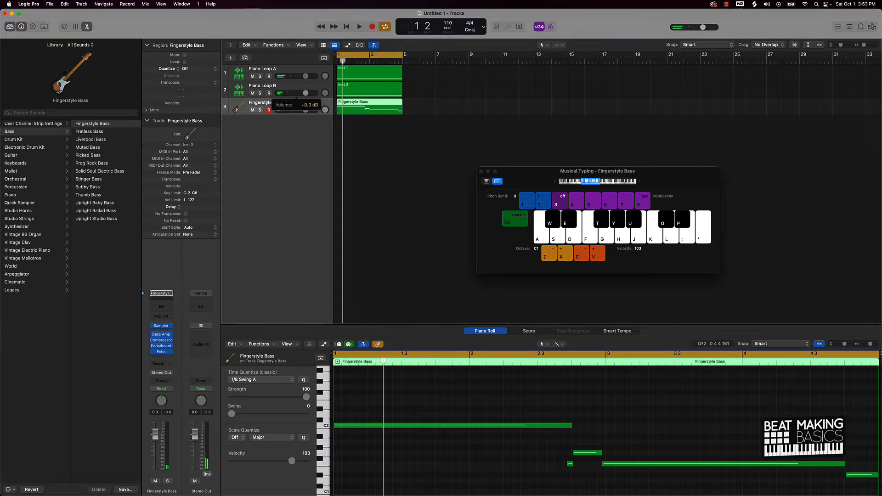
left_click_drag(305, 77, 285, 96)
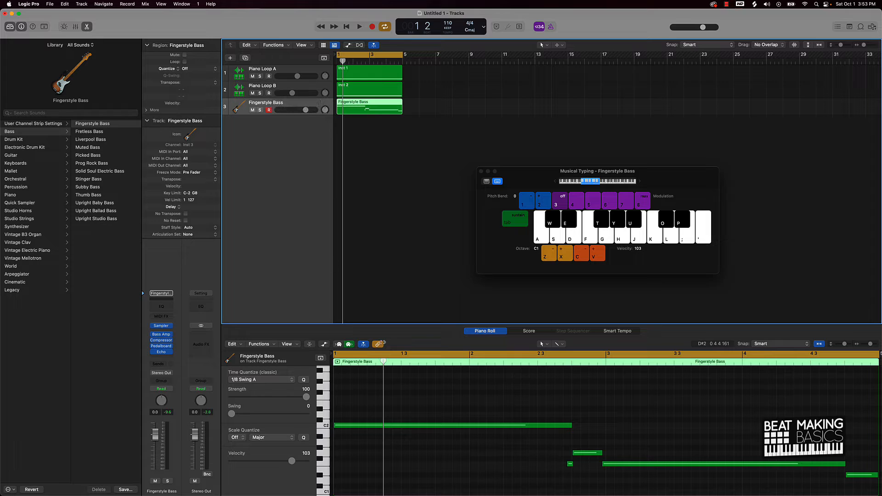
key("space")
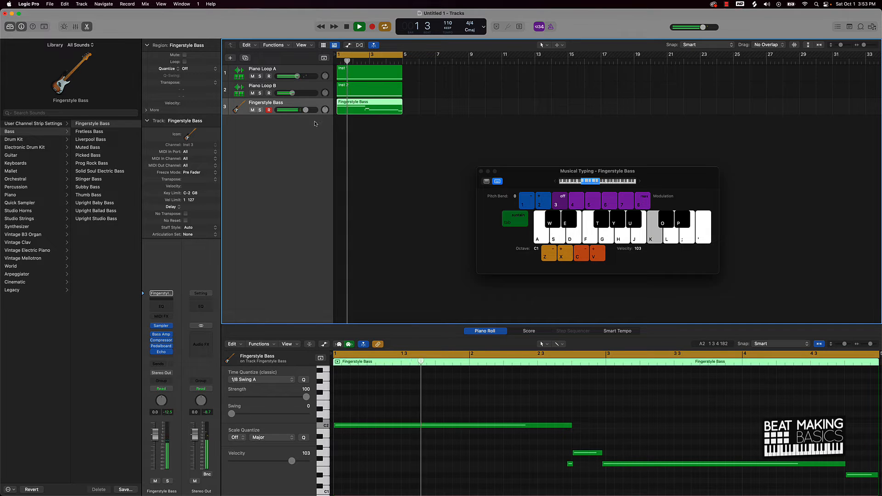
left_click_drag(306, 110, 312, 110)
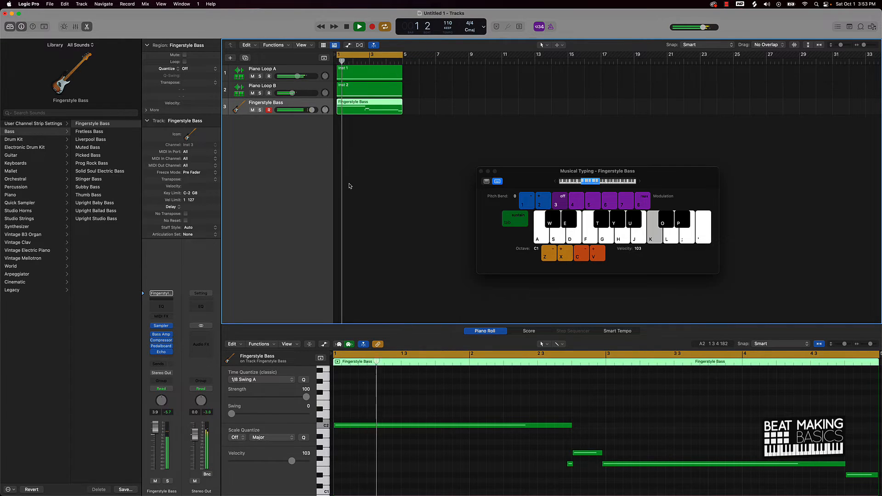
key("space")
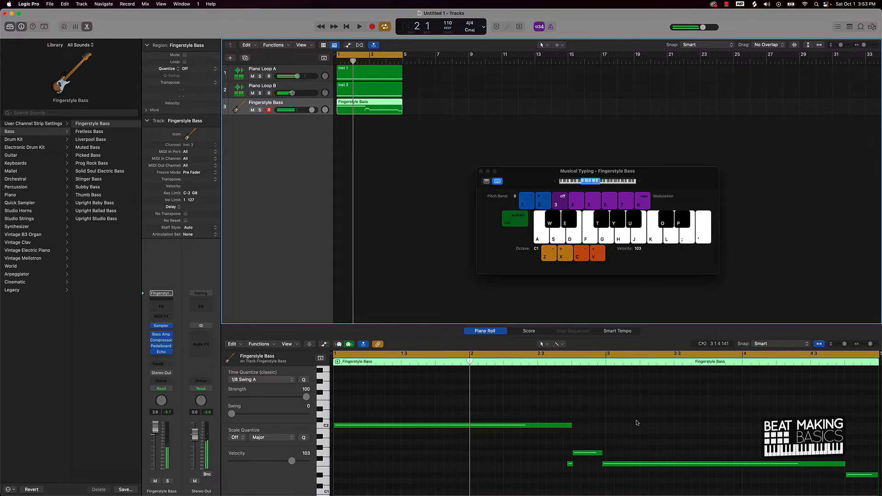
- Select the recorded Fingerstyle Bass notes and quantize them to 1/8 Swing A
scroll(636, 422, "right", 3)
scroll(636, 420, "left", 3)
left_click_drag(392, 403, 352, 444)
left_click(302, 380)
left_click(566, 409)
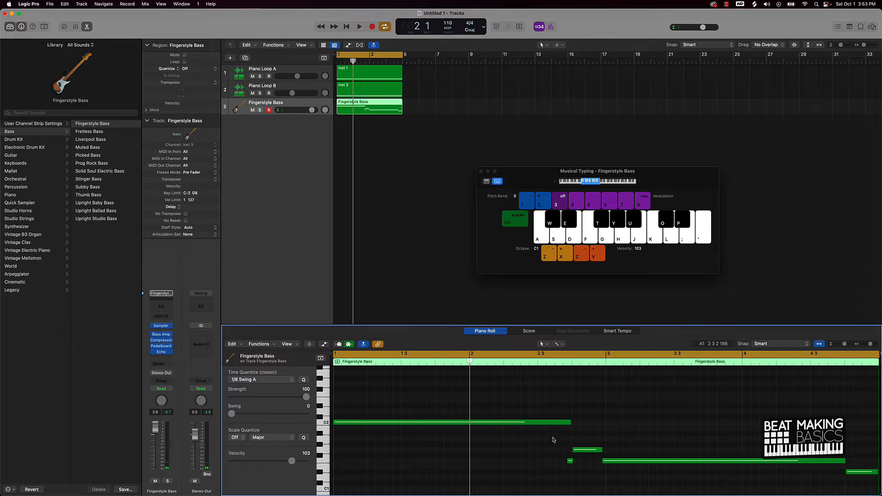
left_click_drag(553, 439, 615, 463)
left_click(608, 426)
left_click(388, 214)
- Rename the Fingerstyle Bass track as Bass and name all three regions after their tracks
double_click(277, 105)
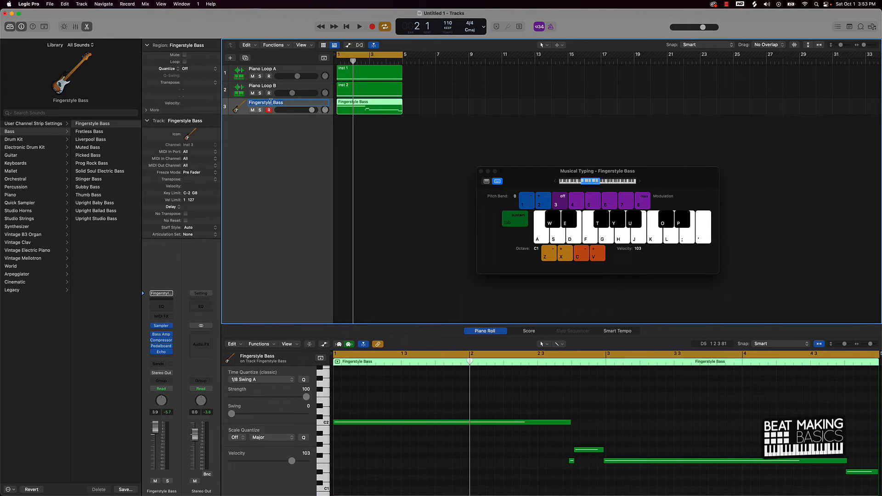
type("Bass")
key("Return")
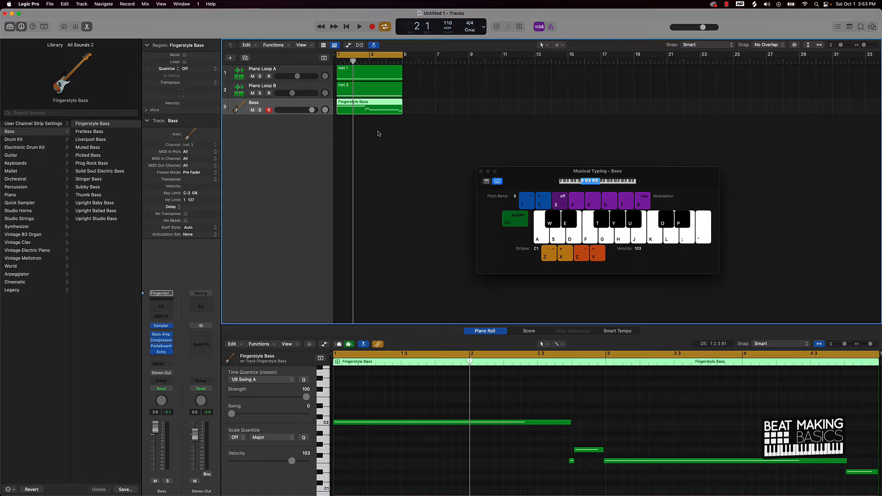
key("super+a")
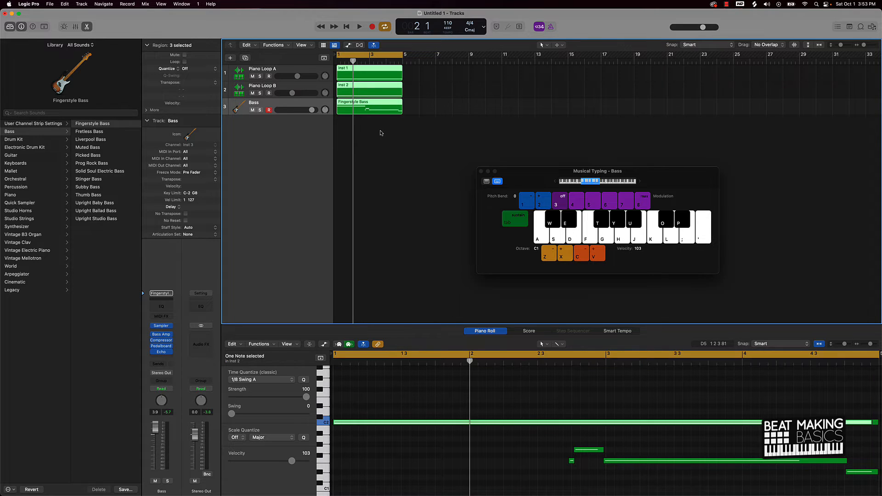
key("alt+shift+n")
left_click(380, 132)
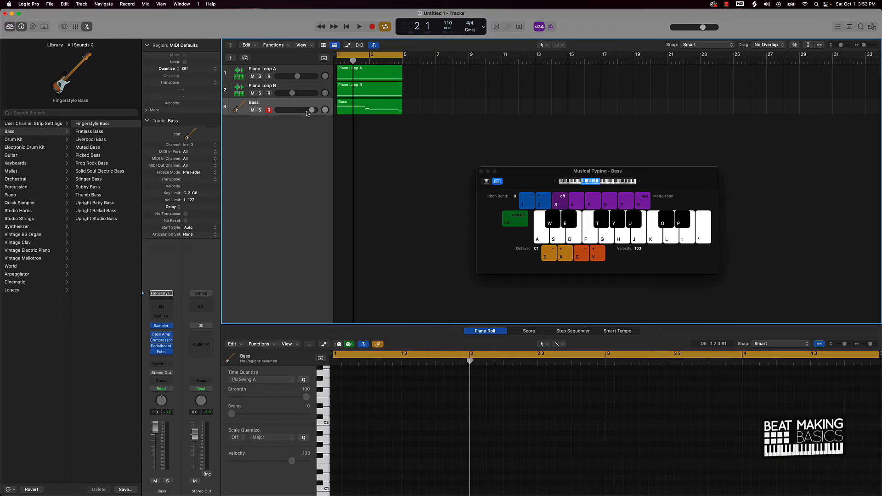
- Create one new software instrument track with Quick Sampler (Single Sample) as its instrument
left_click(230, 58)
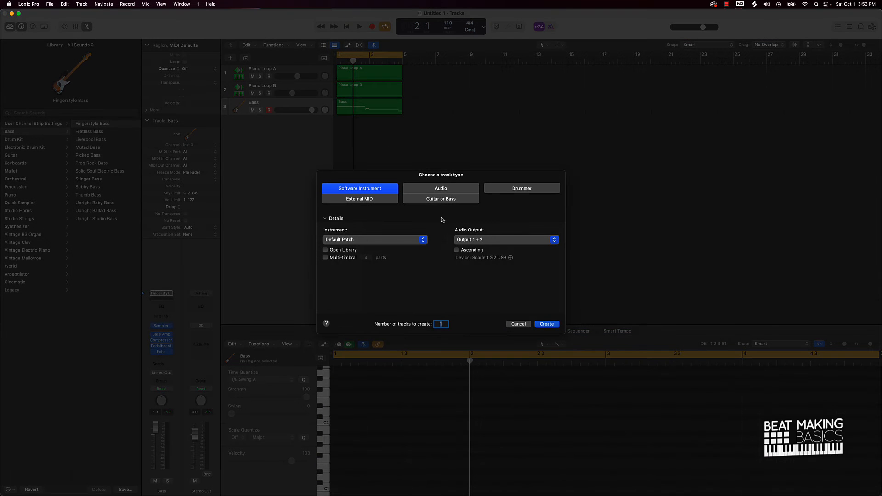
left_click(360, 191)
left_click(376, 240)
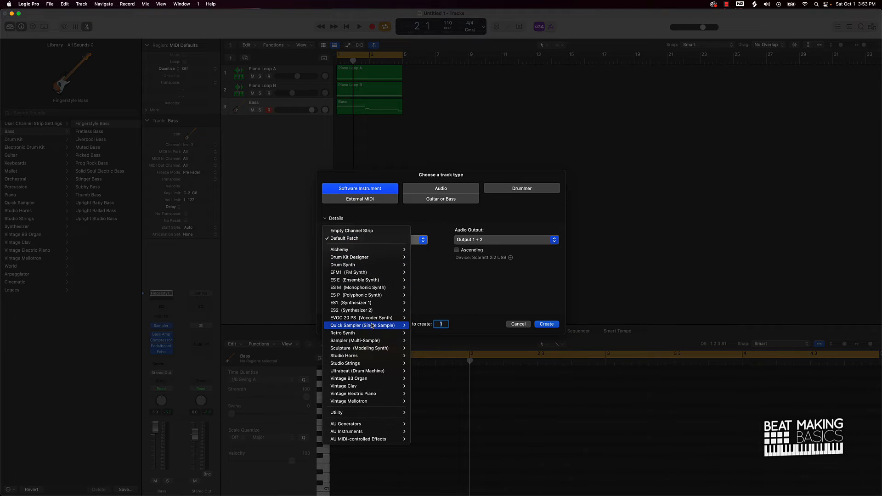
mouse_move(395, 326)
left_click(420, 333)
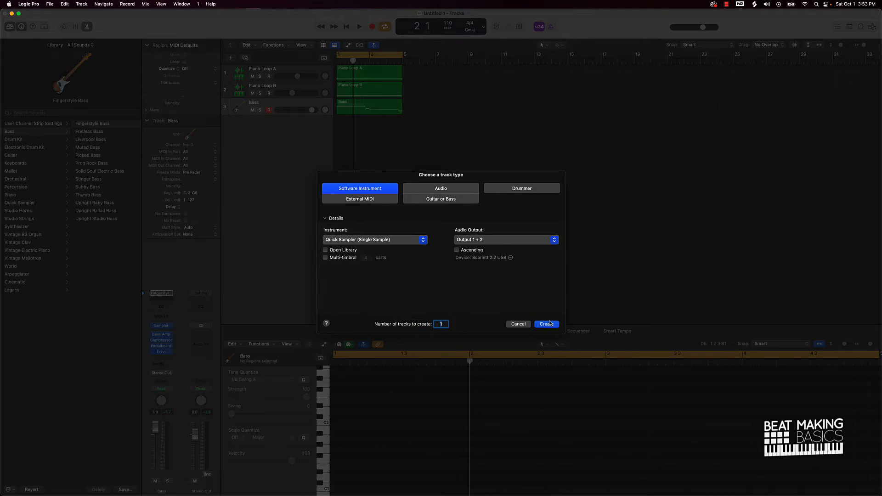
left_click(546, 324)
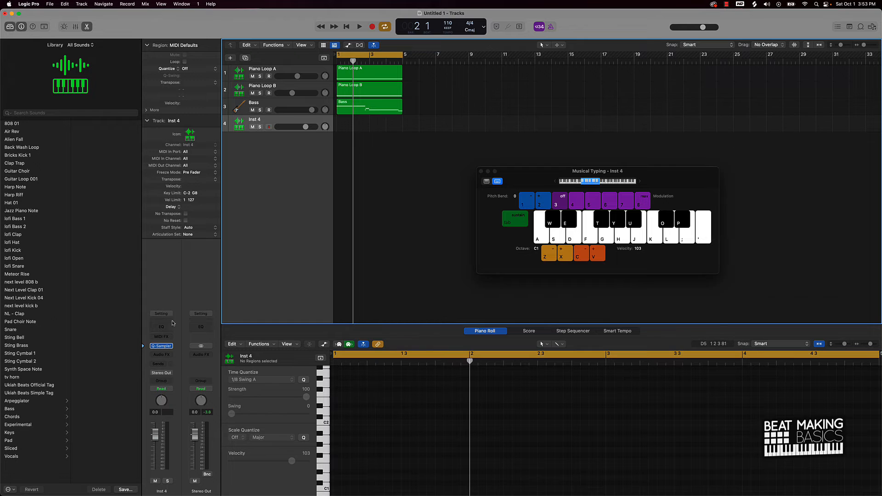
- Load the lofi Snare preset into the new track's Quick Sampler and close the plug-in window
left_click(160, 345)
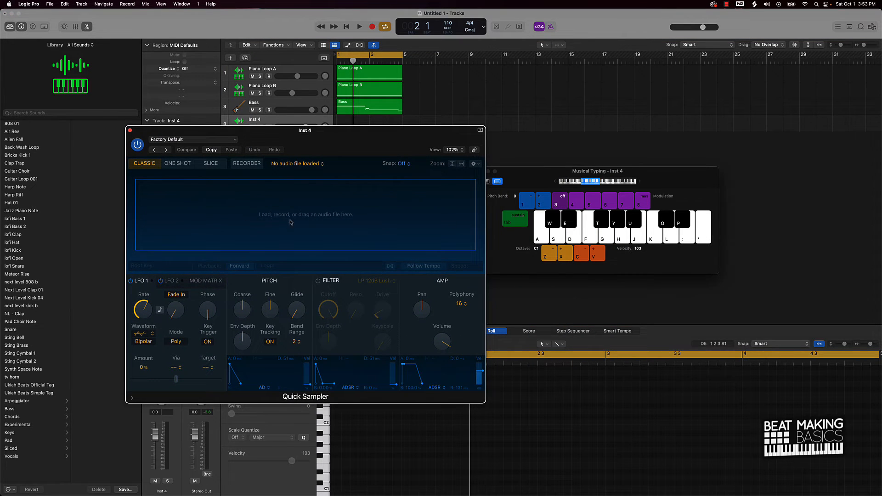
left_click(181, 139)
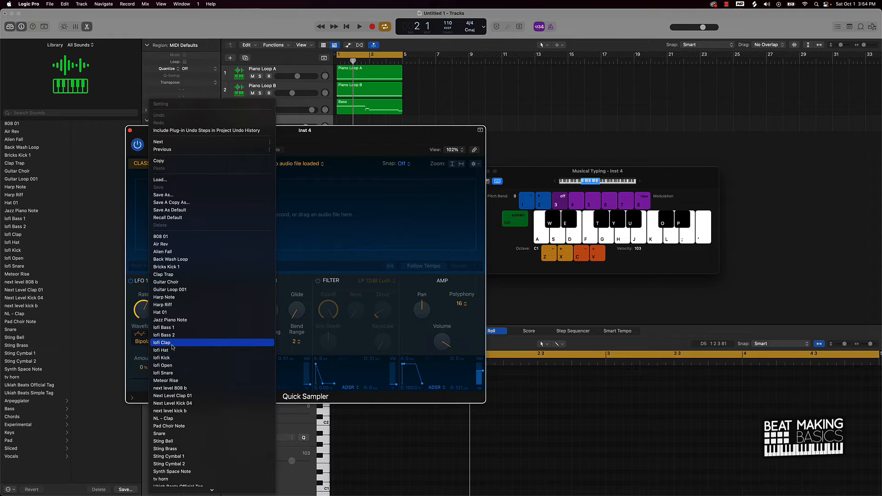
left_click(172, 372)
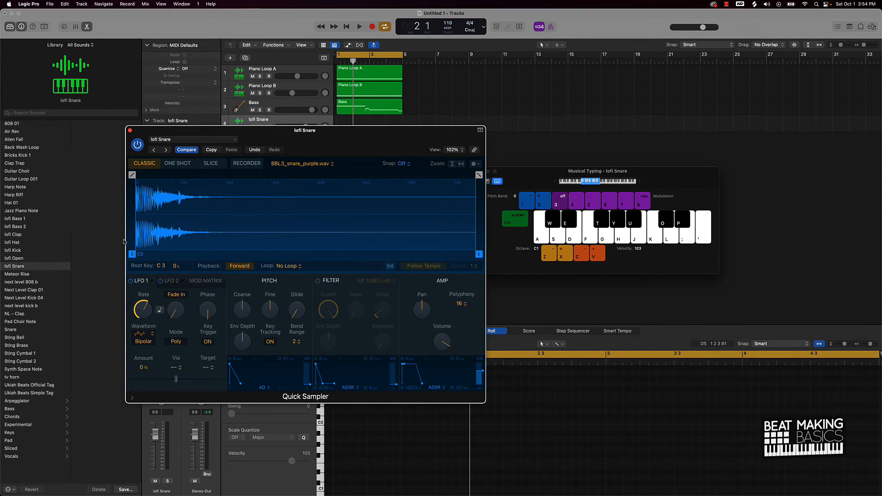
left_click(131, 131)
- Audition the lofi Snare with Musical Typing and raise its octave to C2
key("k")
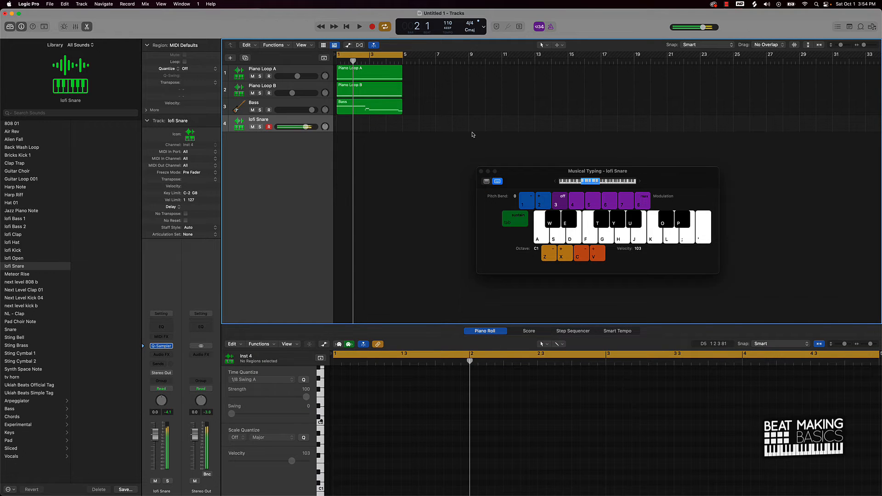
key("k")
key("x")
key("k")
- Record a four-bar lofi Snare pattern on C3, hitting beats 2 and 4 of every bar
key("r")
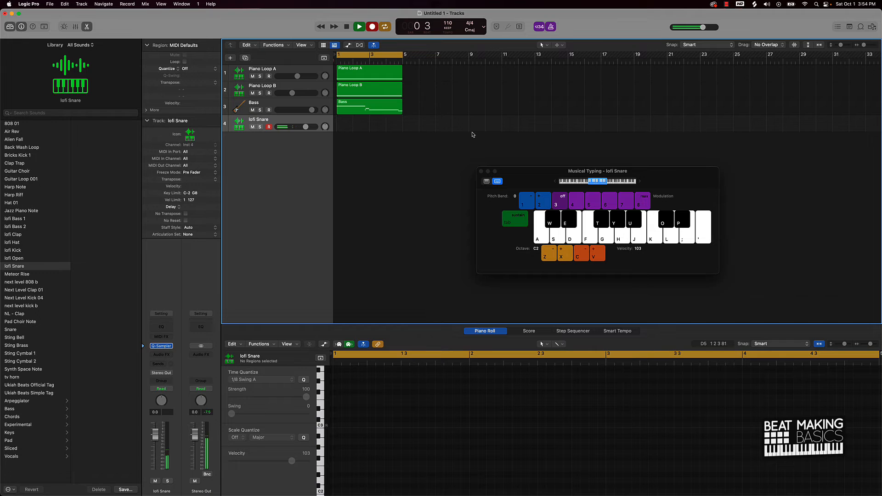
key("k")
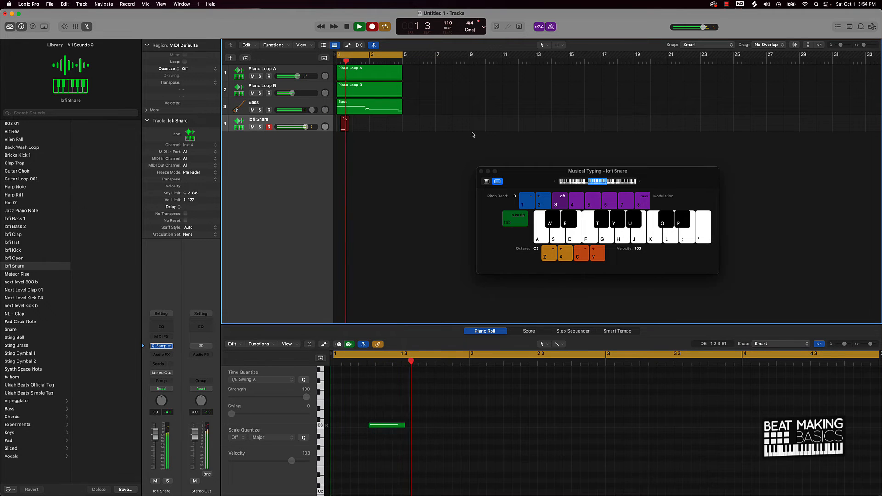
key("k")
key("k")
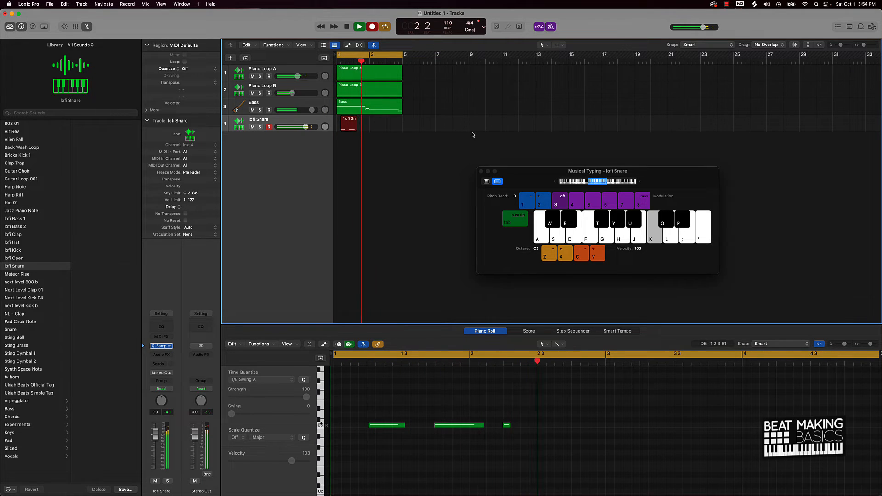
key("k")
key("k")
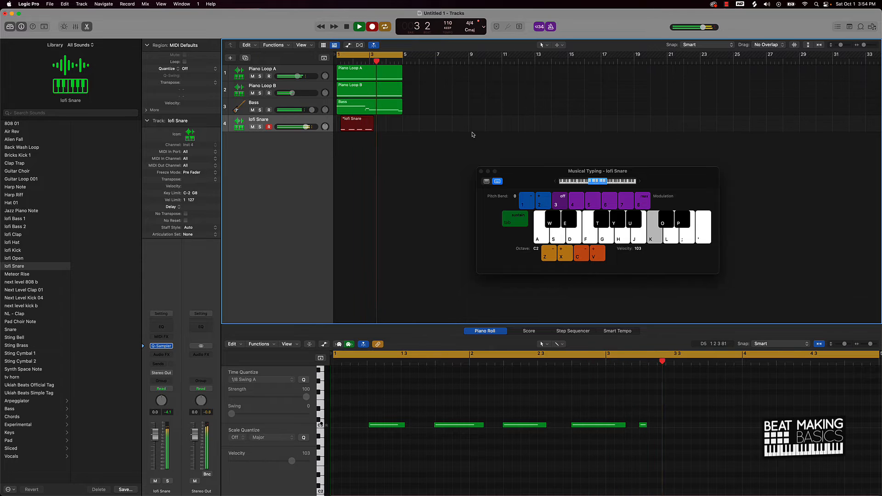
key("k")
key("k")
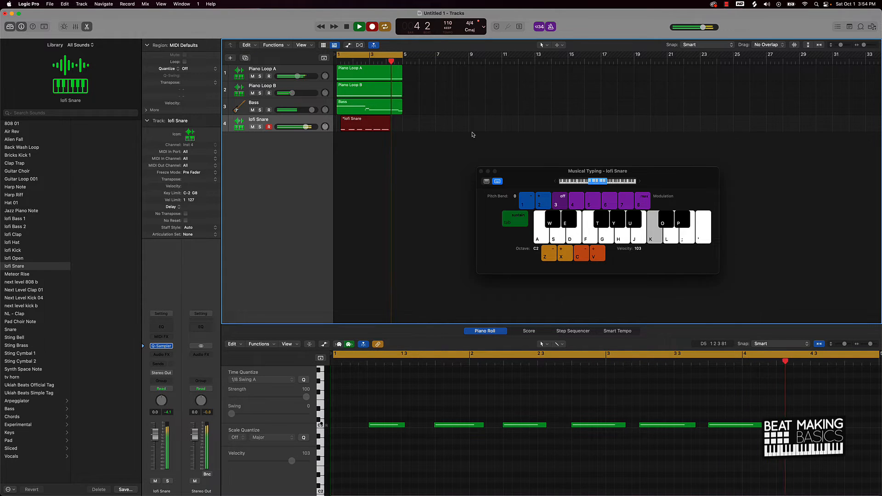
key("space")
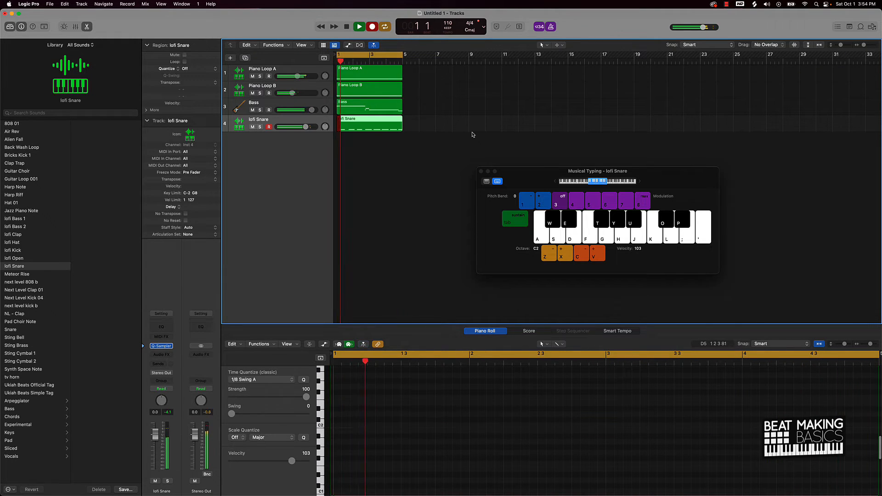
key("k")
key("space")
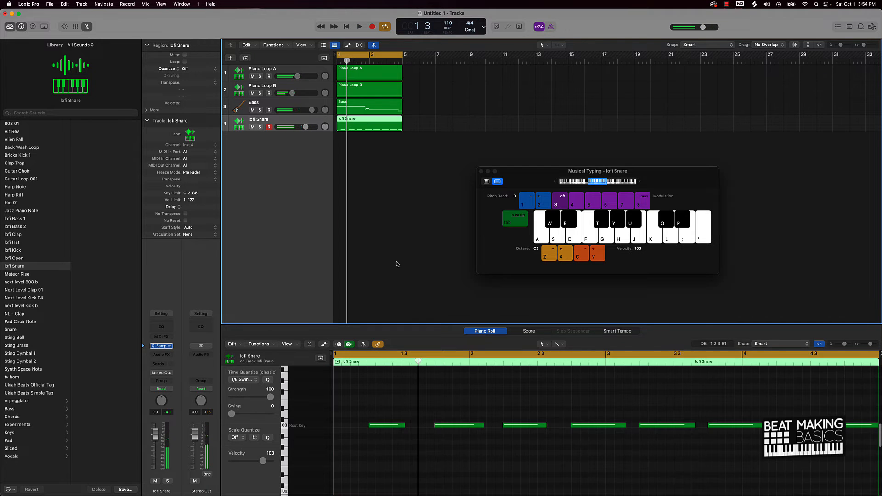
- Select all the recorded lofi Snare notes and quantize them to 1/8 Swing A
left_click(386, 421)
key("super+a")
left_click(267, 380)
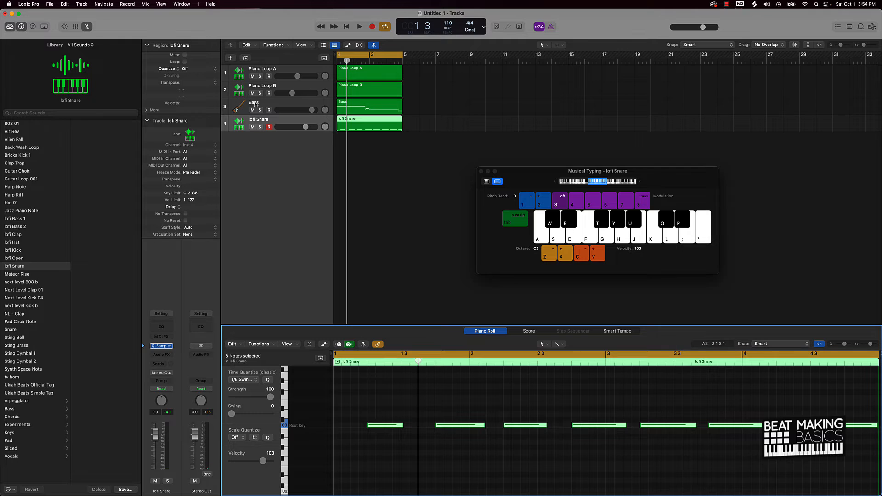
- Duplicate the lofi Snare track, load the lofi Kick preset into the new track's Quick Sampler, and close the plug-in window
key("super+d")
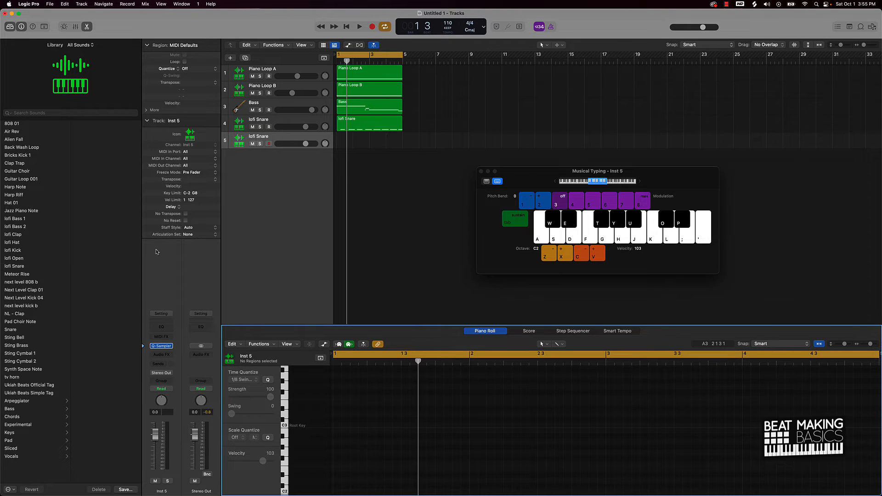
left_click(166, 347)
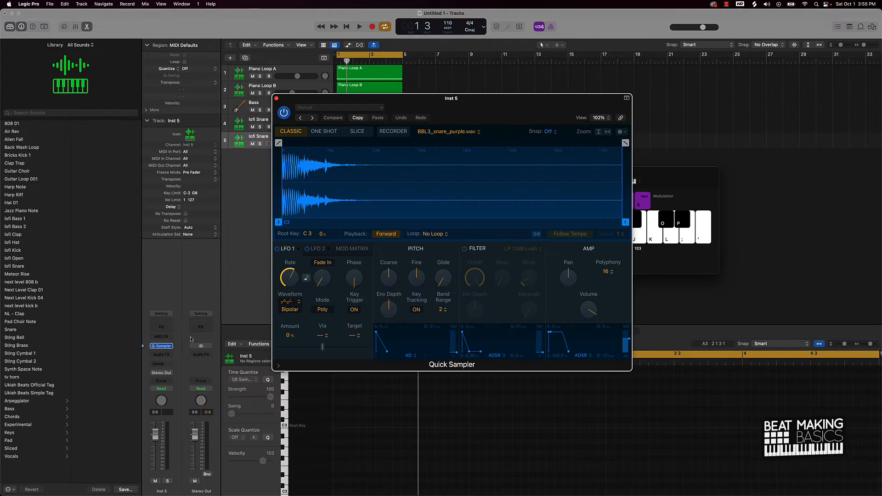
left_click(336, 109)
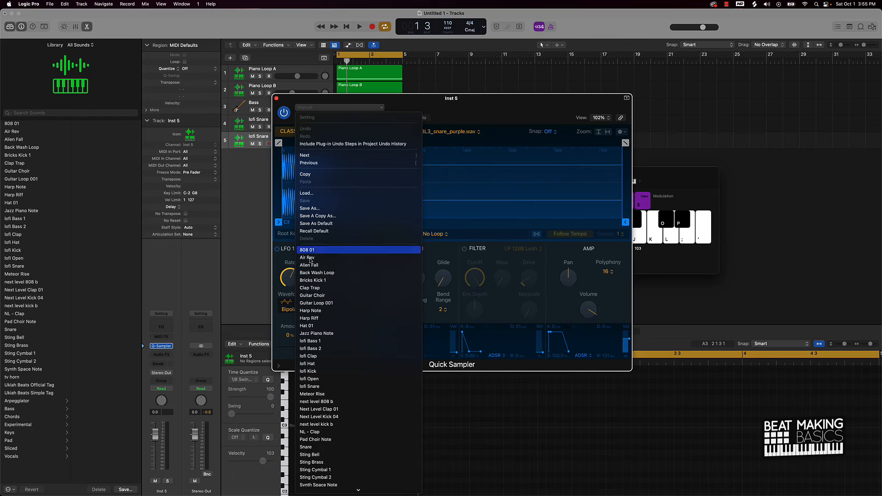
left_click(321, 371)
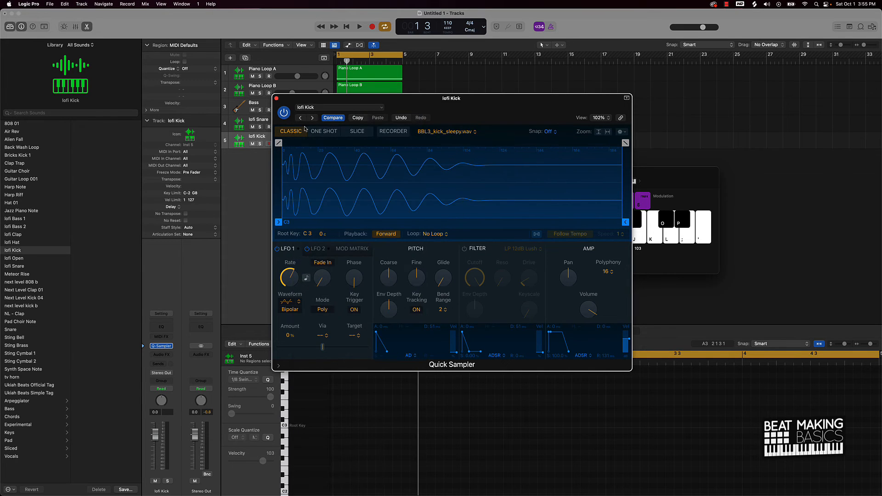
left_click(277, 98)
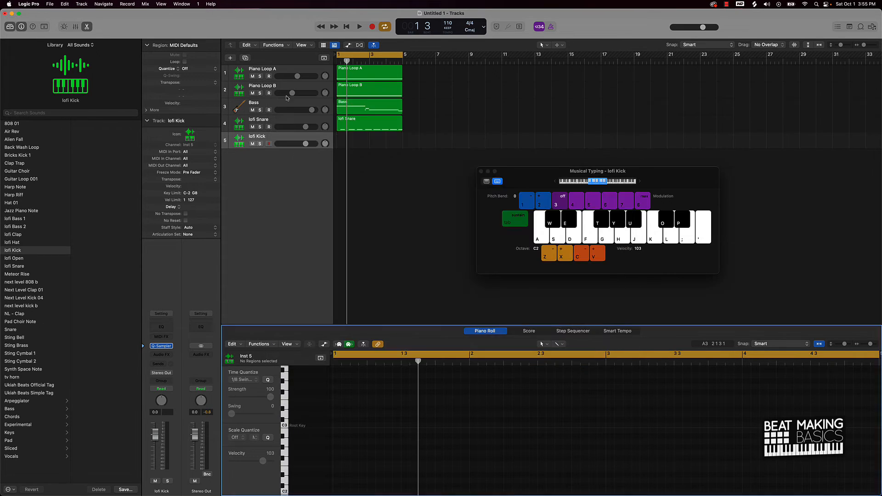
- Audition the lofi Kick on C3 with Musical Typing
key("k")
key("k")
key("k")
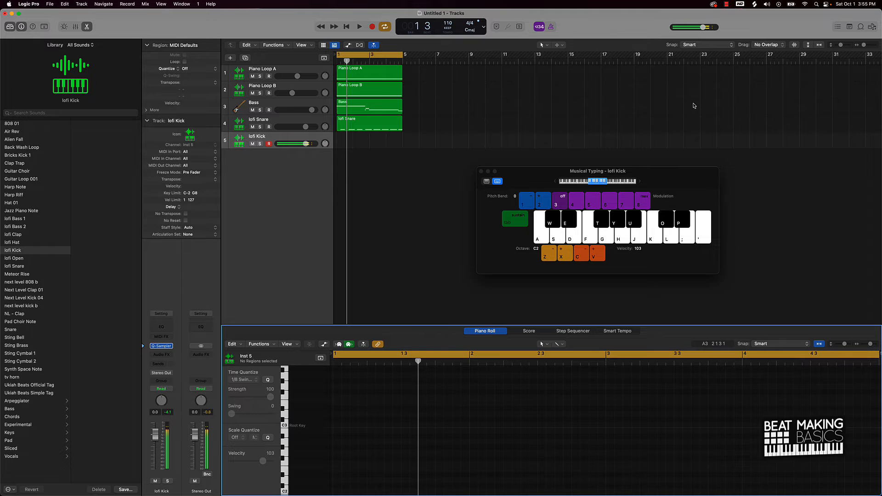
- Try to record a lofi Kick pattern on C3 over the existing snare, stopping during bar 2
key("r")
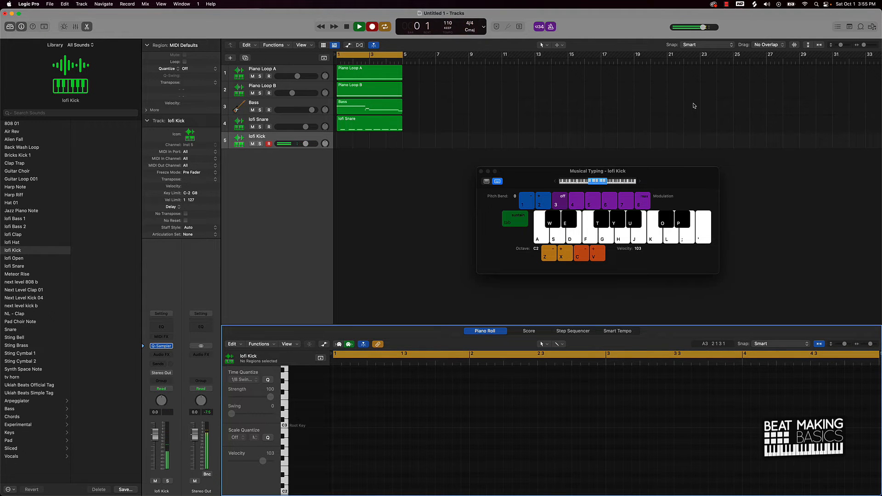
key("k")
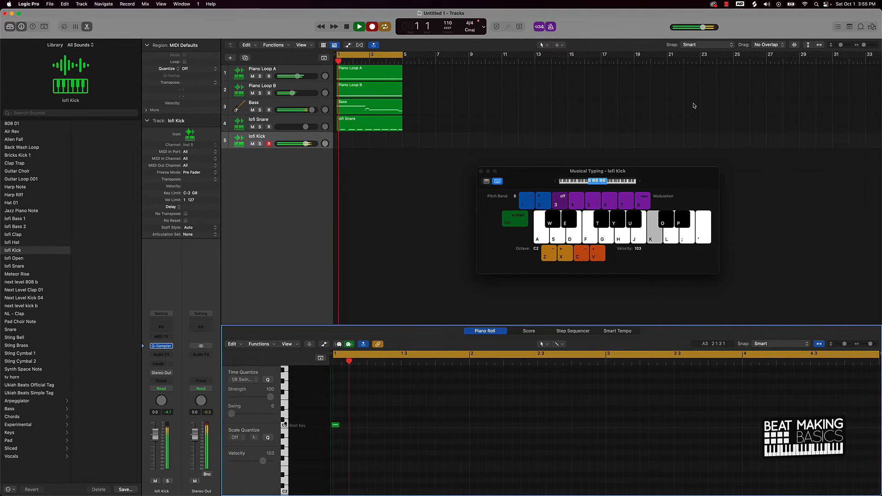
key("k")
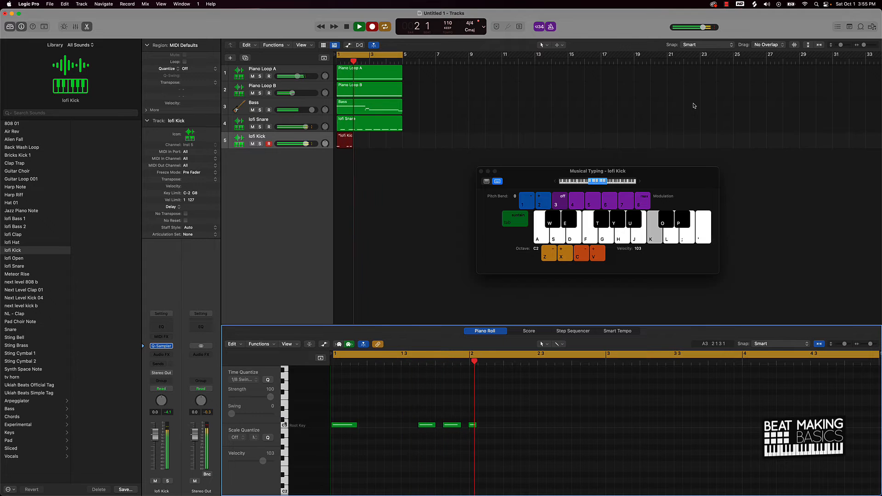
key("space")
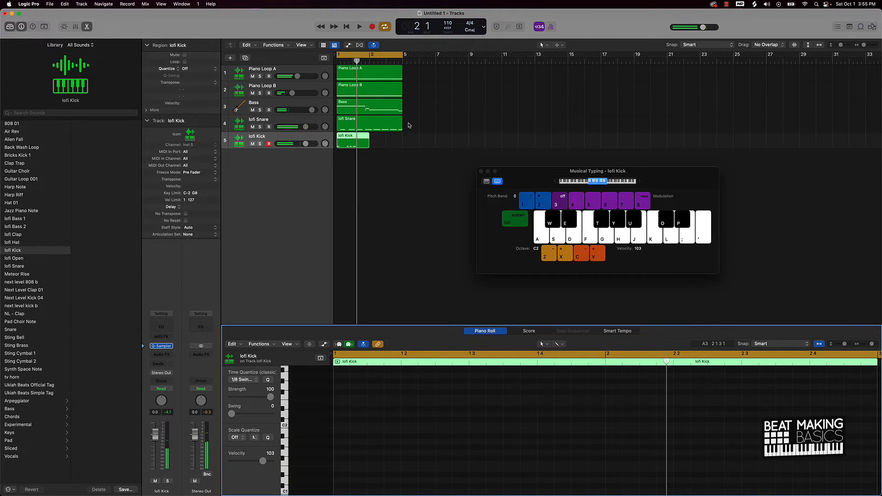
- Delete the four-bar lofi Snare region and the short lofi Kick take from the arrangement
left_click(396, 123)
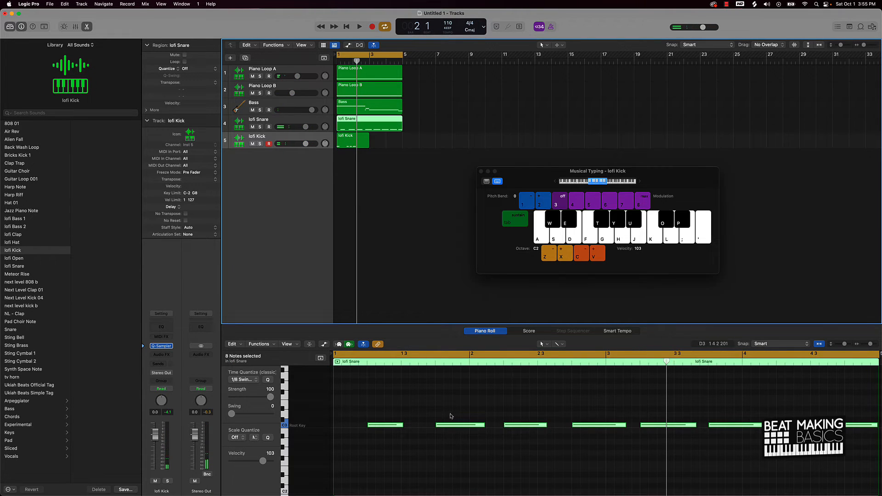
left_click(252, 128)
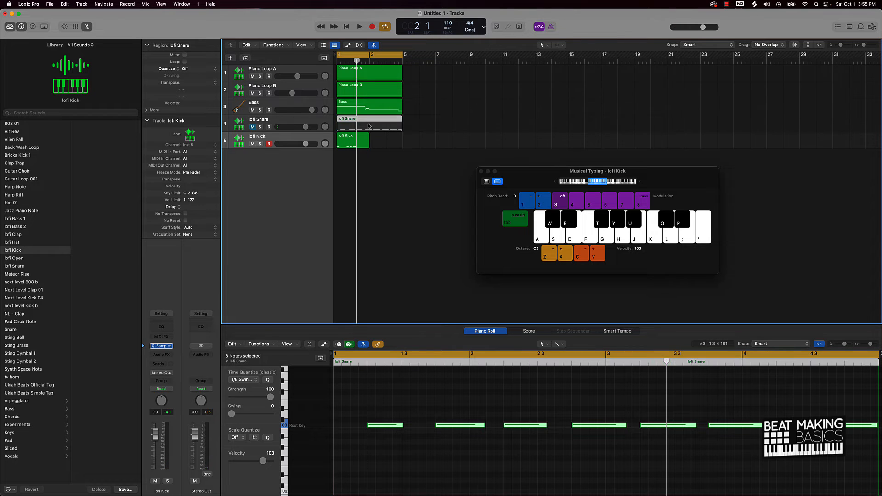
key("Delete")
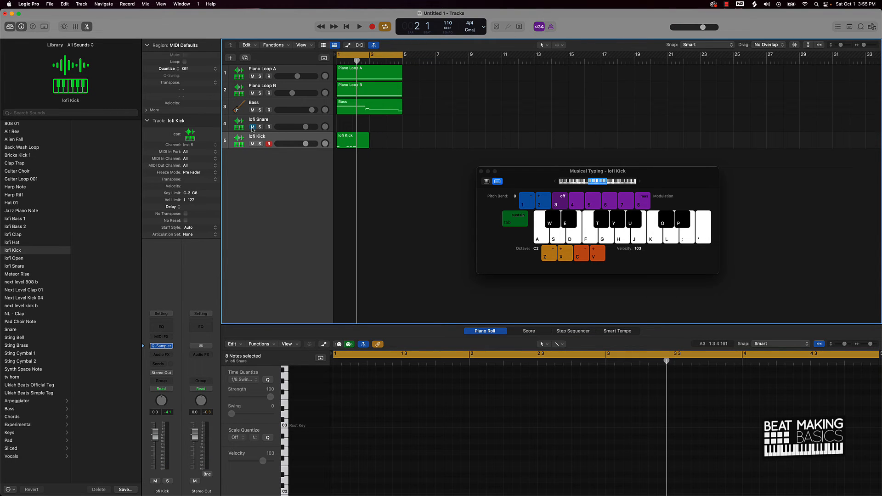
left_click(341, 139)
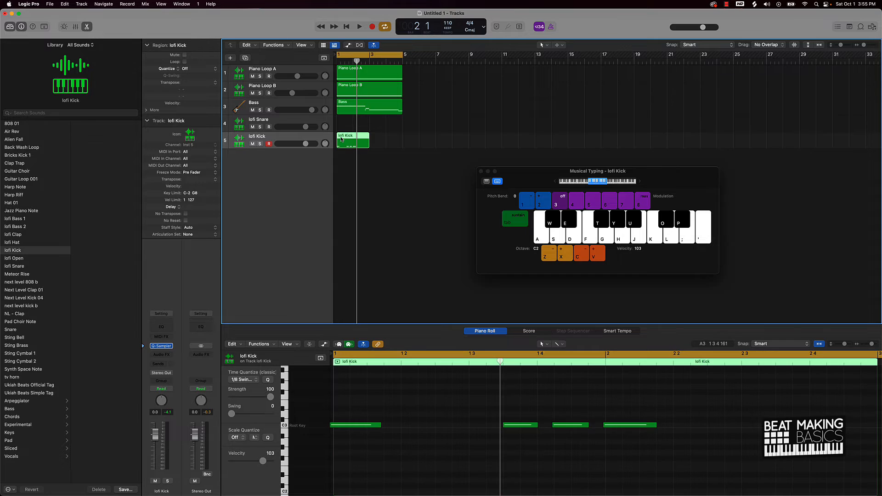
key("Delete")
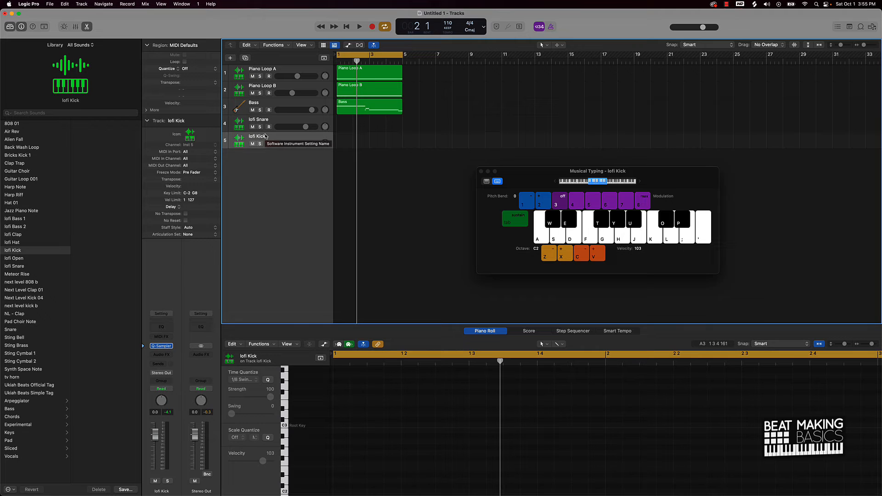
- Record a four-bar lofi Kick pattern on C3 over the piano loops and bass, starting every bar with a kick
key("r")
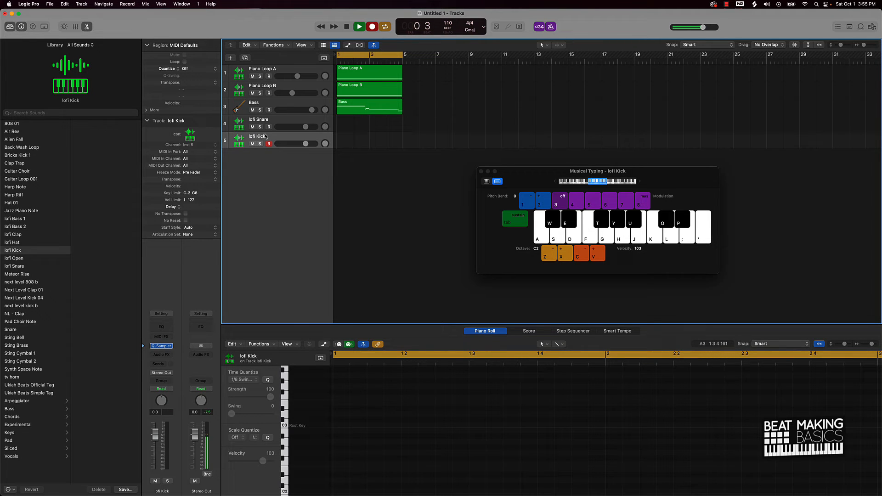
key("k")
key("k")
key("k")
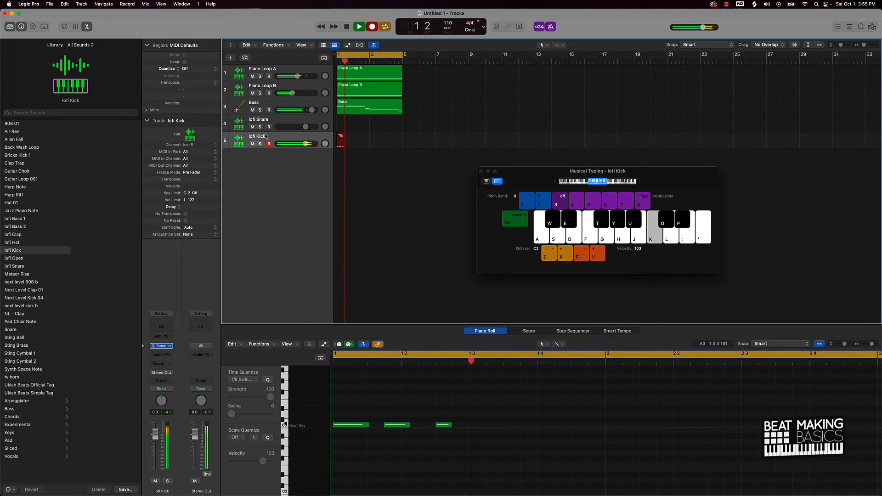
key("k")
key("k")
key("k")
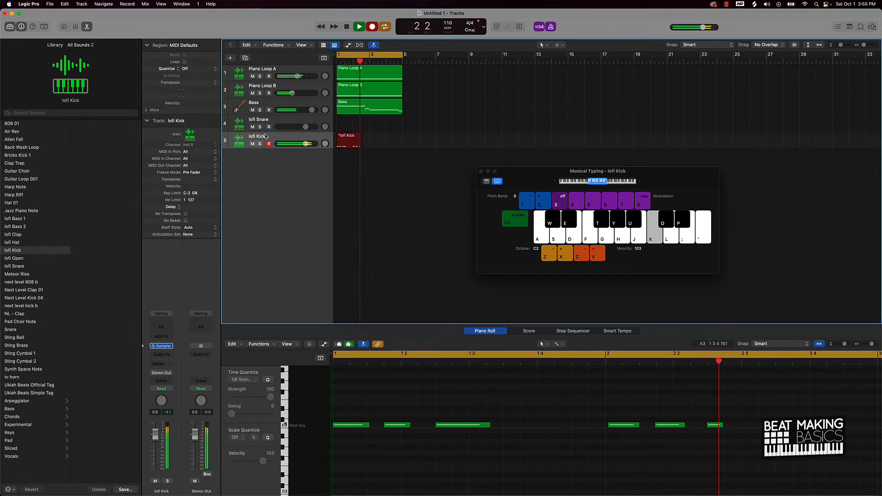
key("k")
key("k")
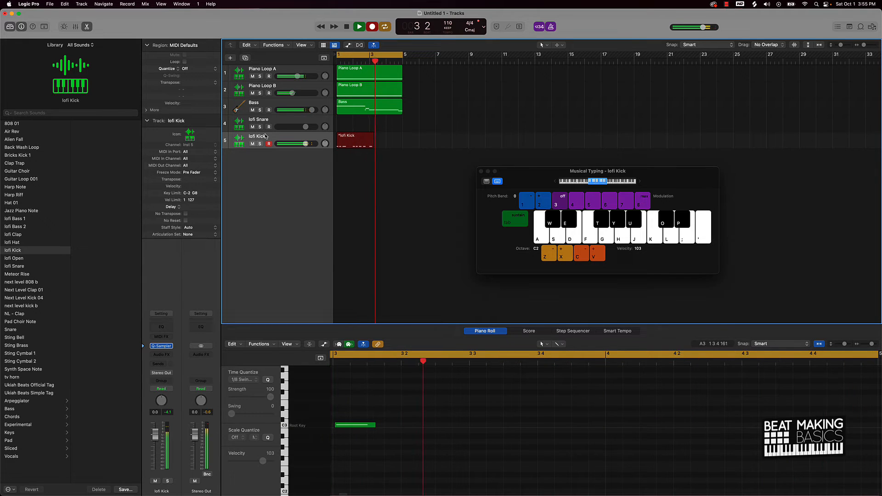
key("k")
key("k")
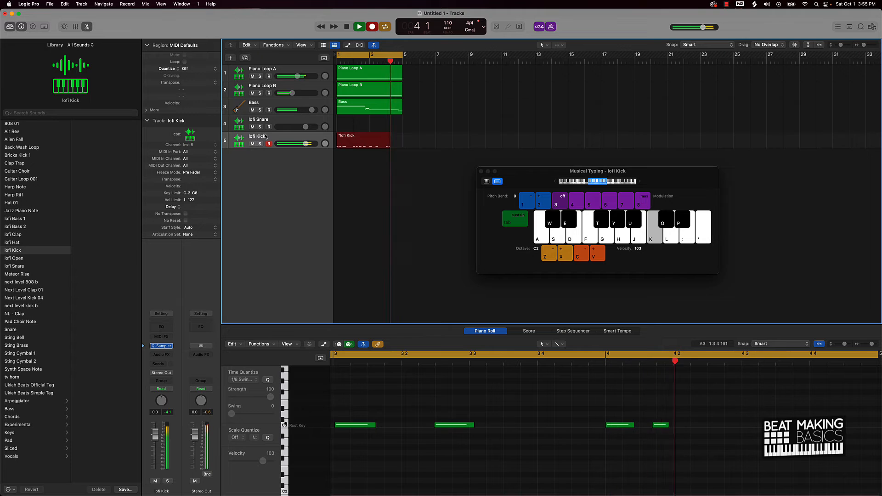
key("k")
key("k")
key("space")
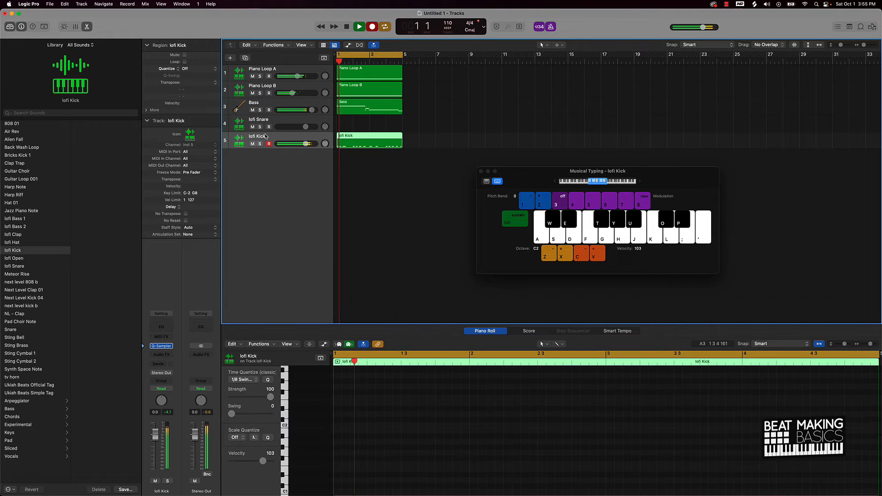
- Leave record mode while the four-bar cycle keeps playing, and listen to the recorded lofi Kick pattern
key("k")
key("k")
key("k")
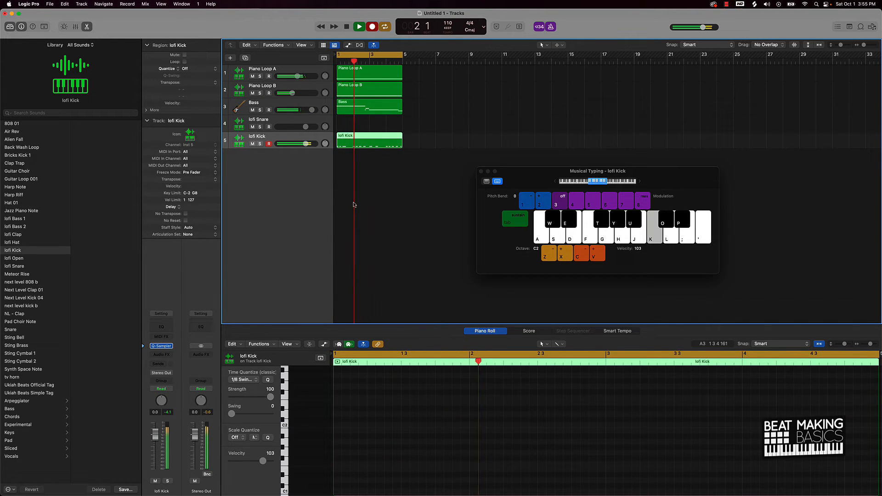
left_click(362, 157)
key("k")
left_click(362, 143)
key("k")
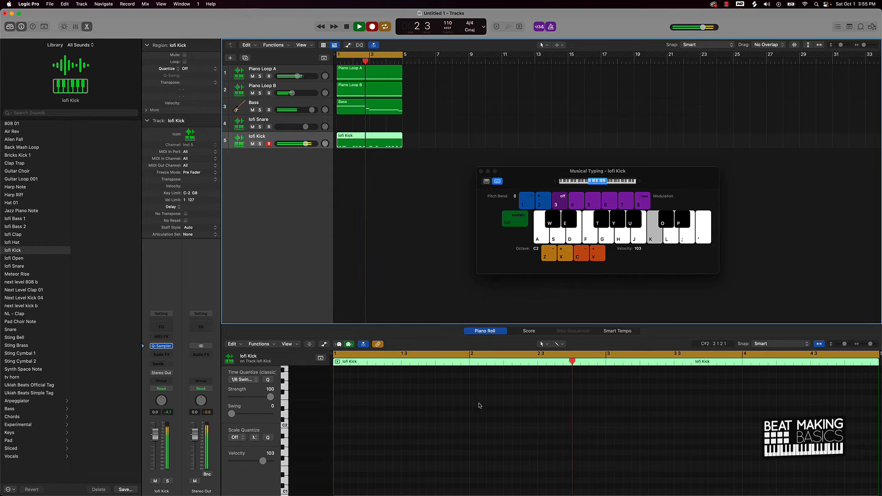
key("k")
left_click(358, 27)
key("k")
left_click(408, 175)
left_click(376, 141)
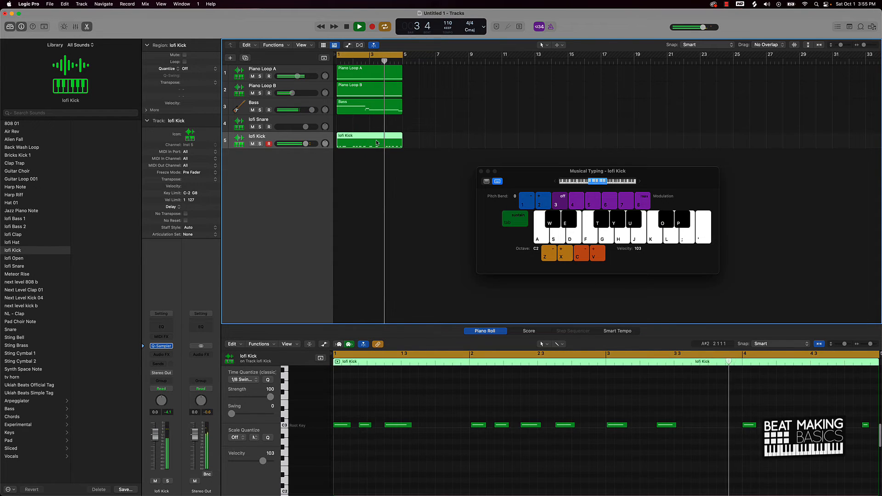
key("k")
key("k")
key("k")
key("k")
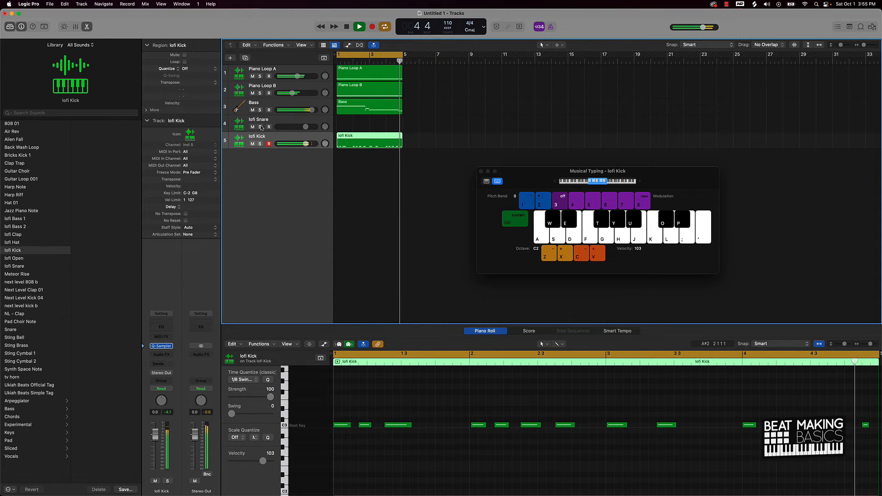
key("k")
- Select the lofi Snare track and rehearse one C3 hit per bar over the looping beat
left_click(311, 122)
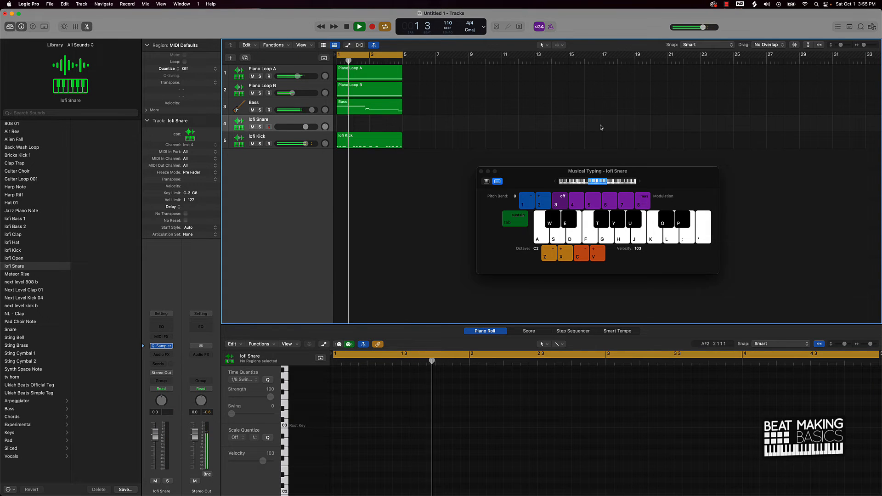
key("k")
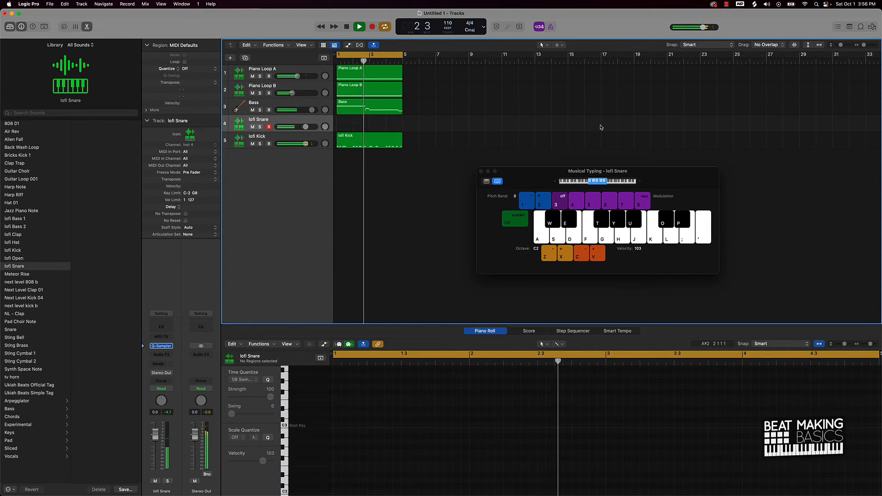
key("k")
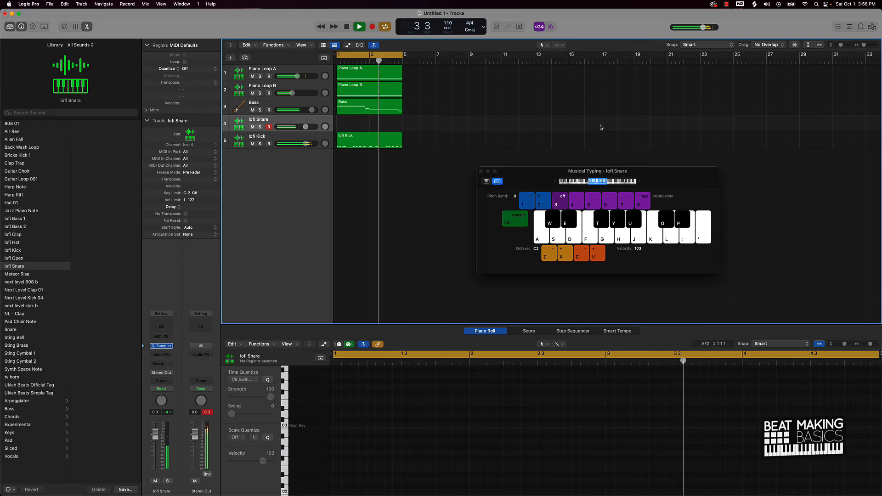
key("k")
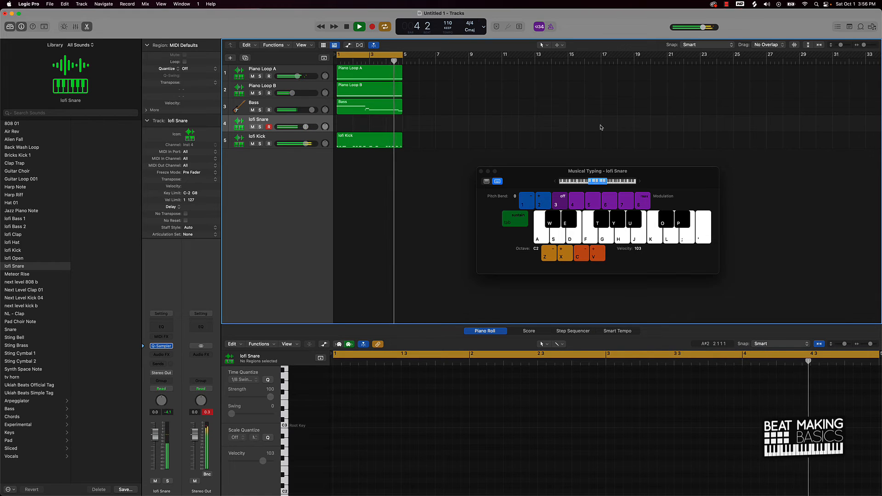
key("k")
- Record a four-bar lofi Snare pattern on C3 over the kick, hitting beat 4 of every bar
key("r")
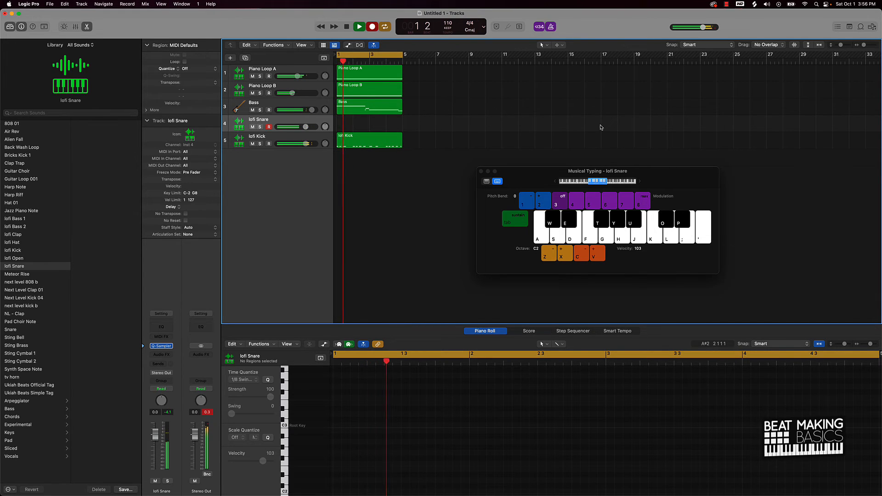
key("k")
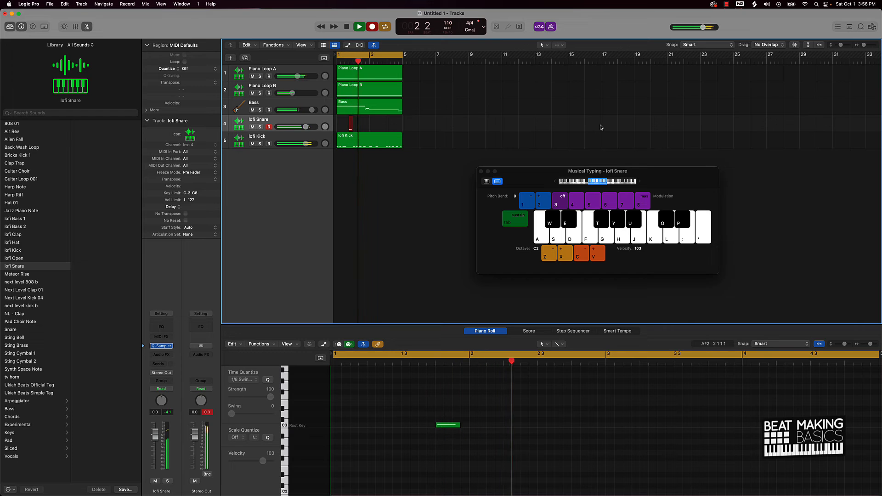
key("k")
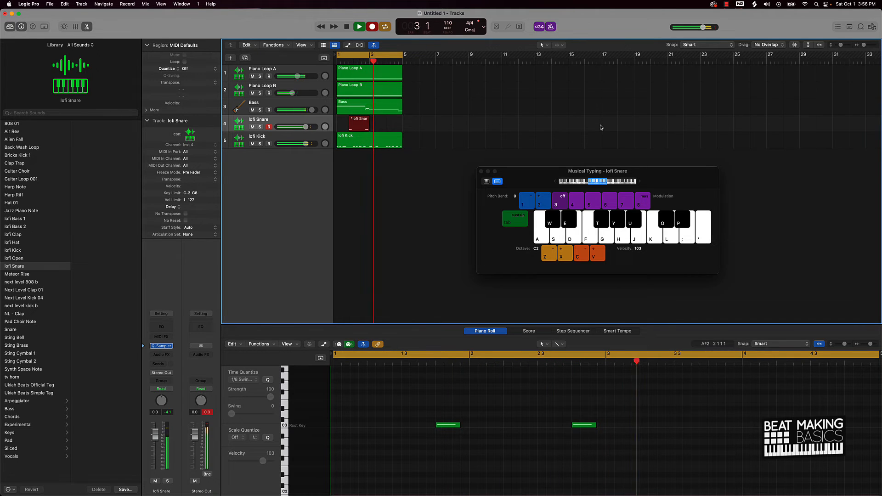
key("k")
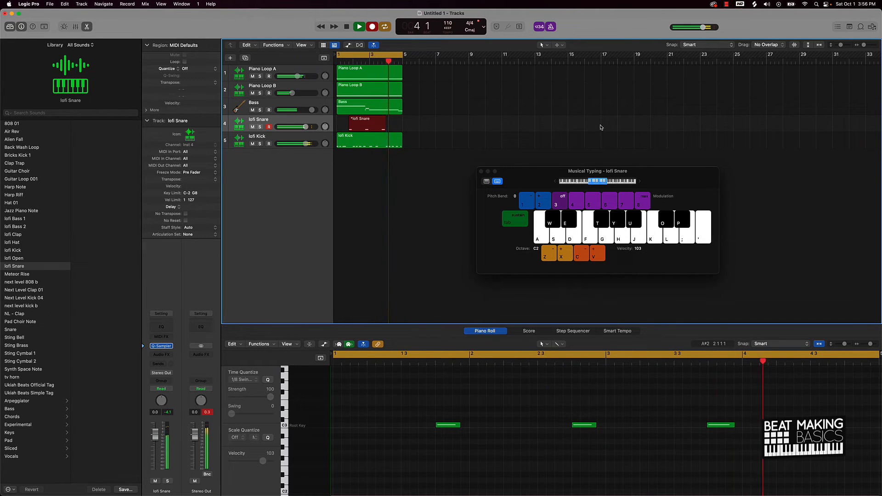
key("k")
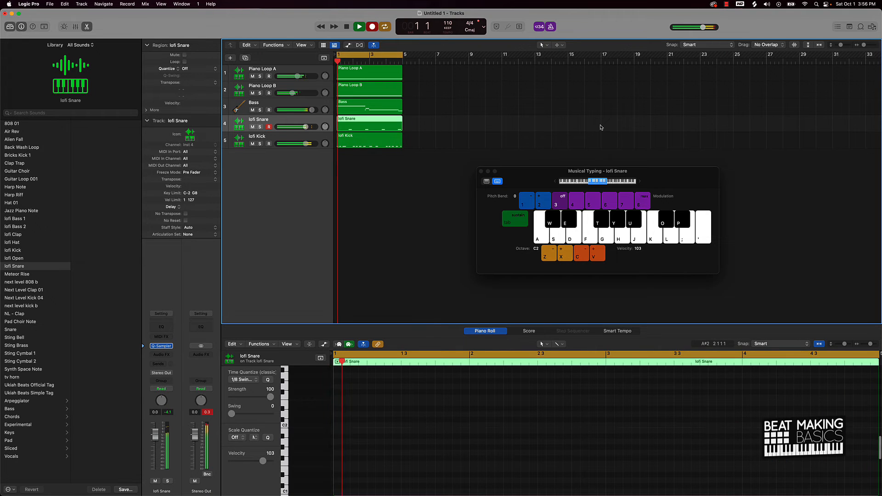
key("k")
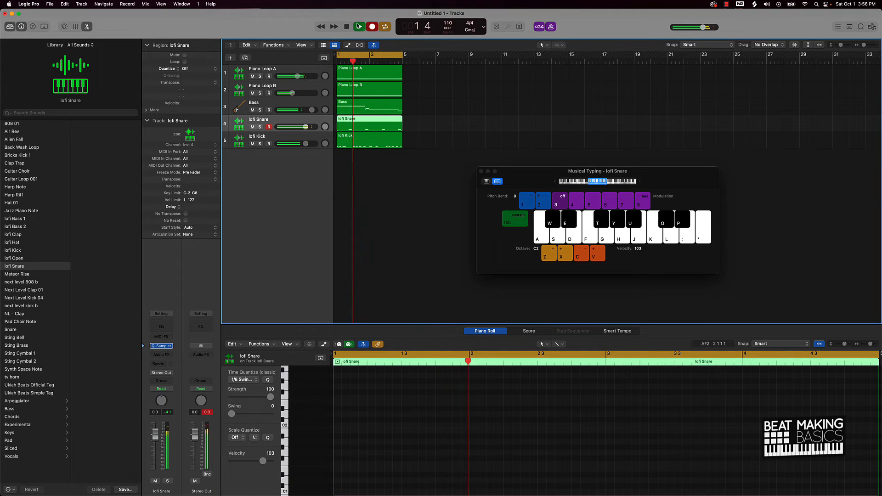
- Leave record mode while playback continues, and quantize all notes of the lofi Snare region with 1/8 Swing A
left_click(470, 143)
left_click(392, 123)
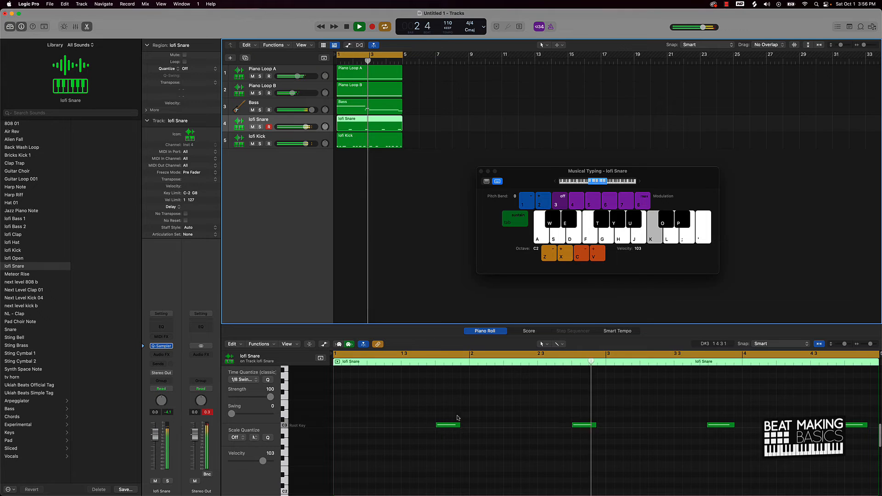
left_click(488, 417)
key("super+a")
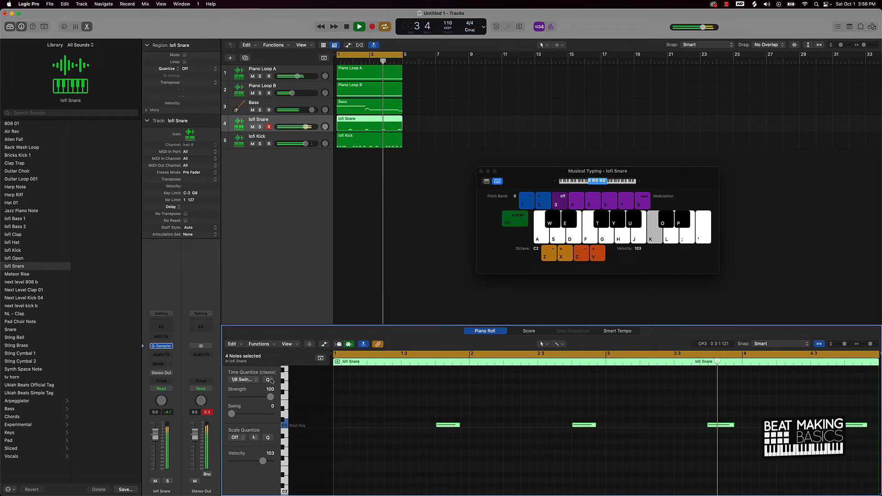
- Quantize all notes of the lofi Kick region with 1/16 Swing A
left_click(368, 140)
left_click(492, 402)
key("super+a")
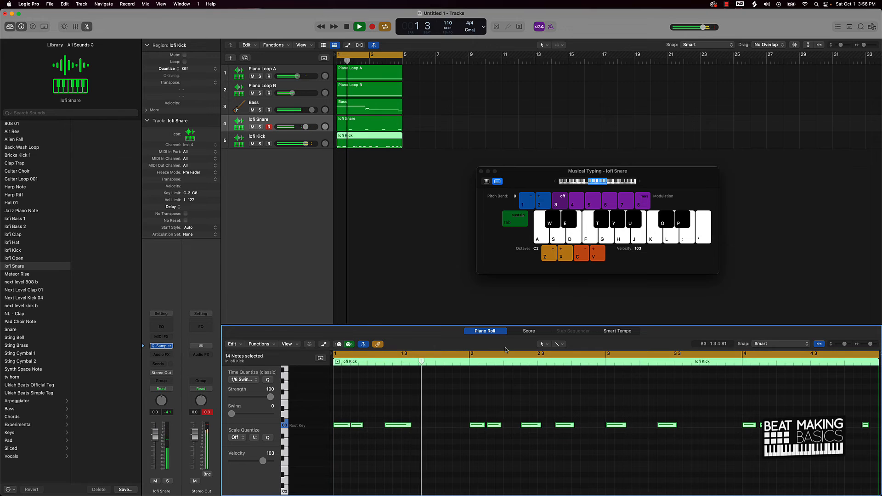
left_click(256, 380)
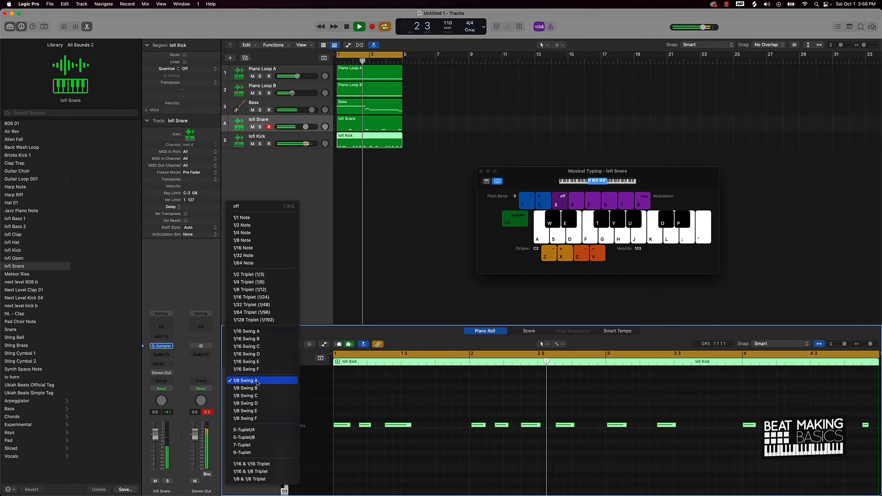
left_click(258, 332)
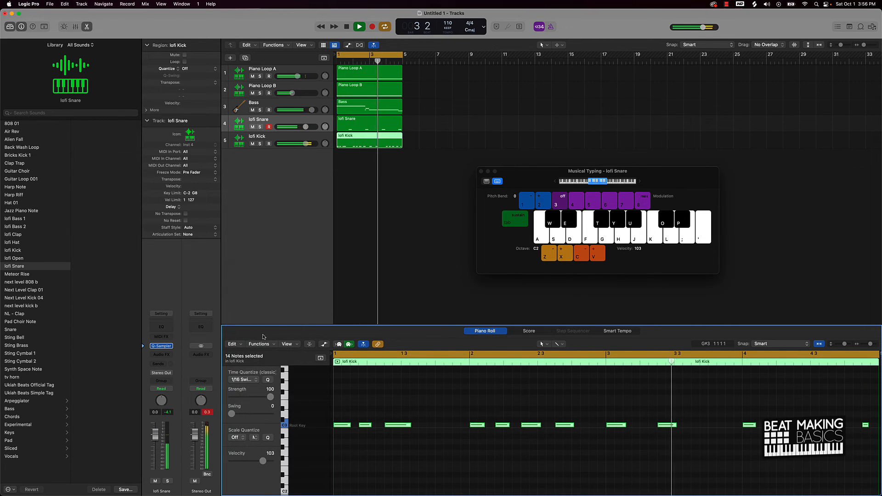
- Add a new Quick Sampler track below lofi Kick and load the lofi Hat setting into it
double_click(236, 197)
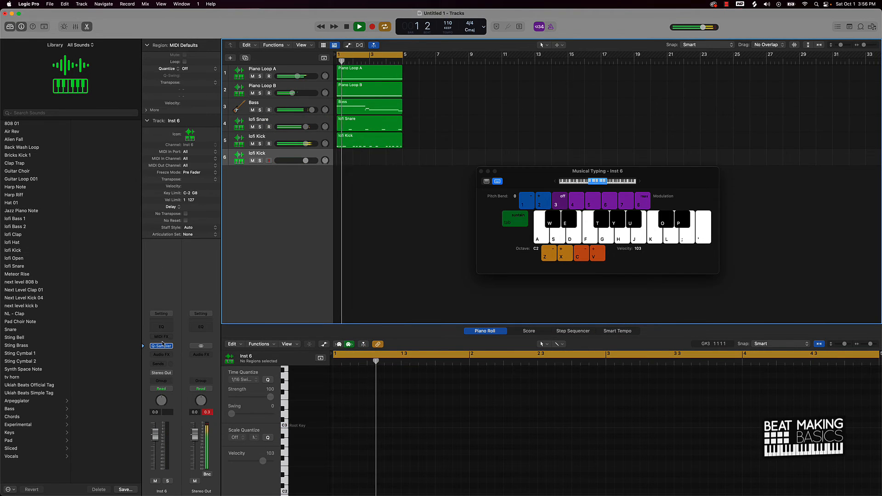
left_click(165, 346)
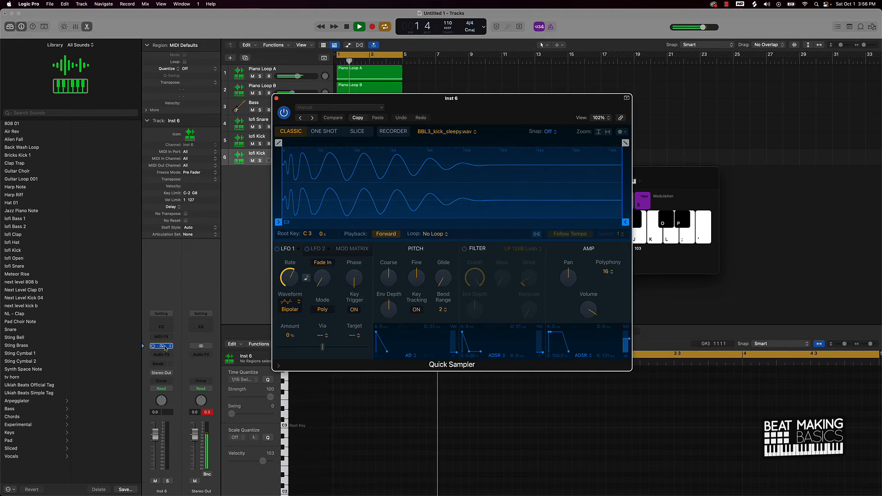
left_click(317, 107)
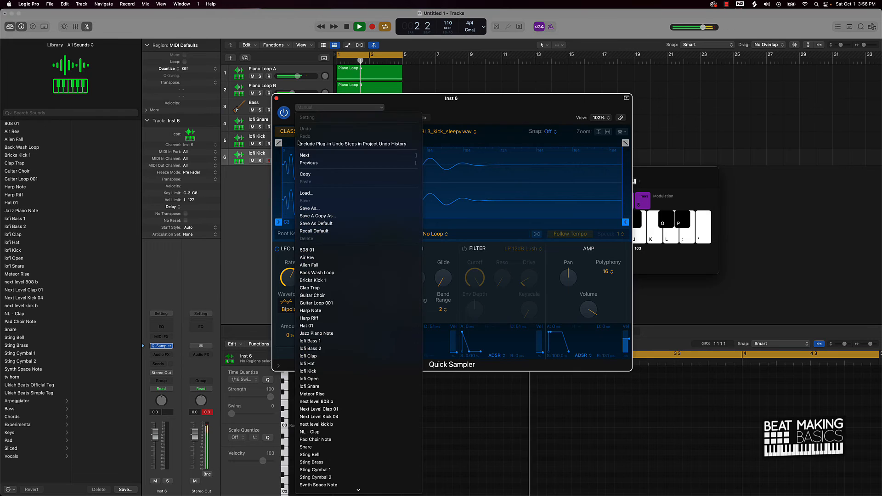
left_click(307, 363)
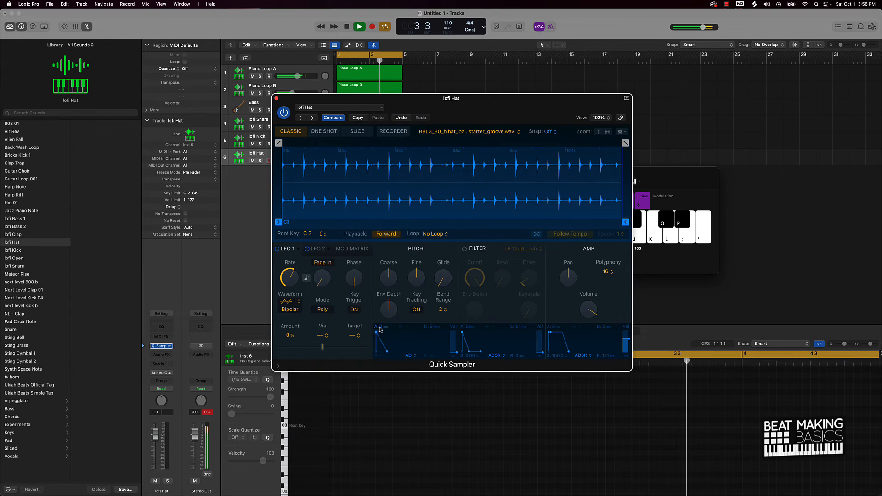
left_click(276, 98)
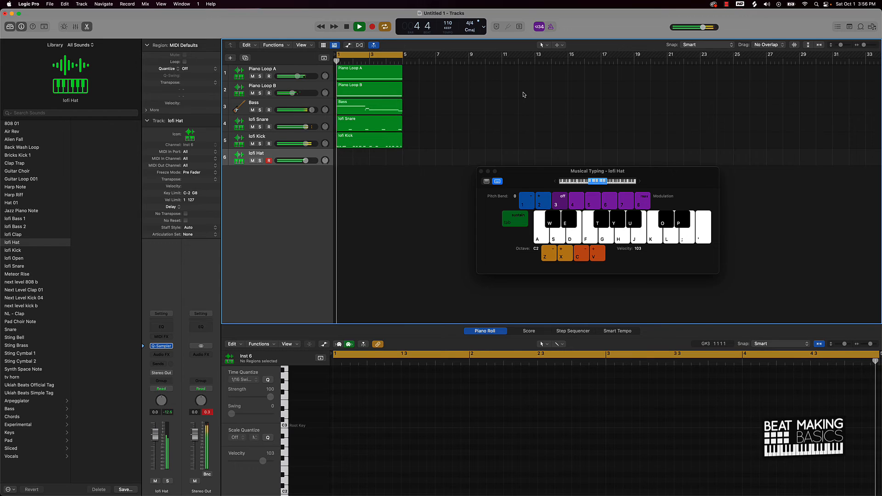
- Rehearse hi-hat hits on C3 over the looping beat
key("k")
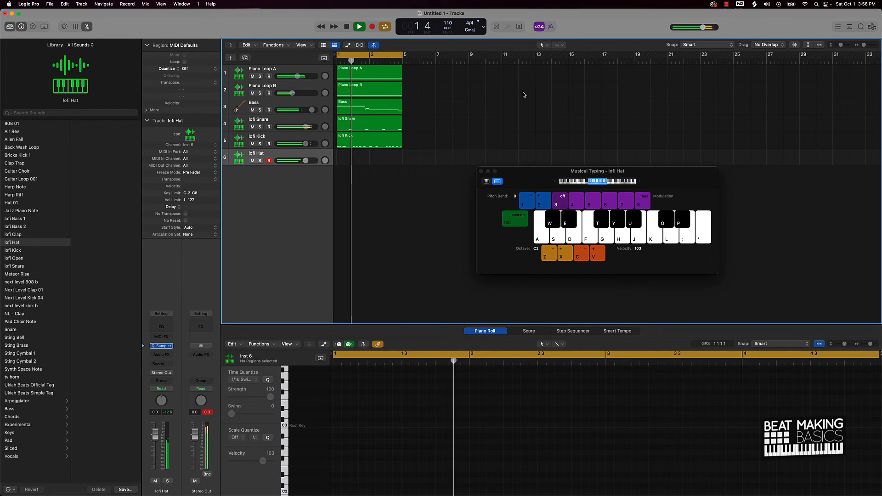
key("k")
key("k")
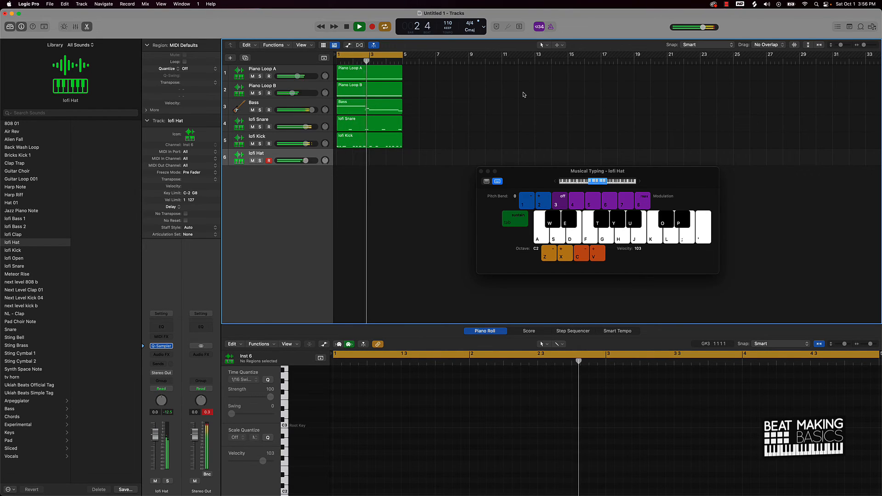
- Record lofi Hat hits on C3 through bars 3–4 and on through bars 1–2, then stop and return to the start
key("r")
key("k")
key("k")
key("k")
key("k")
key("k")
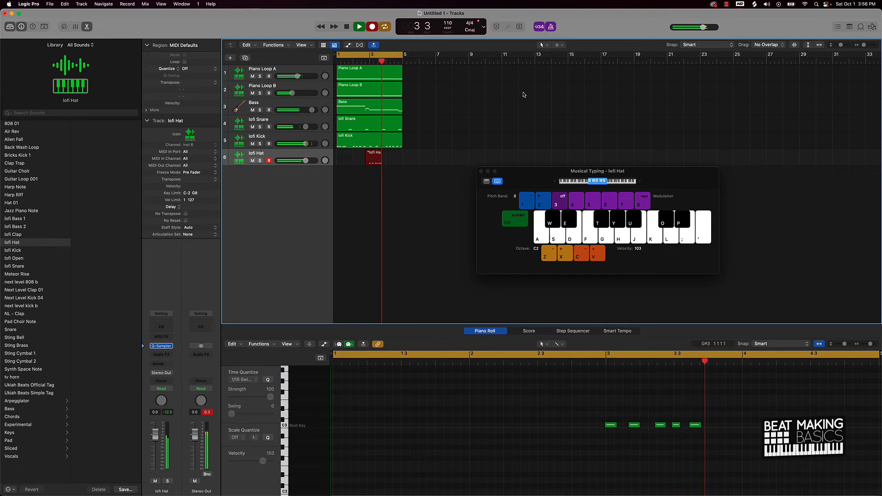
key("k")
key("k")
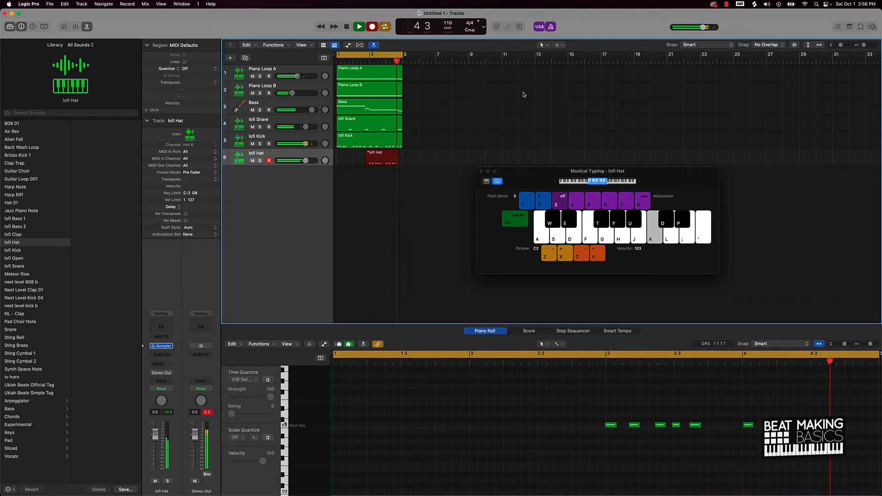
key("k")
key("k")
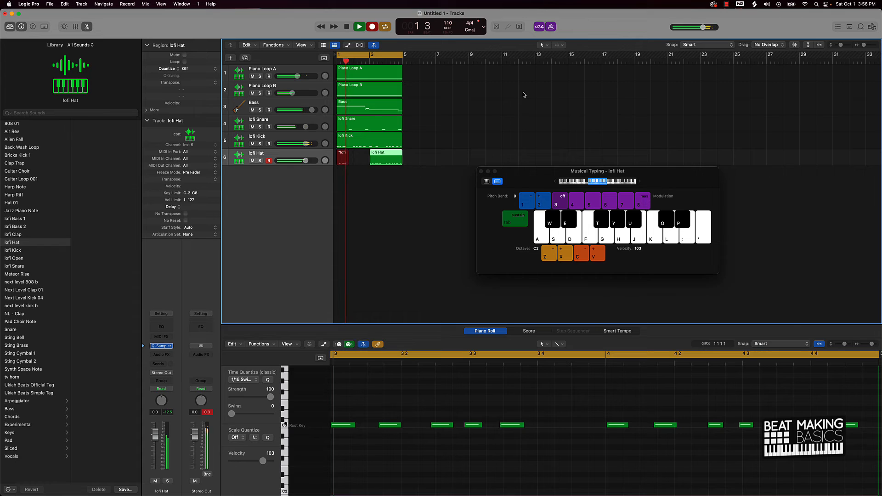
key("k")
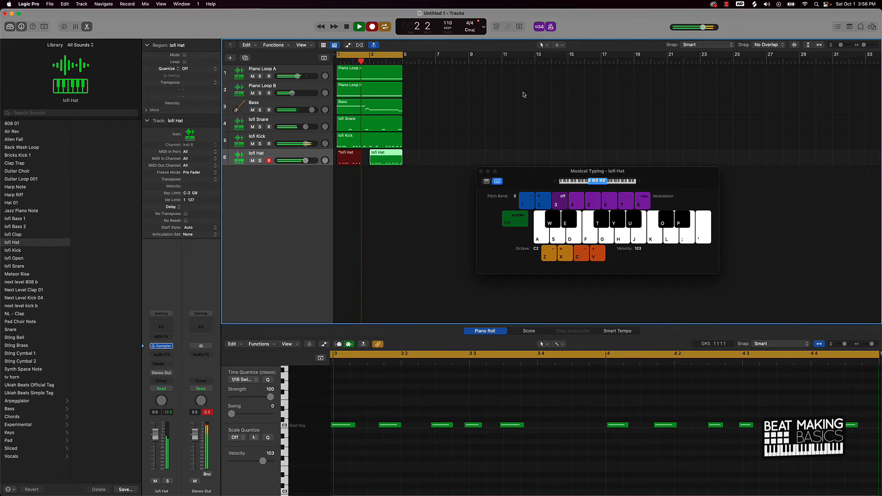
key("k")
key("k")
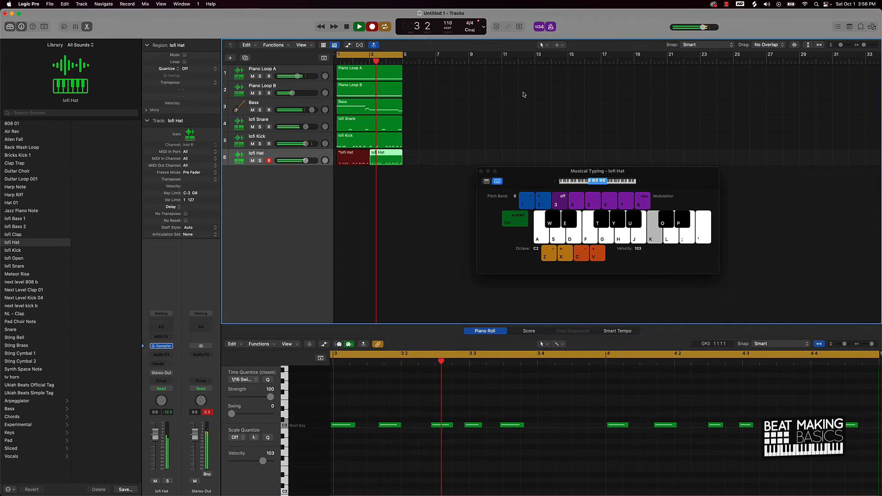
key("space")
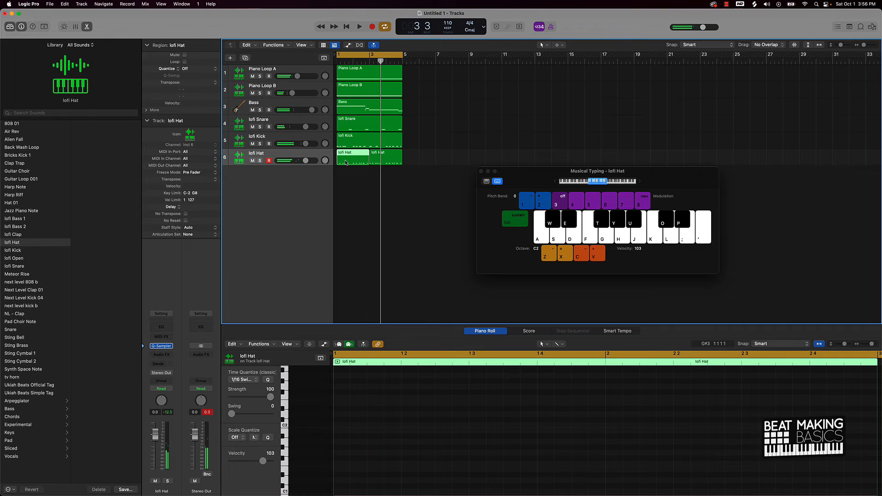
key("Return")
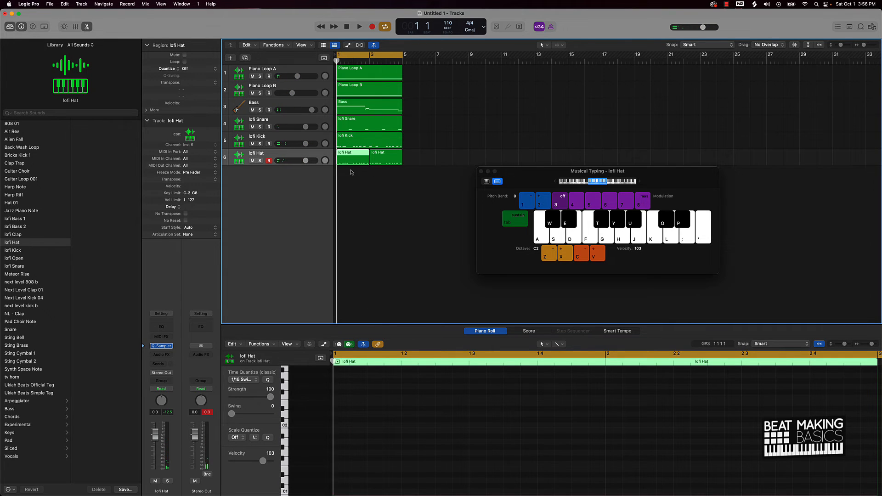
- Quantize all notes in both two-bar lofi Hat regions with the 1/16 Swing A setting
left_click(351, 171)
left_click(352, 162)
left_click(383, 427)
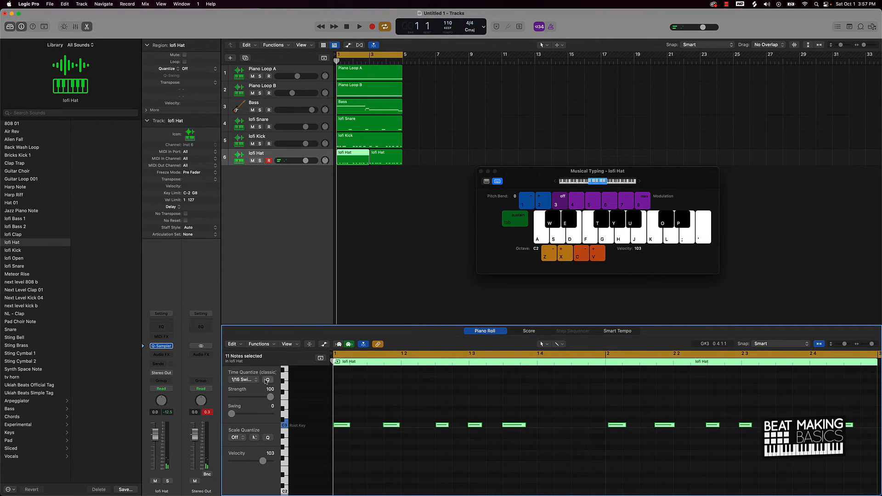
left_click(379, 157)
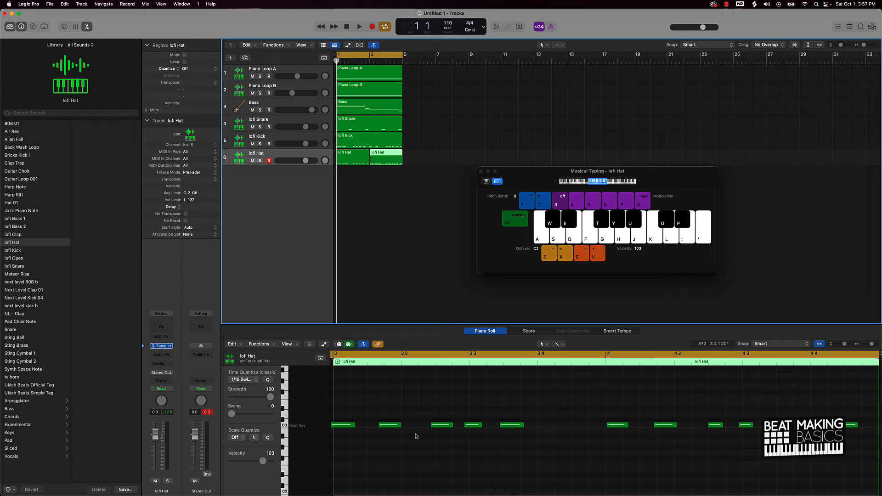
left_click(350, 406)
key("super+a")
- Select both lofi Hat regions and join them into a single four-bar region
left_click_drag(395, 173, 351, 157)
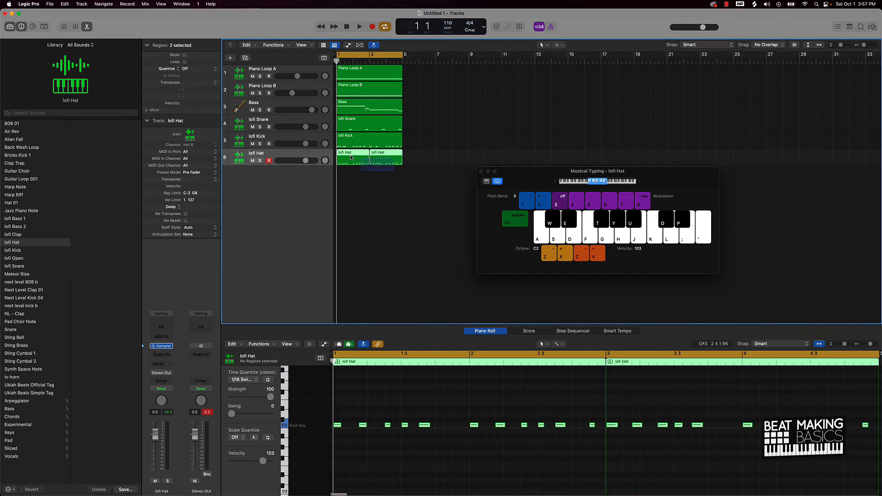
key("super+j")
key("k")
- Play the beat from the start and lower the lofi Hat track's volume to -2.9 dB, then stop playback
key("space")
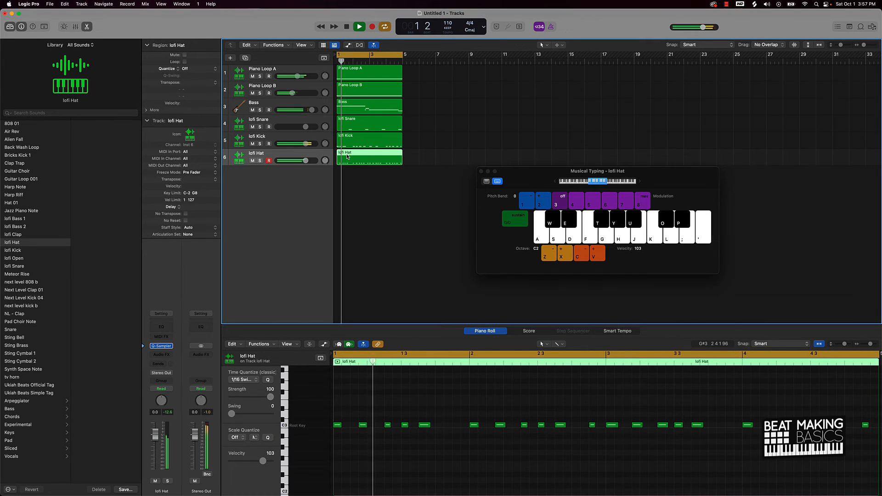
key("k")
key("space")
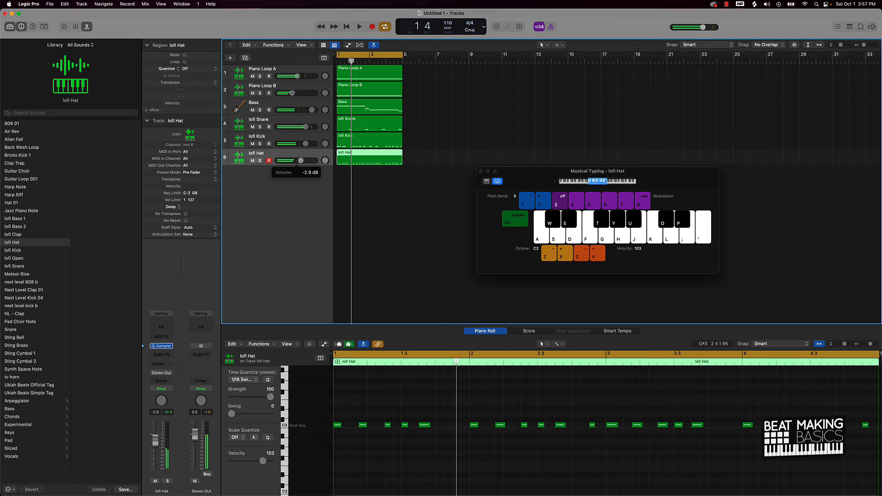
- Add another Quick Sampler track below lofi Hat and load the lofi Open setting into it
double_click(257, 169)
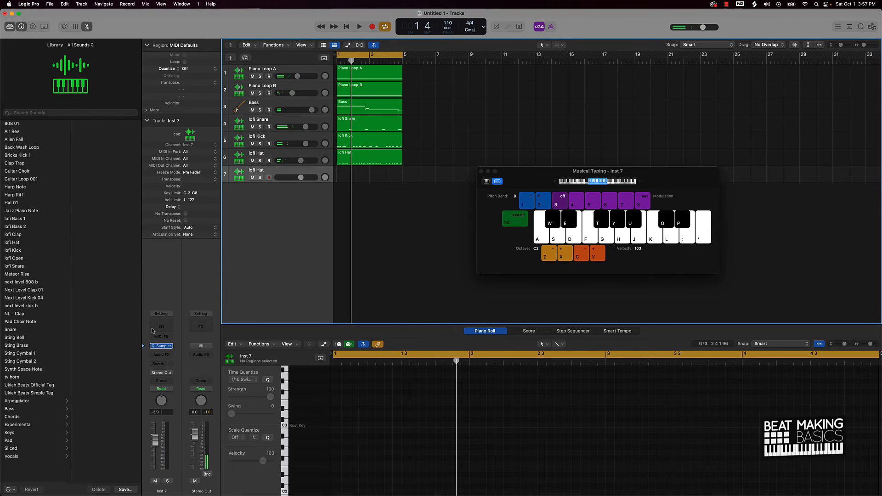
left_click(163, 346)
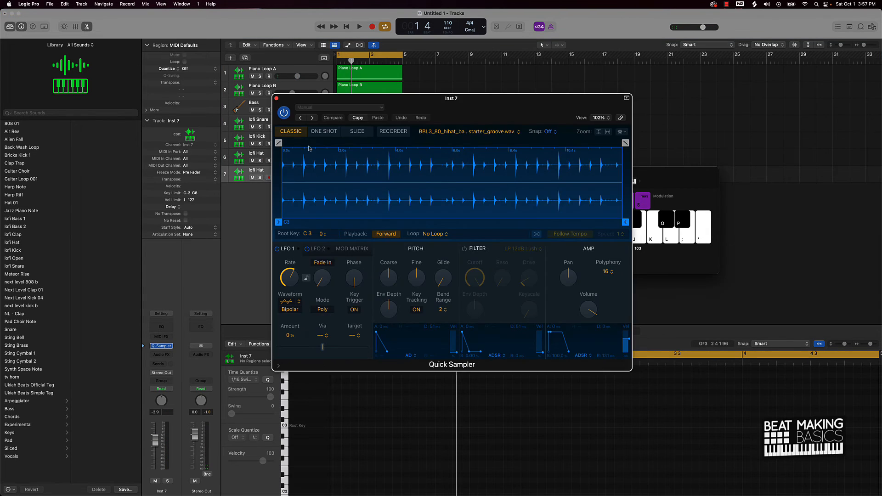
left_click(335, 108)
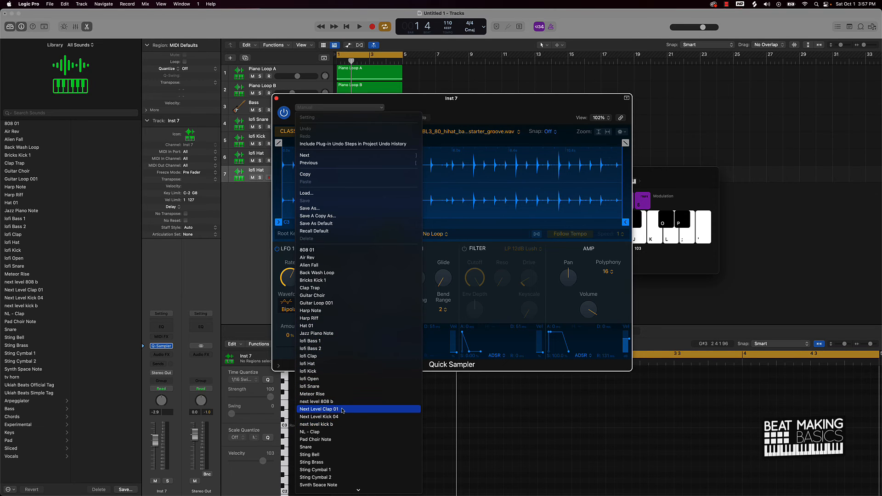
scroll(341, 413, "down", 3)
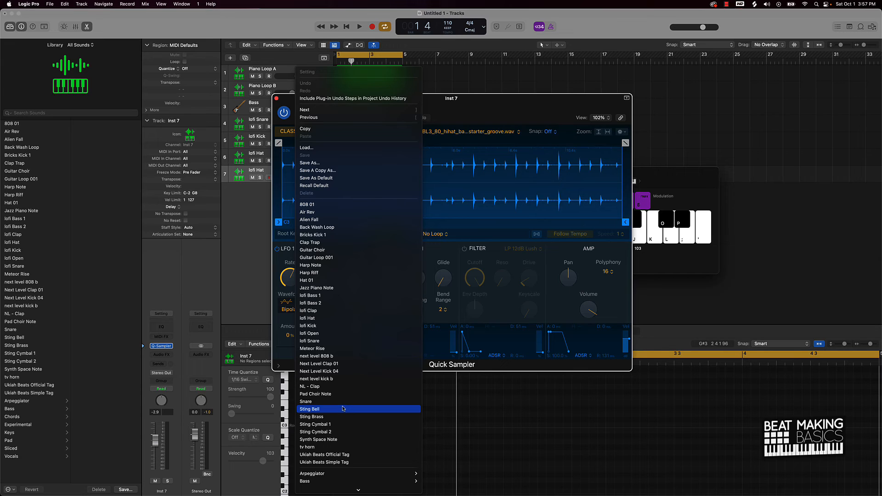
left_click(334, 333)
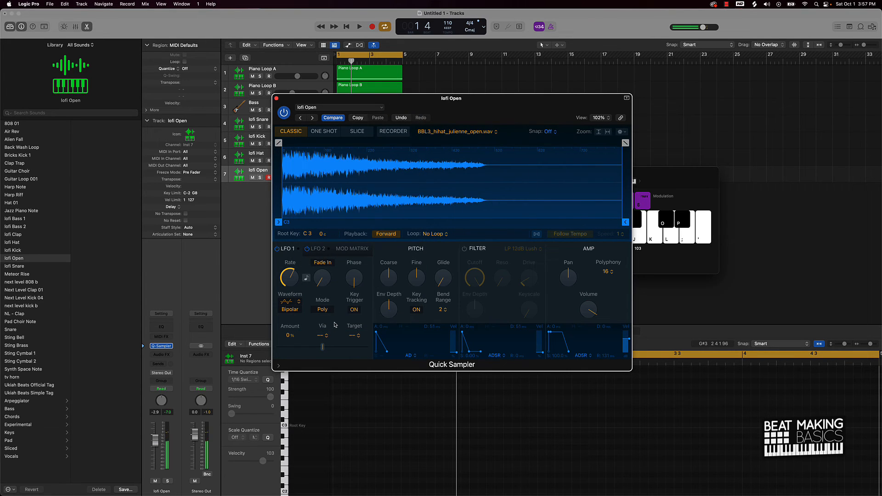
left_click(245, 307)
left_click(278, 100)
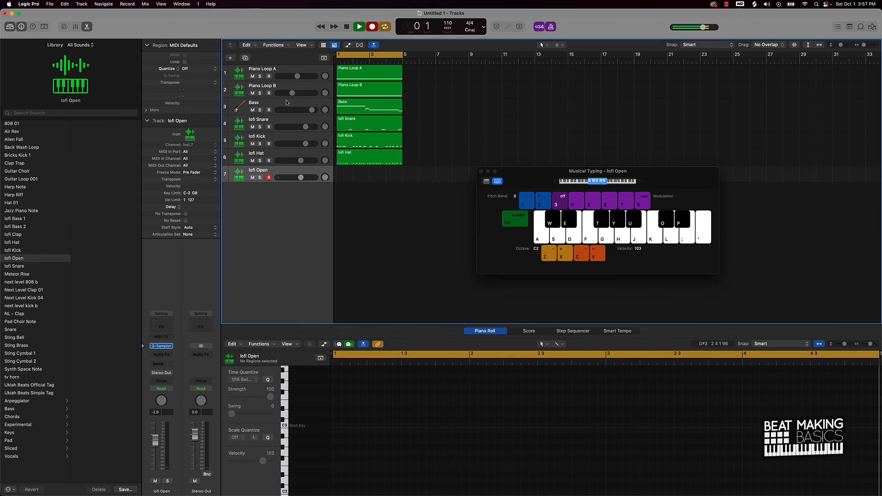
- Record a four-bar lofi Open pattern on C3, with a hit at the end of bar 1 and another at the end of bar 3
key("space")
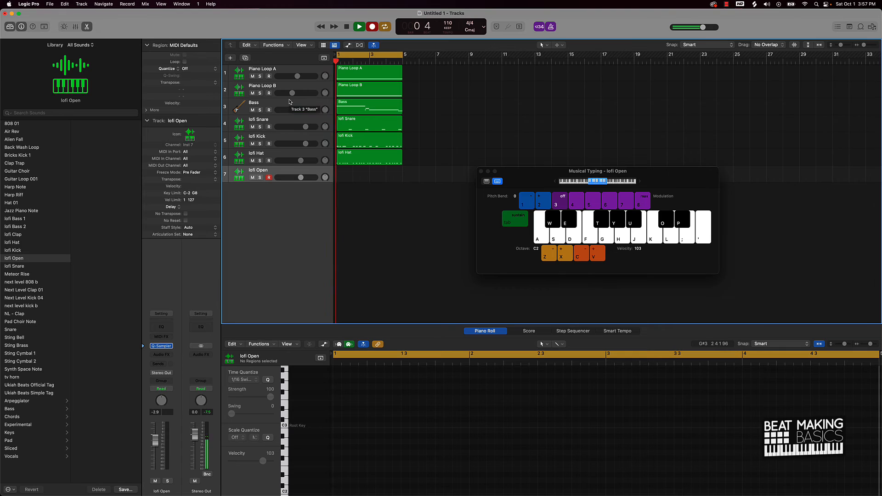
key("r")
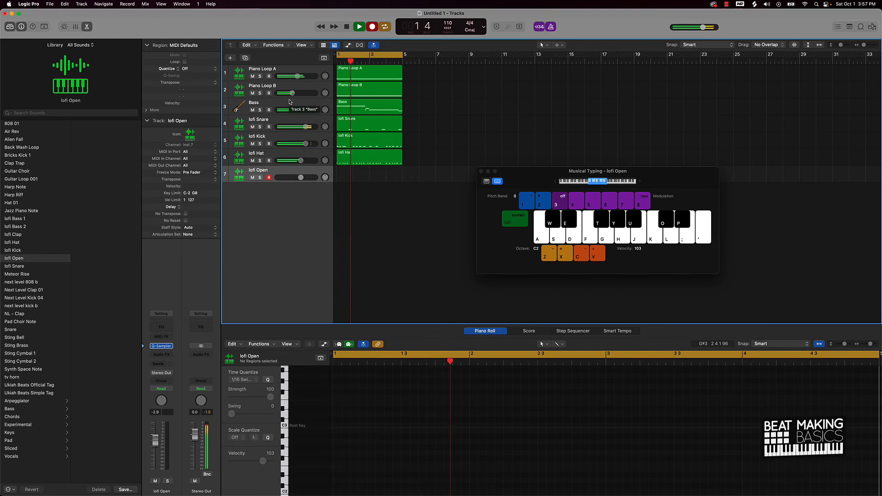
key("k")
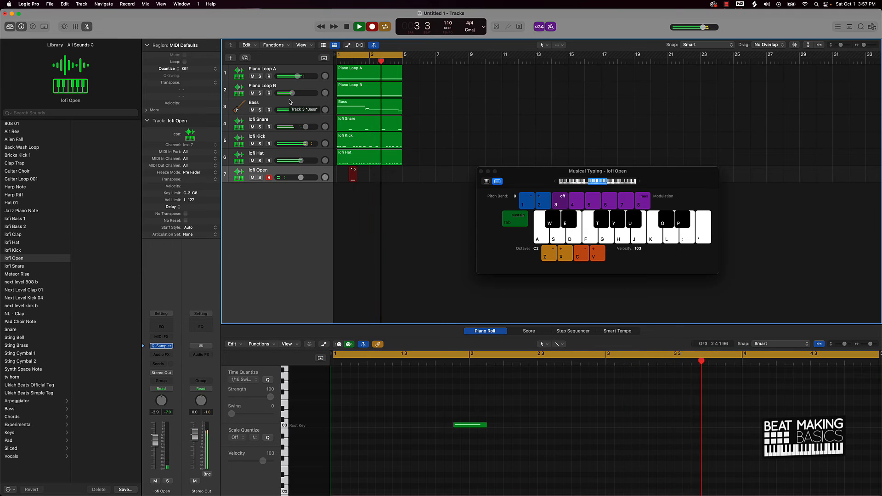
key("k")
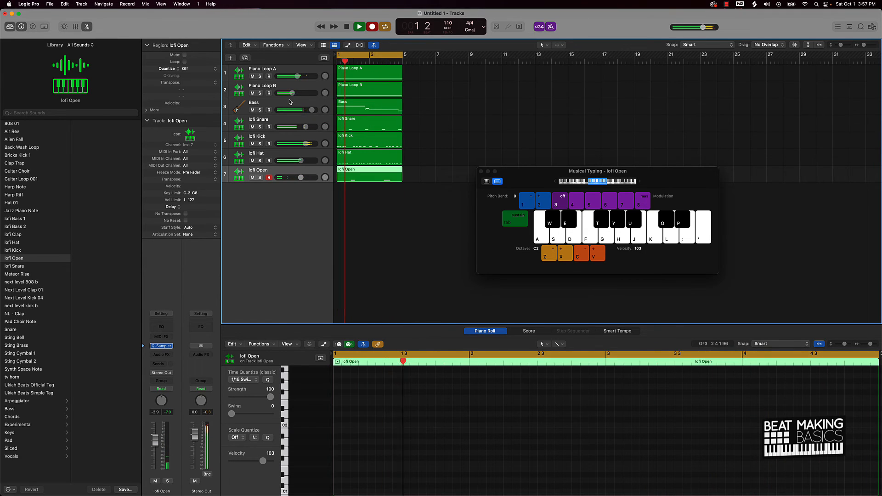
key("k")
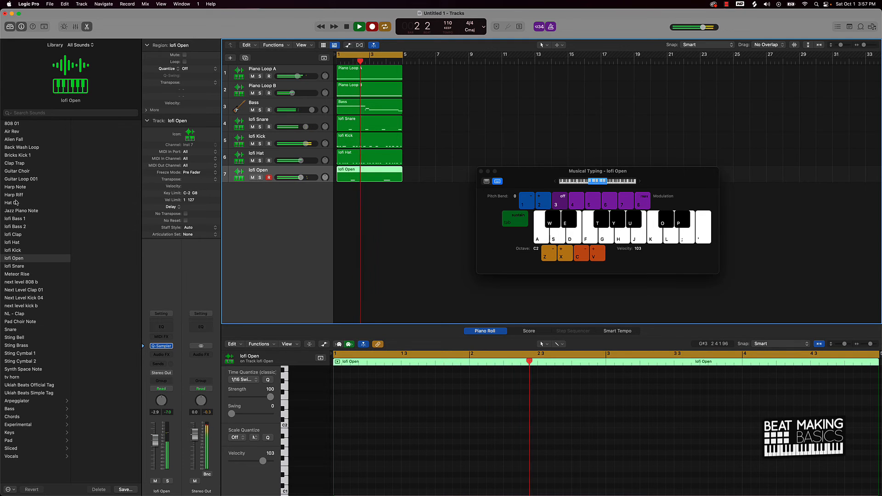
- End the lofi Open recording while playback continues and lower that track's volume to -5.8 dB
left_click(372, 27)
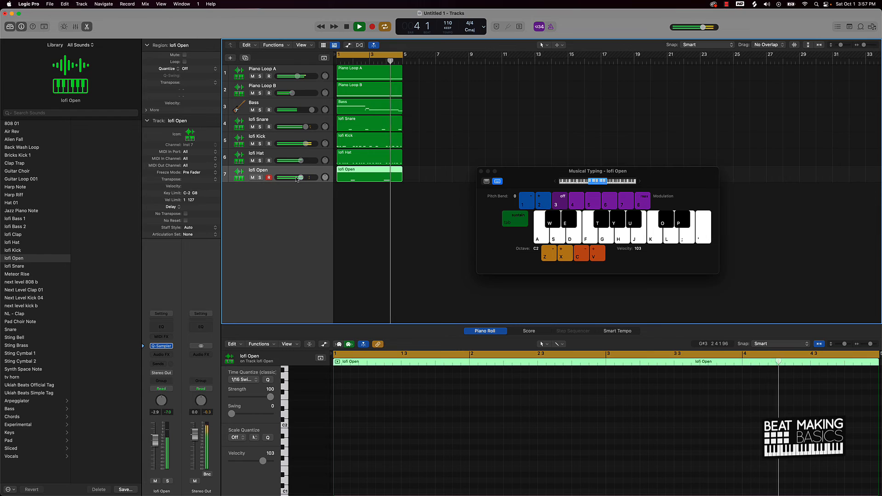
left_click_drag(300, 177, 296, 178)
- Mute Piano Loop A, raise Piano Loop B's volume to -5.1 dB and lower Piano Loop A's volume below it
left_click(252, 93)
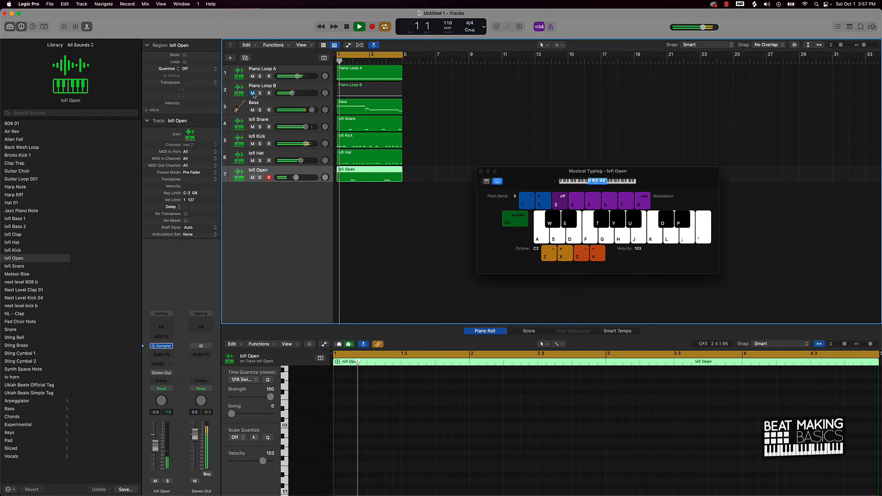
left_click(252, 93)
left_click(253, 76)
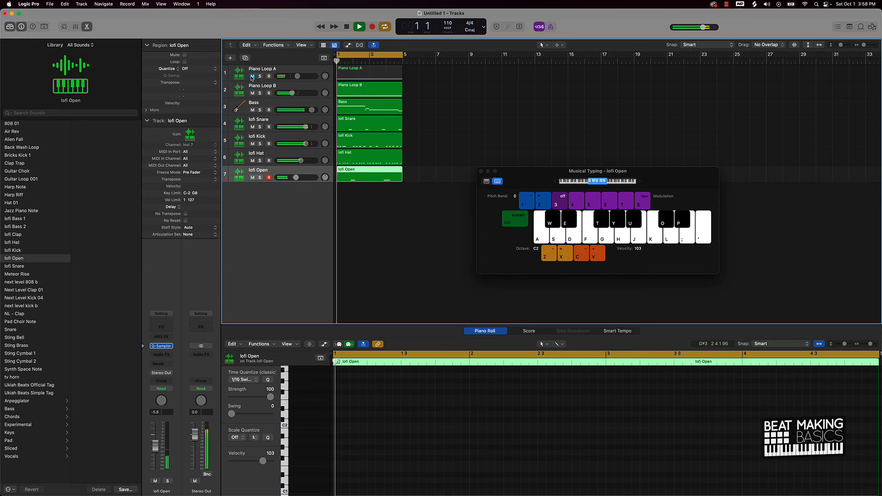
left_click_drag(296, 95, 289, 76)
- Lower the lofi Hat track's volume to about -5 dB, deselect the lofi Open region and stop playback
left_click_drag(300, 161, 296, 161)
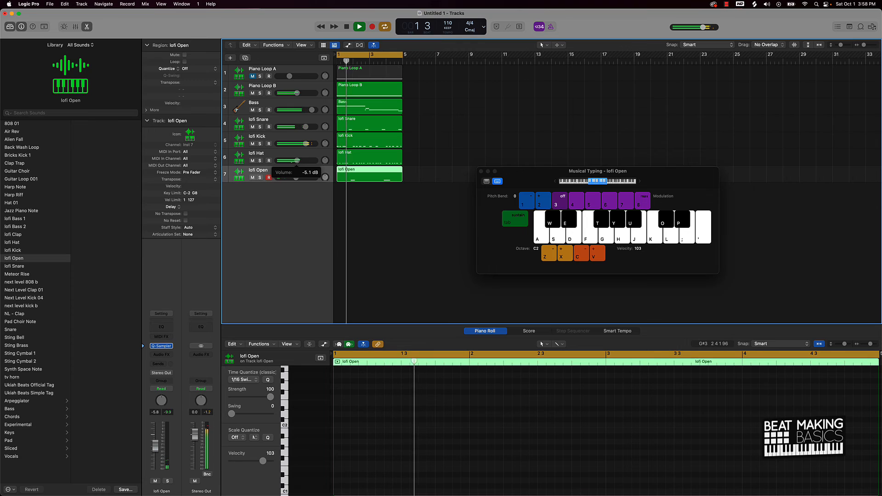
left_click_drag(297, 161, 298, 161)
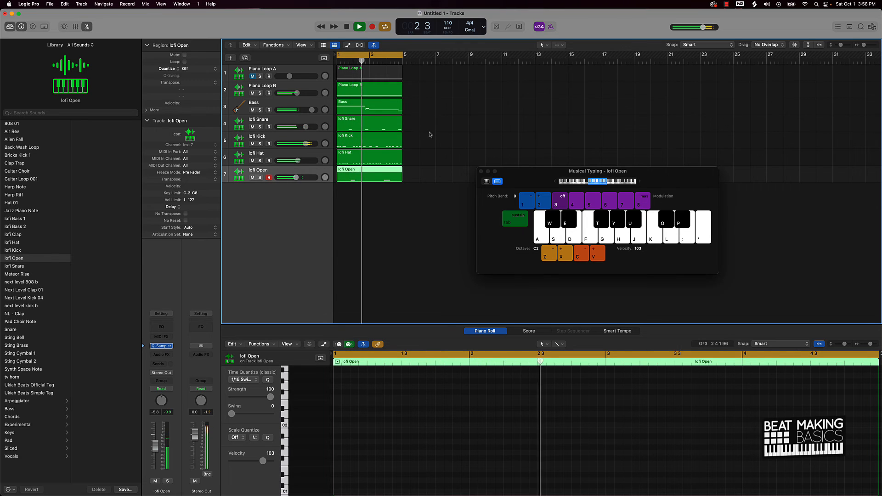
left_click(430, 135)
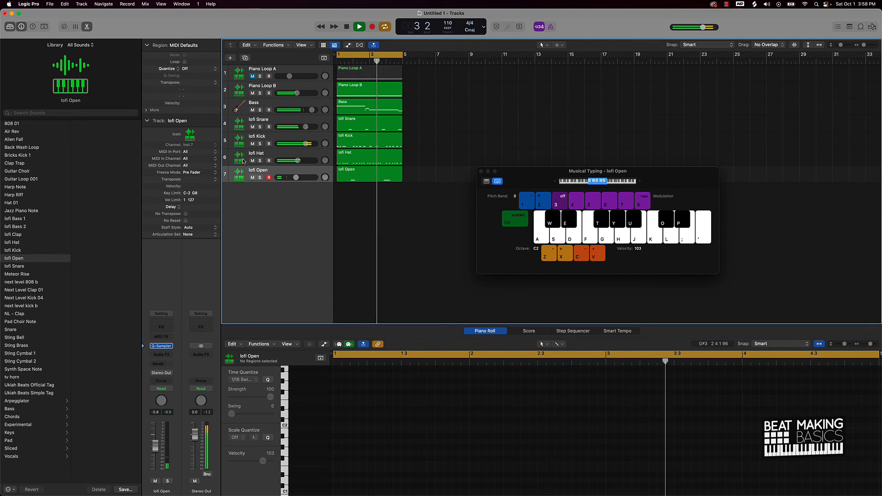
key("k")
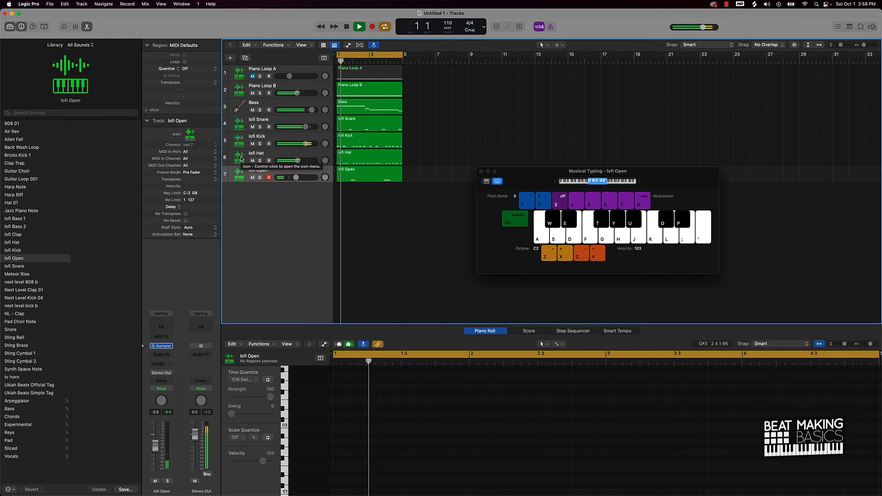
key("k")
key("space")
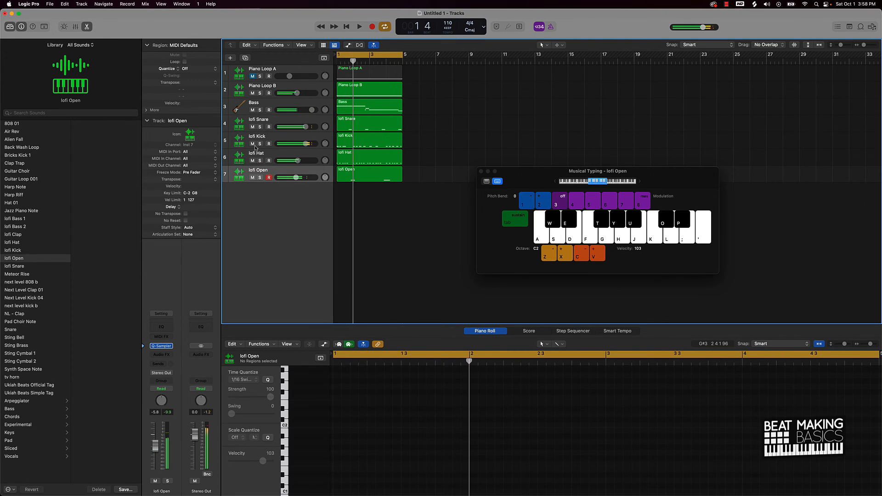
- Insert Vinyl on Piano Loop B and, during playback, set Dust to 0%, Mechanical to -25 dB and Electrical to -22 dB, with reduced Wear
left_click(238, 86)
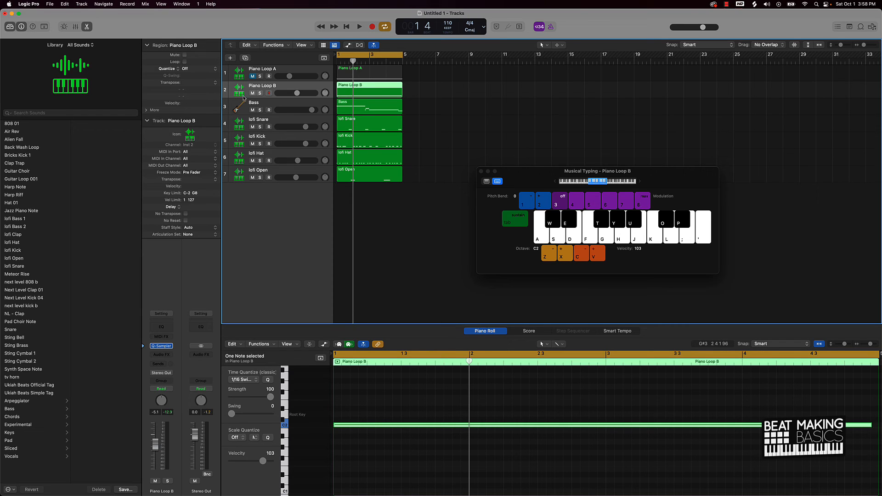
left_click(165, 355)
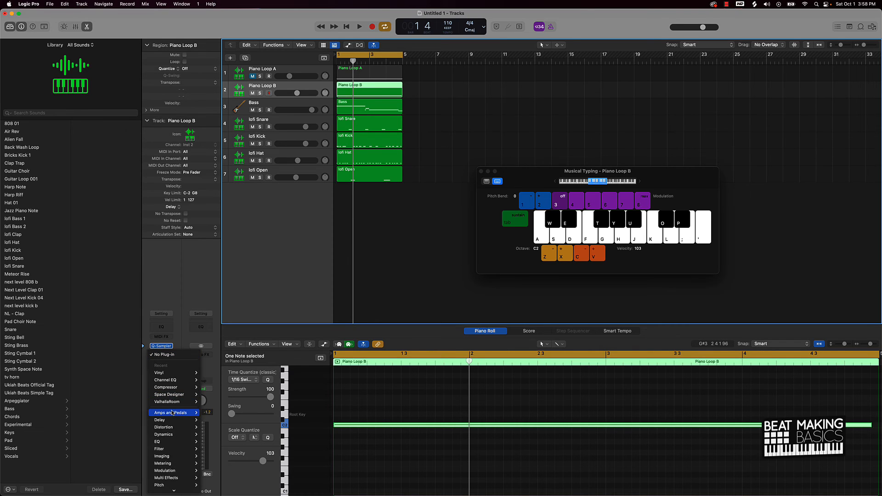
left_click(214, 375)
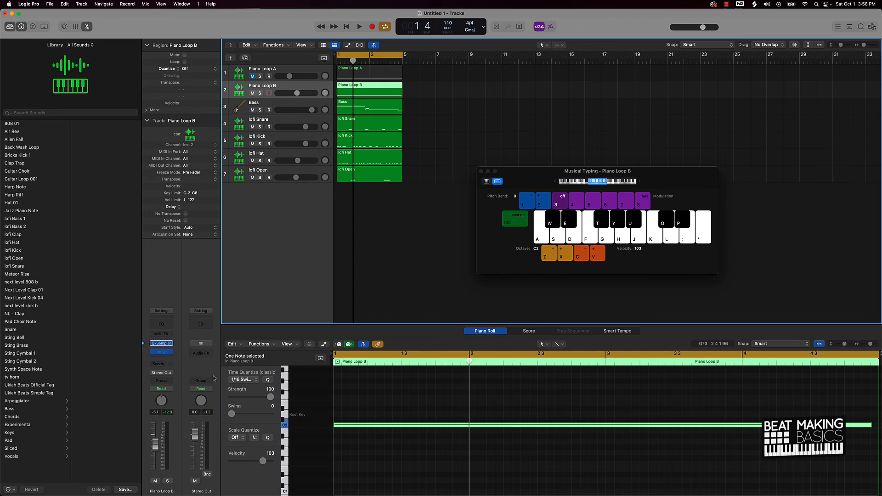
key("space")
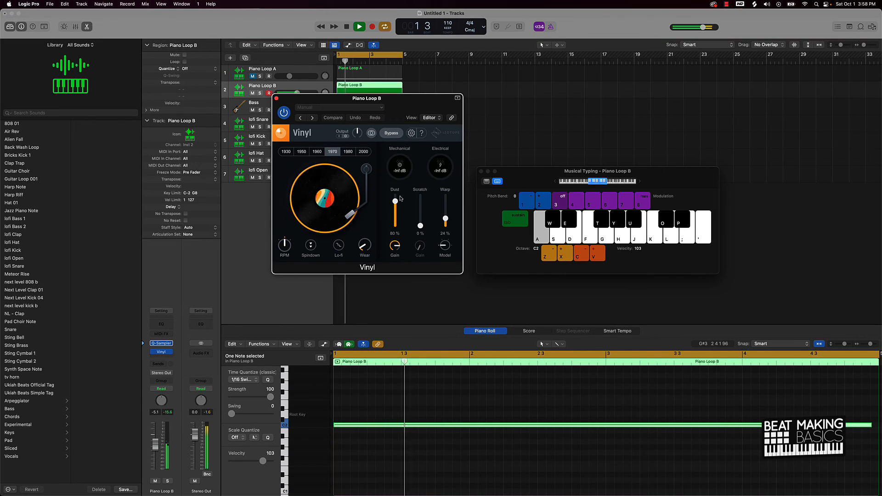
left_click_drag(395, 202, 367, 262)
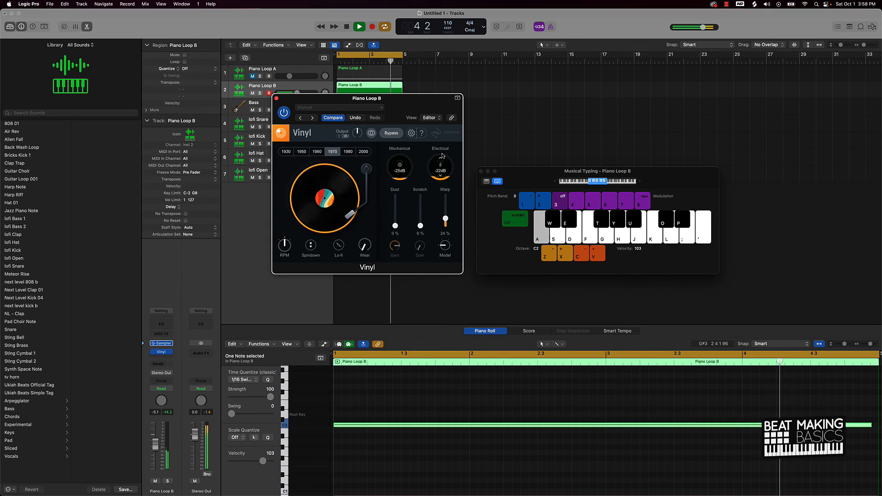
left_click(276, 99)
- Add Vinyl after Echo on the Bass track, with Dust at 0% and Wear reduced
left_click(261, 105)
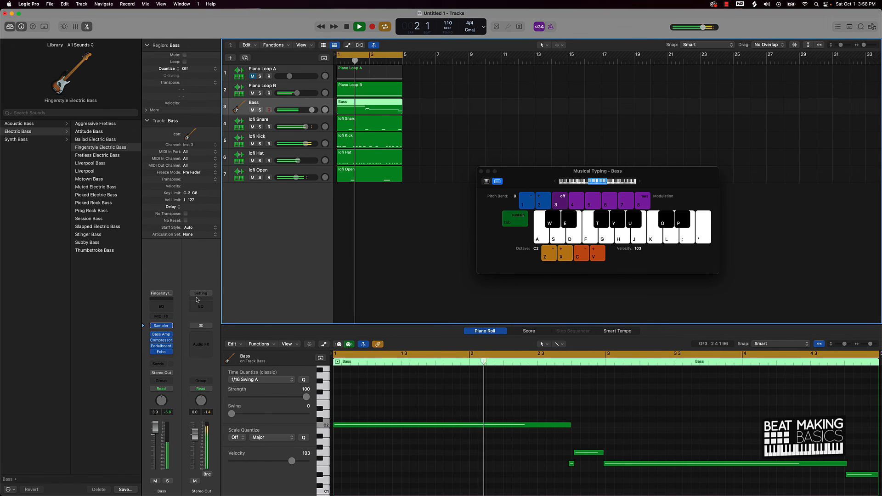
left_click(163, 358)
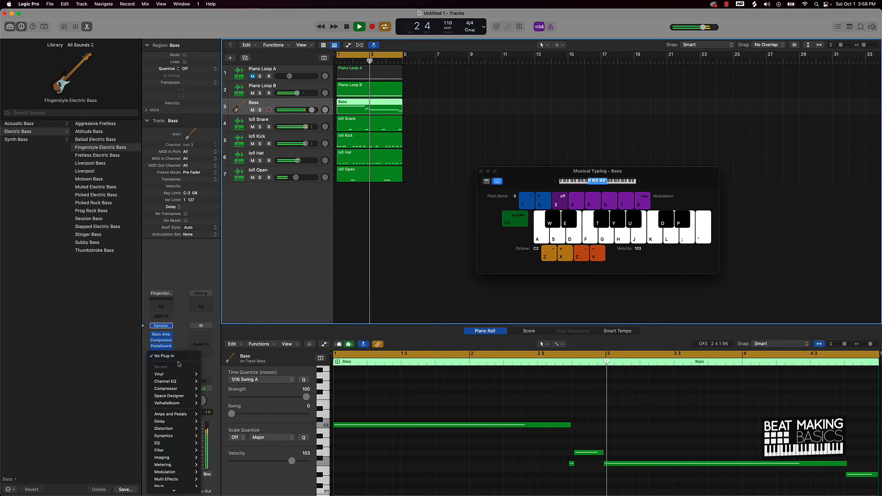
left_click(212, 374)
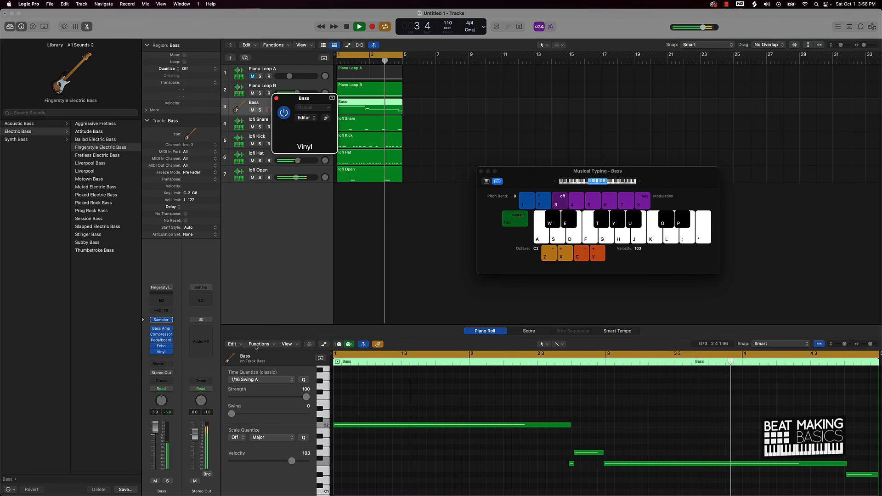
left_click_drag(395, 201, 364, 260)
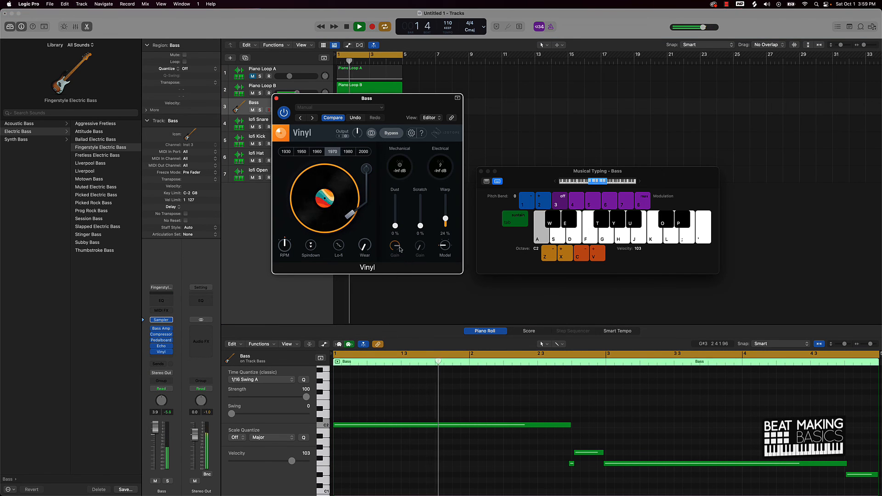
left_click(276, 98)
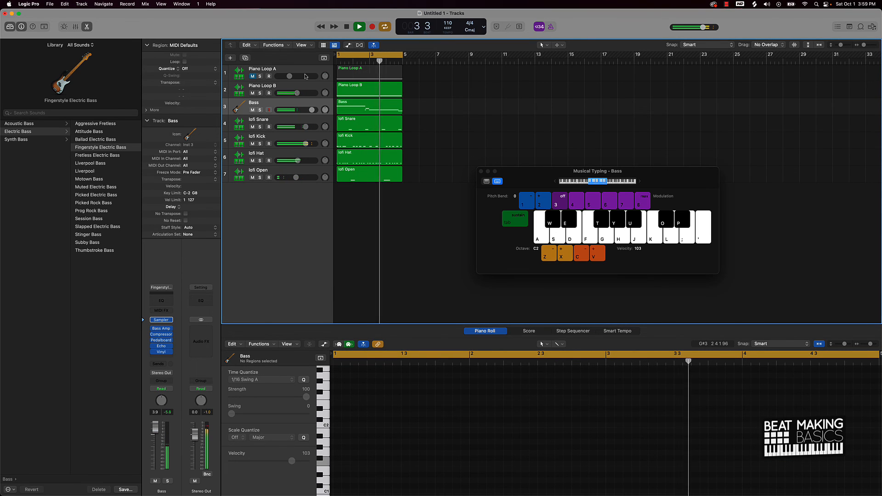
- Unmute Piano Loop A and set its volume slightly below Piano Loop B's while the beat plays
left_click_drag(289, 76, 288, 76)
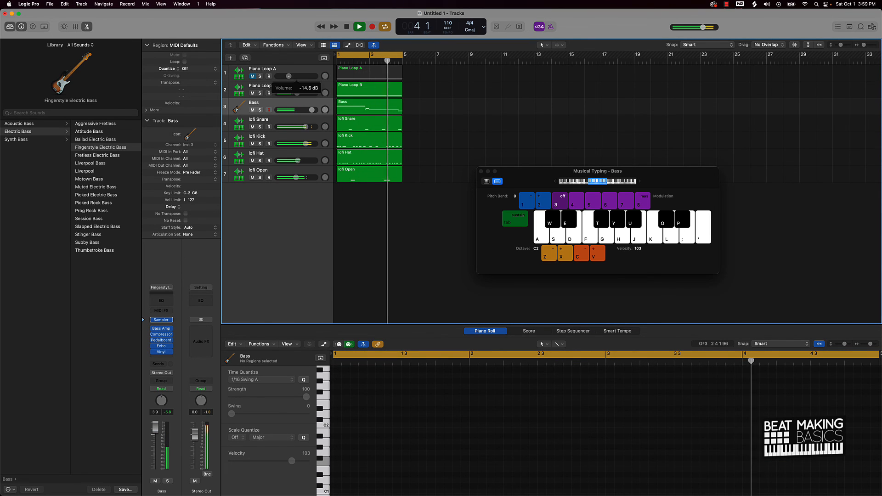
left_click(252, 76)
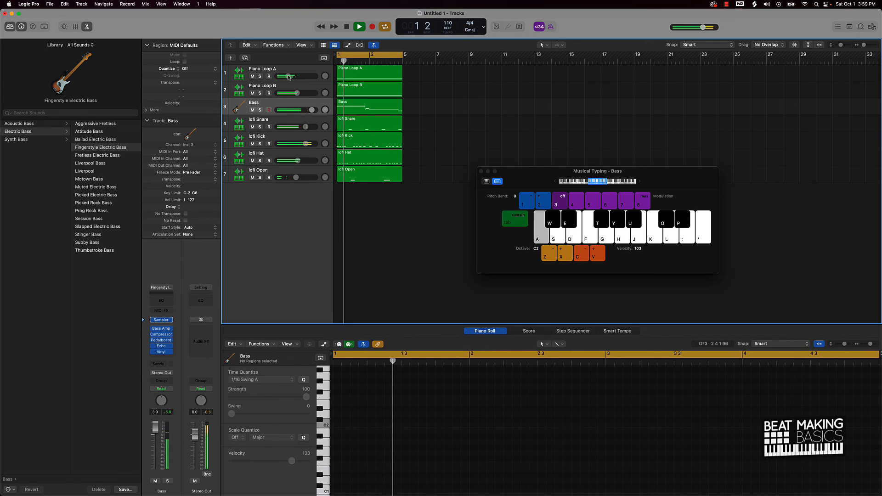
left_click_drag(288, 76, 294, 76)
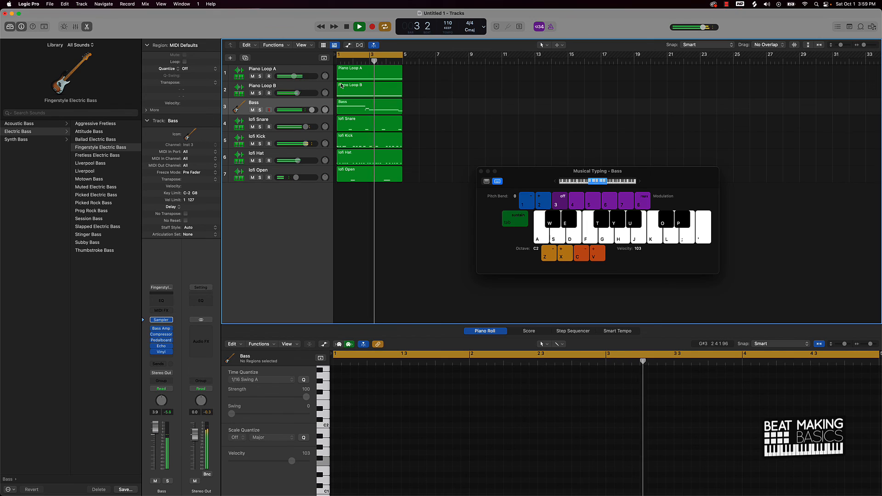
scroll(432, 95, "left", 1)
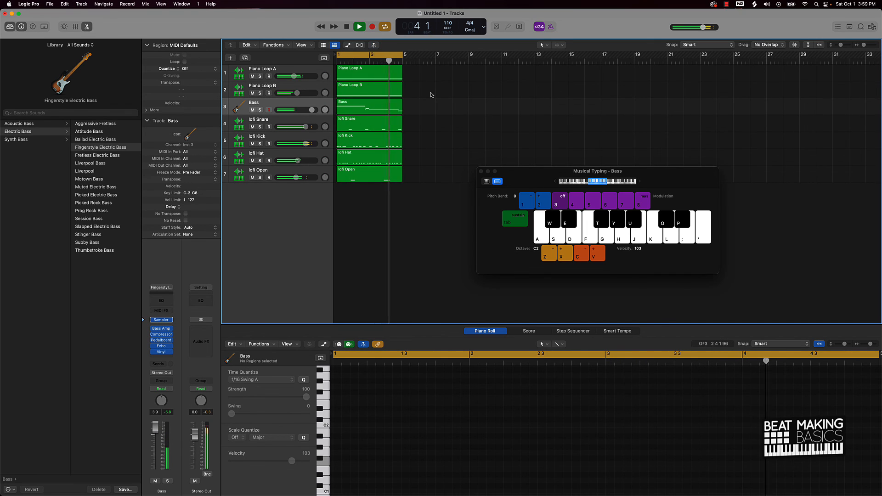